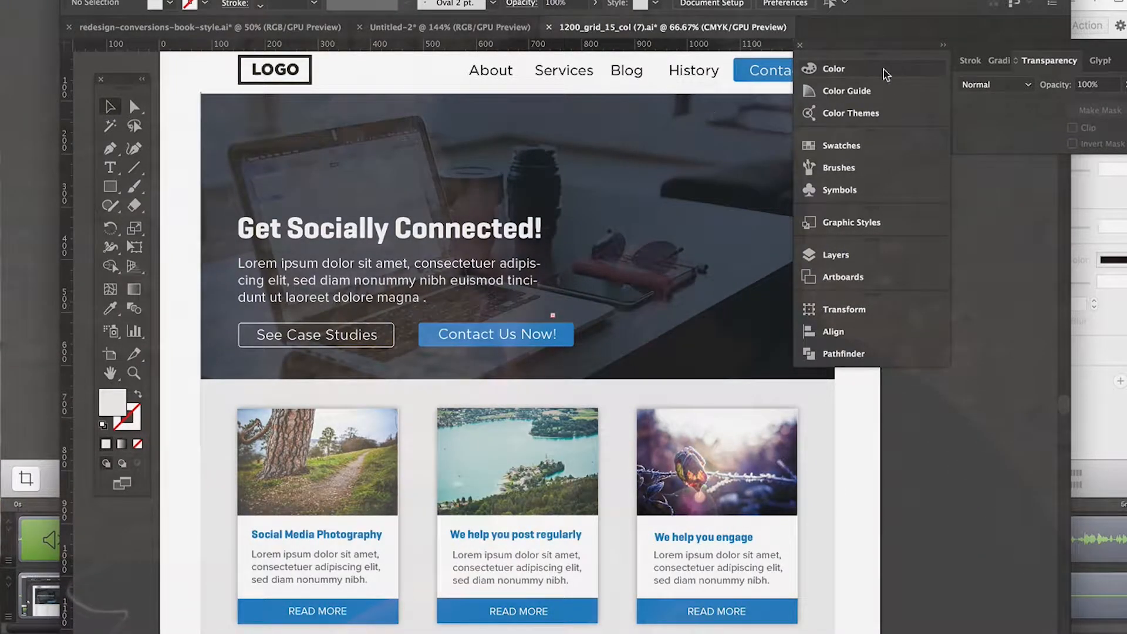
Step: Move the floating panel group clear of the page and review the landing page from hero to lower content sections
{"action": "left_click_drag", "start_coordinate": [856, 52], "coordinate": [977, 95]}
{"action": "scroll", "coordinate": [795, 241], "scroll_direction": "down", "scroll_amount": 2}
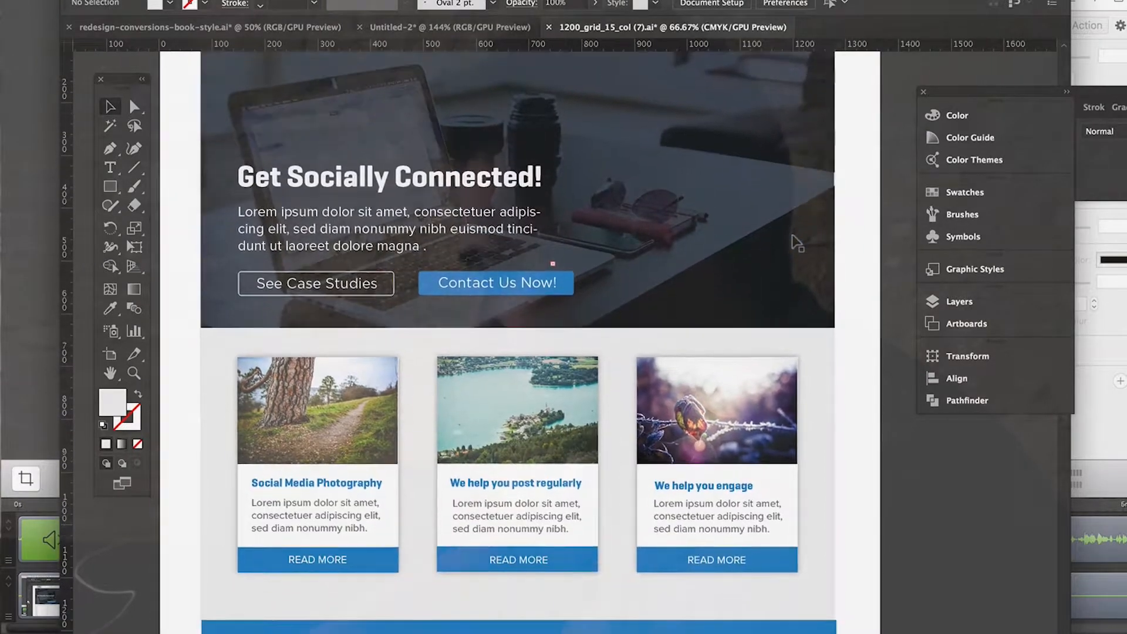
{"action": "scroll", "coordinate": [796, 241], "scroll_direction": "down", "scroll_amount": 3}
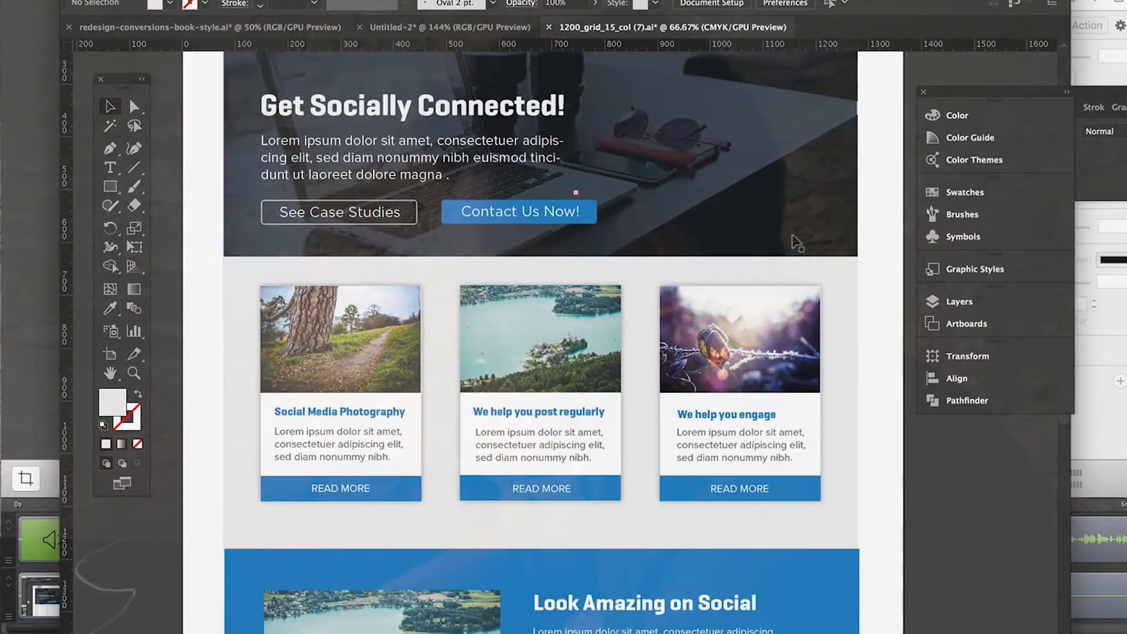
{"action": "scroll", "coordinate": [792, 236], "scroll_direction": "down", "scroll_amount": 7}
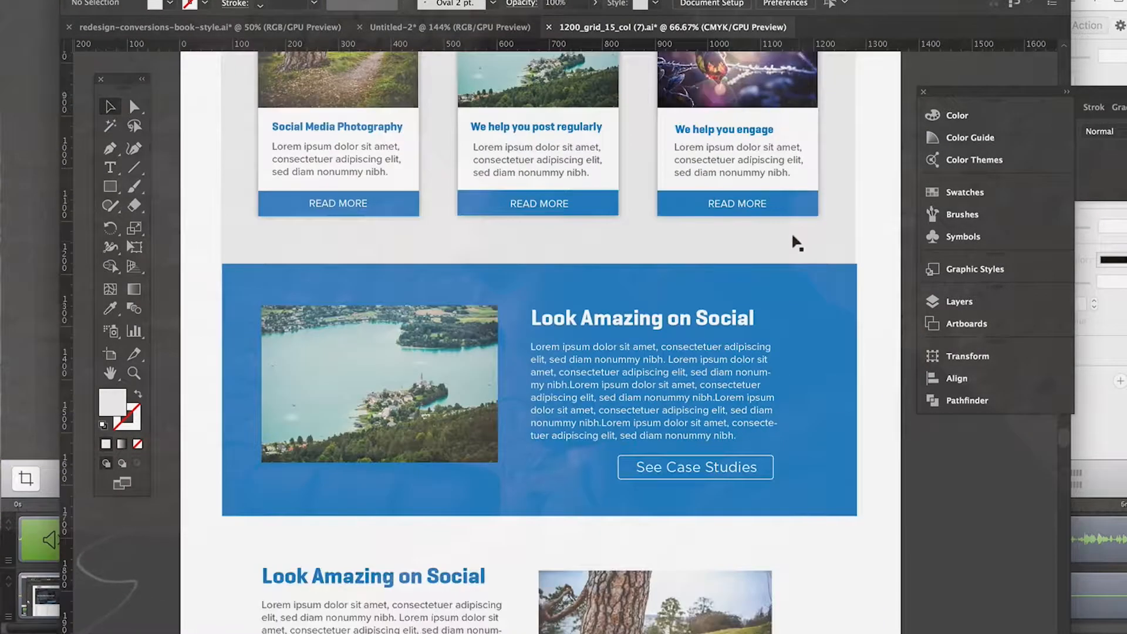
{"action": "scroll", "coordinate": [795, 242], "scroll_direction": "down", "scroll_amount": 3}
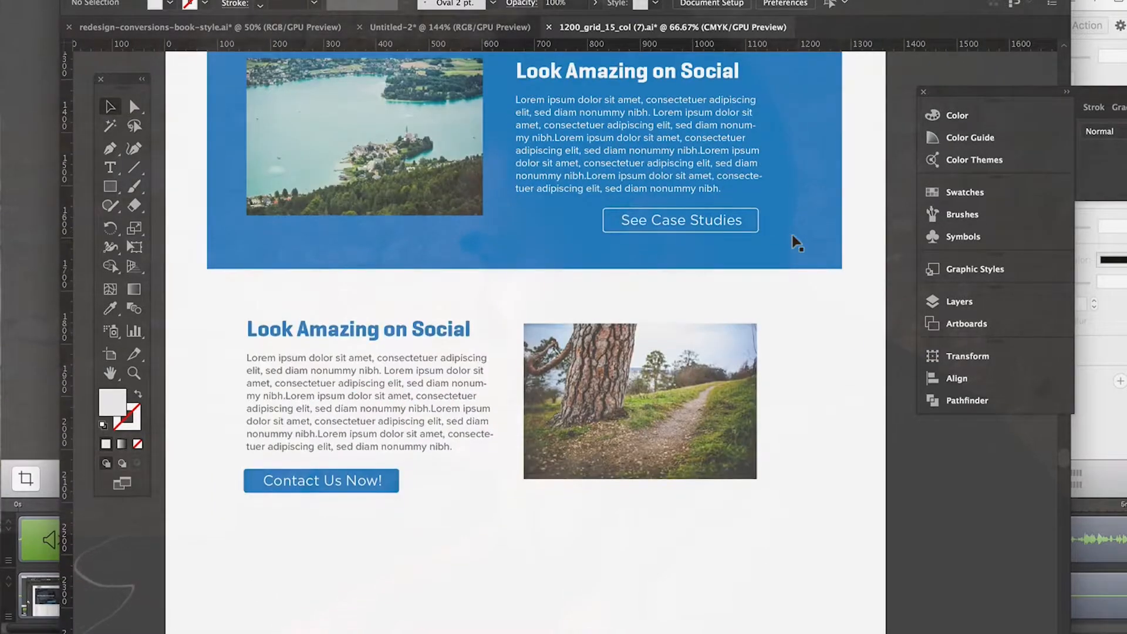
{"action": "scroll", "coordinate": [795, 242], "scroll_direction": "up", "scroll_amount": 5}
{"action": "scroll", "coordinate": [795, 242], "scroll_direction": "up", "scroll_amount": 8}
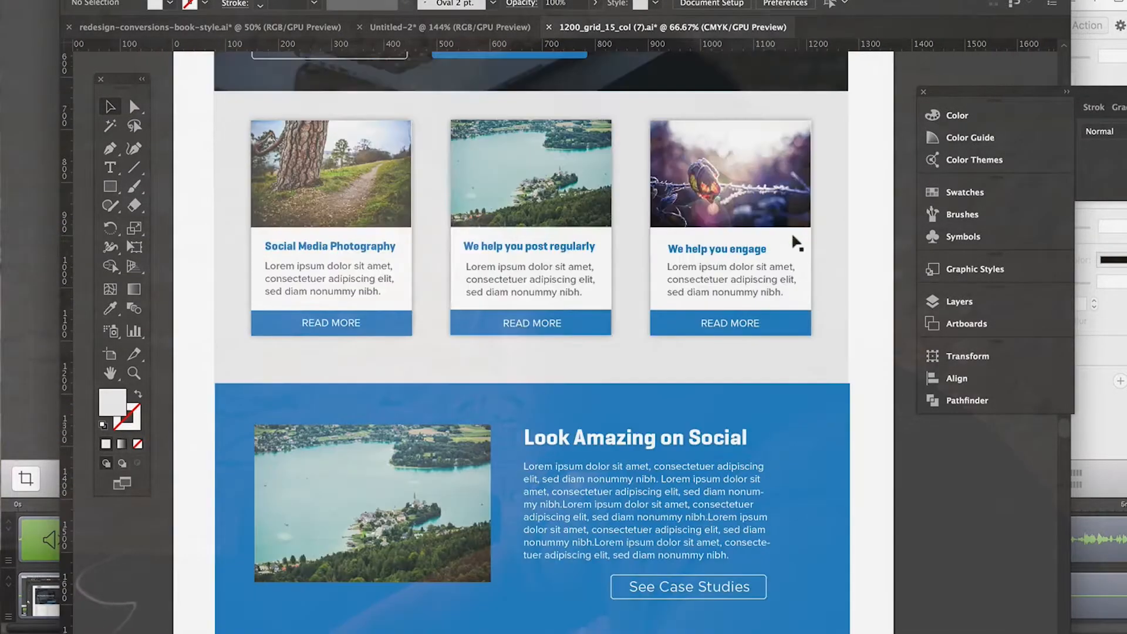
{"action": "scroll", "coordinate": [796, 241], "scroll_direction": "up", "scroll_amount": 7}
{"action": "scroll", "coordinate": [797, 243], "scroll_direction": "up", "scroll_amount": 2}
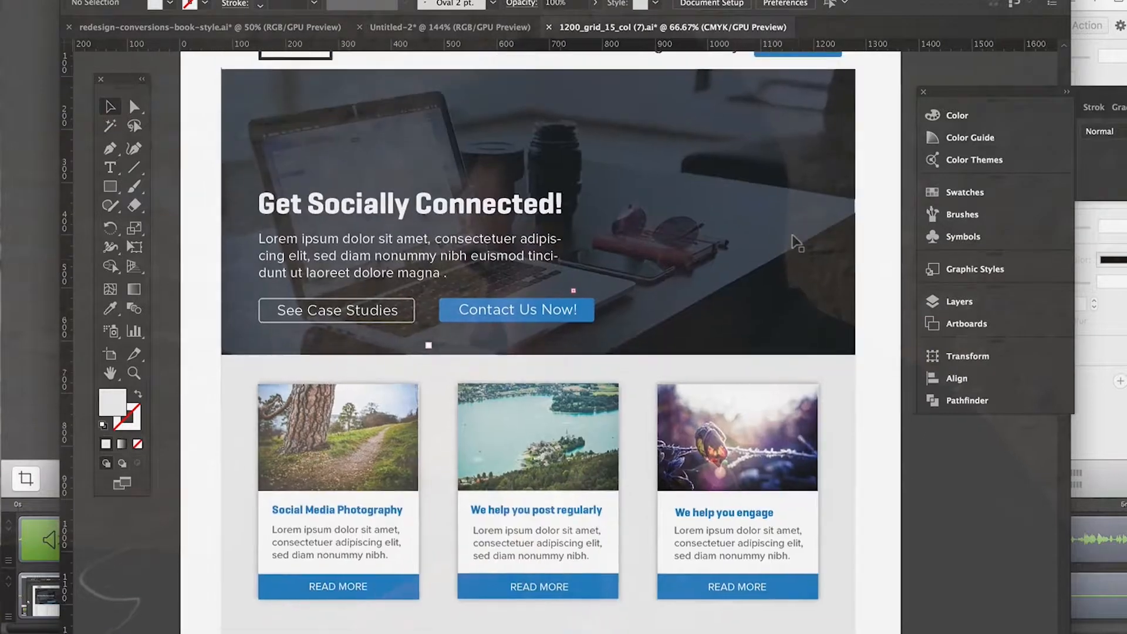
Step: Examine the three service cards below the hero at 100% zoom, comparing their images, headings, text and READ MORE bars
{"action": "scroll", "coordinate": [797, 243], "scroll_direction": "down", "scroll_amount": 2}
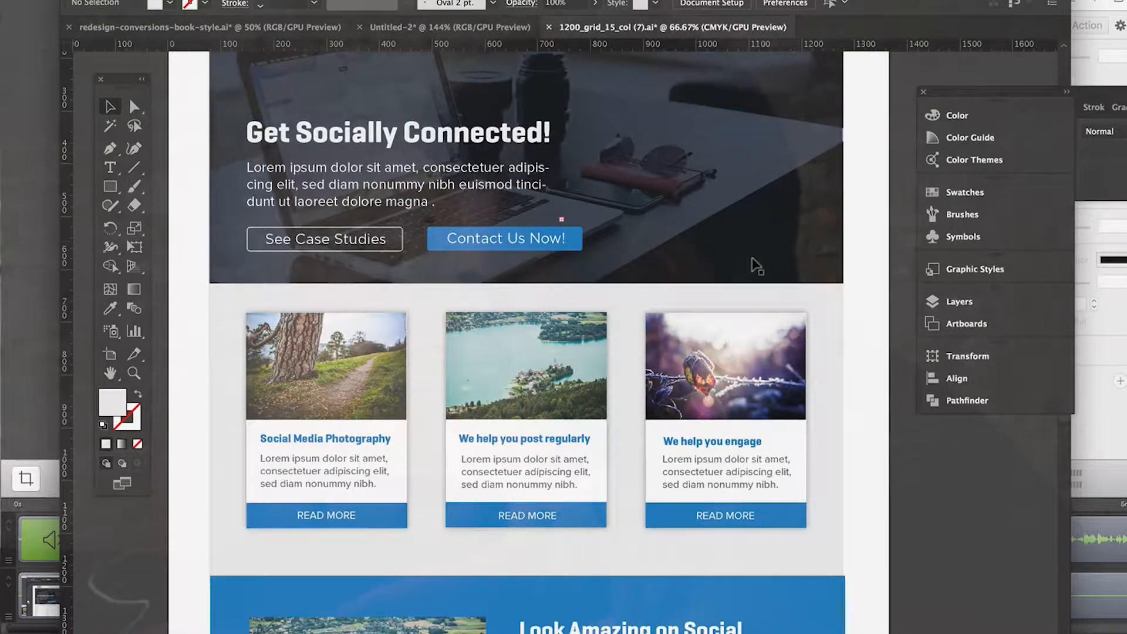
{"action": "scroll", "coordinate": [753, 262], "scroll_direction": "down", "scroll_amount": 1}
{"action": "scroll", "coordinate": [753, 261], "scroll_direction": "left", "scroll_amount": 1}
{"action": "key", "text": "super+plus"}
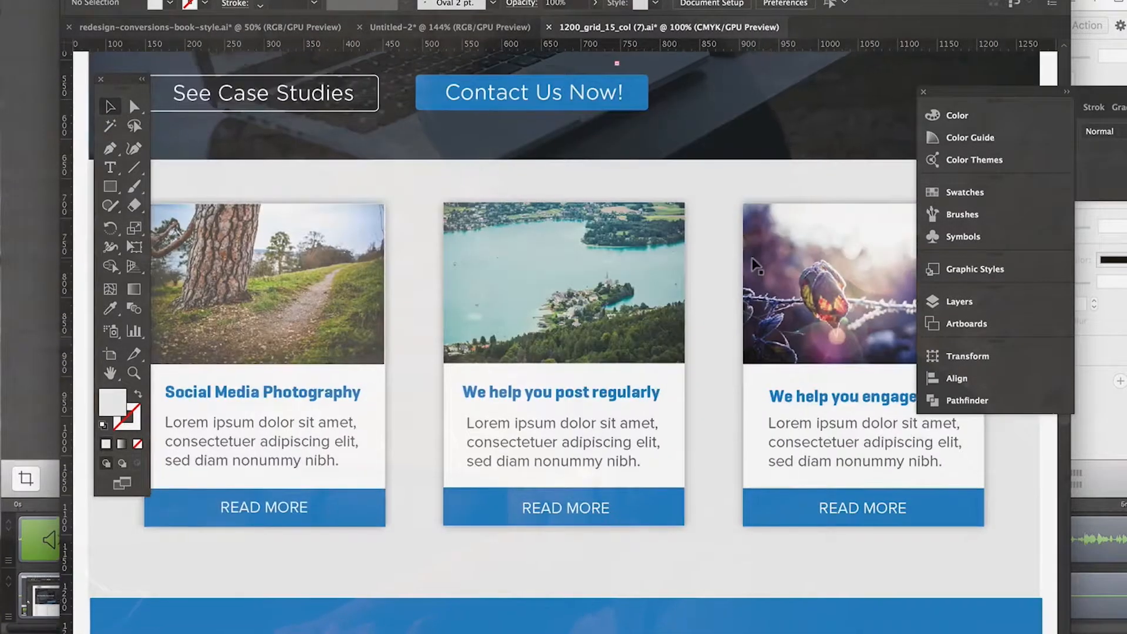
{"action": "scroll", "coordinate": [753, 264], "scroll_direction": "down", "scroll_amount": 3}
{"action": "scroll", "coordinate": [753, 264], "scroll_direction": "left", "scroll_amount": 4}
{"action": "scroll", "coordinate": [753, 264], "scroll_direction": "up", "scroll_amount": 1}
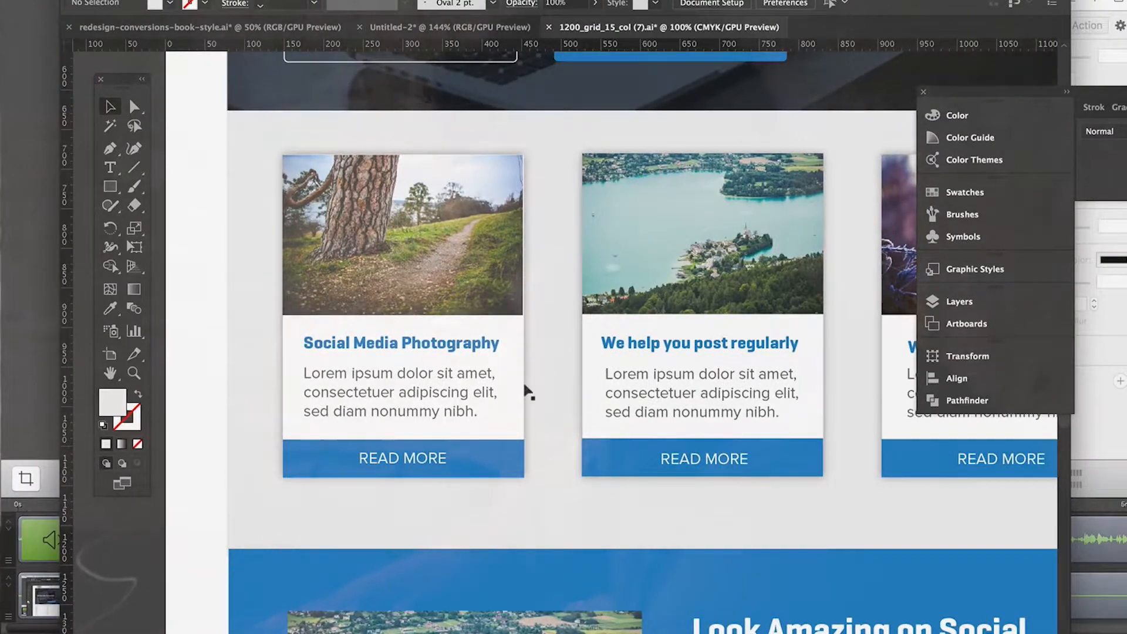
{"action": "scroll", "coordinate": [526, 390], "scroll_direction": "up", "scroll_amount": 9}
{"action": "scroll", "coordinate": [526, 390], "scroll_direction": "right", "scroll_amount": 2}
{"action": "scroll", "coordinate": [526, 390], "scroll_direction": "down", "scroll_amount": 8}
{"action": "scroll", "coordinate": [526, 390], "scroll_direction": "right", "scroll_amount": 8}
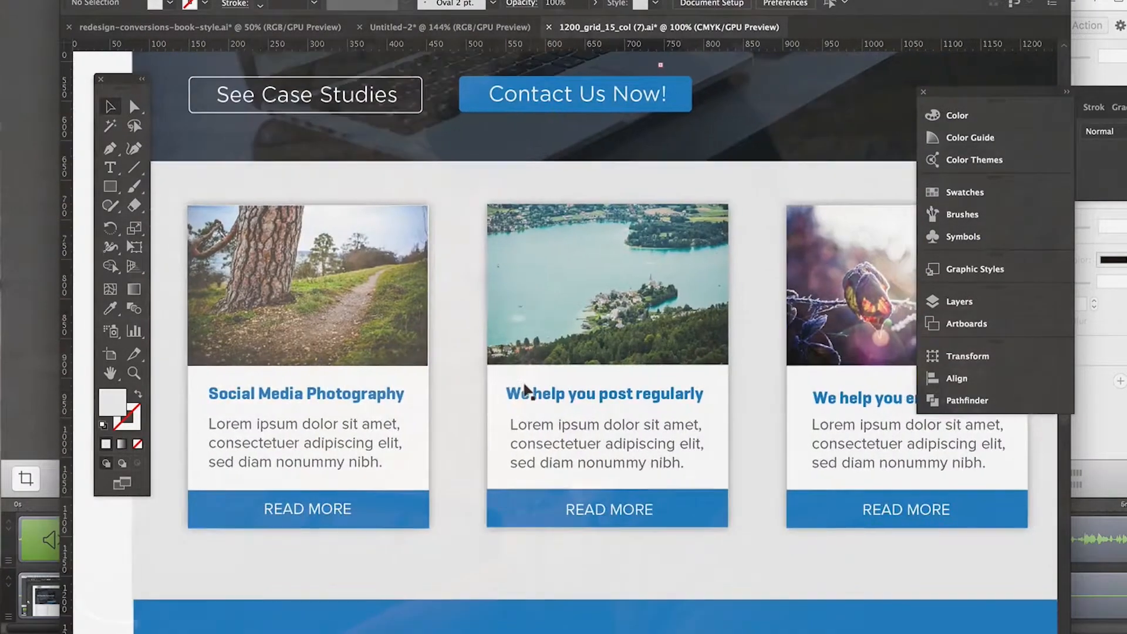
{"action": "scroll", "coordinate": [543, 390], "scroll_direction": "right", "scroll_amount": 5}
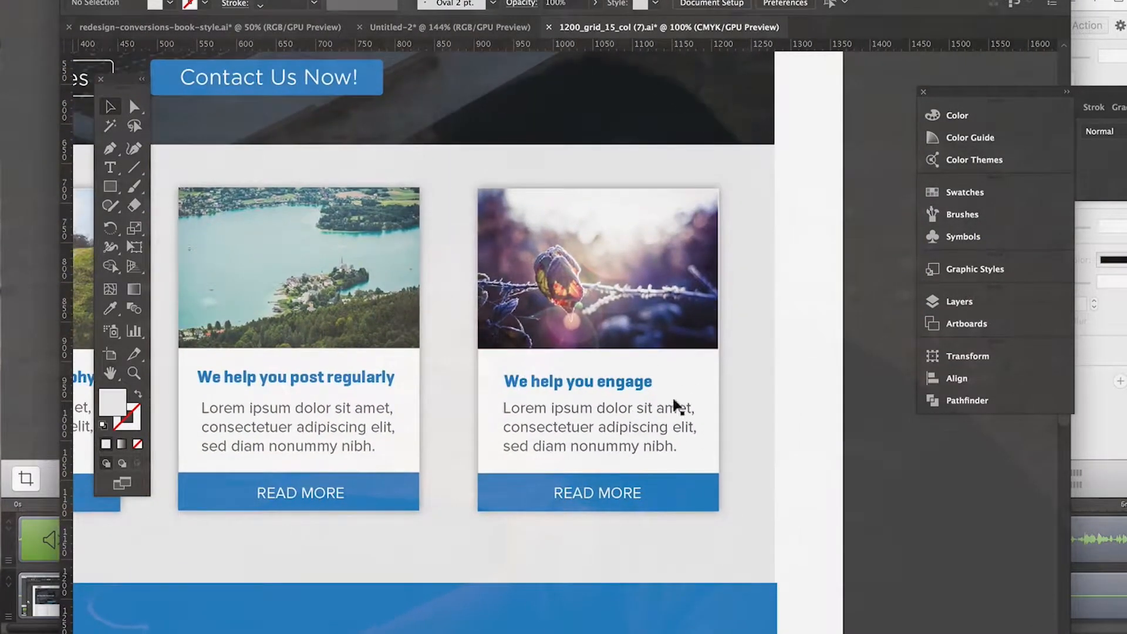
{"action": "scroll", "coordinate": [611, 449], "scroll_direction": "left", "scroll_amount": 13}
{"action": "scroll", "coordinate": [610, 449], "scroll_direction": "up", "scroll_amount": 1}
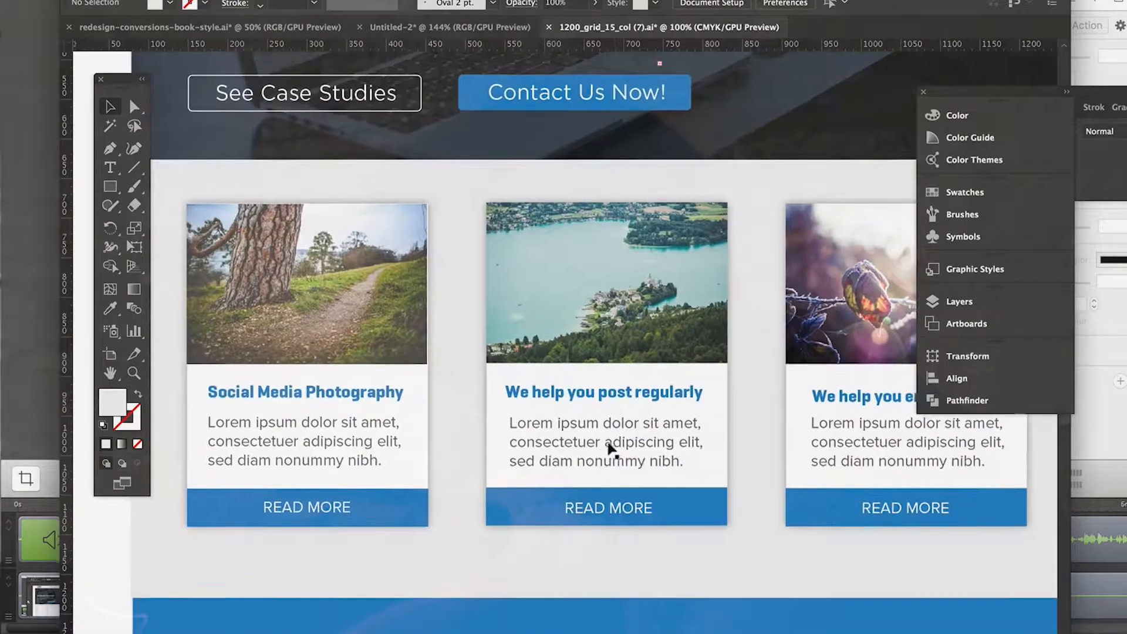
{"action": "scroll", "coordinate": [610, 449], "scroll_direction": "right", "scroll_amount": 3}
{"action": "scroll", "coordinate": [610, 449], "scroll_direction": "up", "scroll_amount": 2}
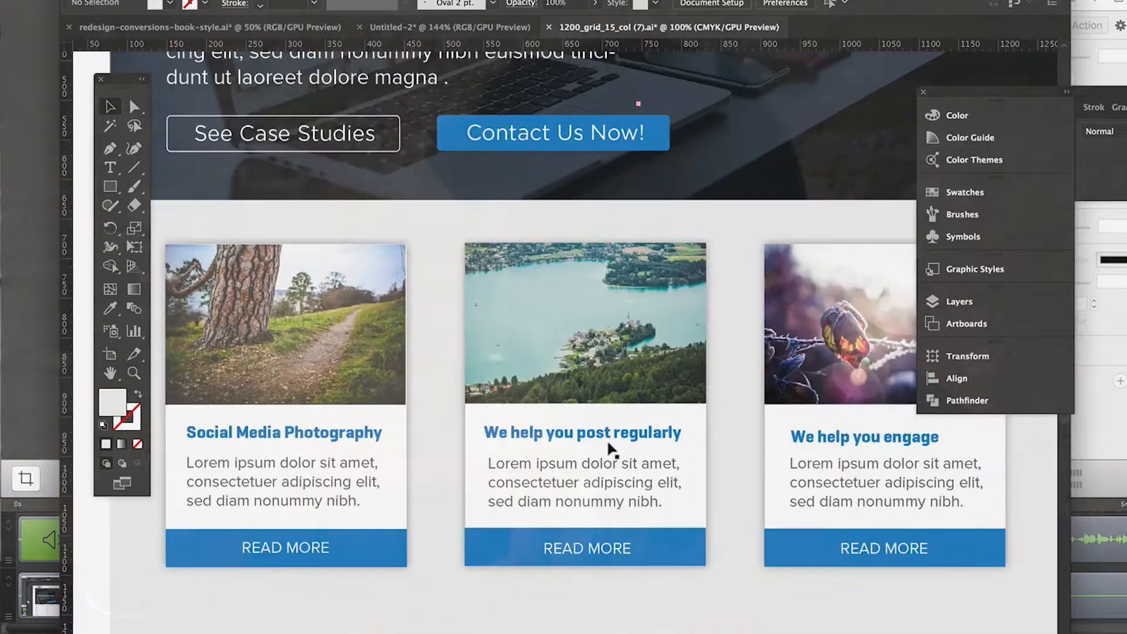
{"action": "scroll", "coordinate": [610, 449], "scroll_direction": "left", "scroll_amount": 2}
{"action": "scroll", "coordinate": [610, 449], "scroll_direction": "down", "scroll_amount": 1}
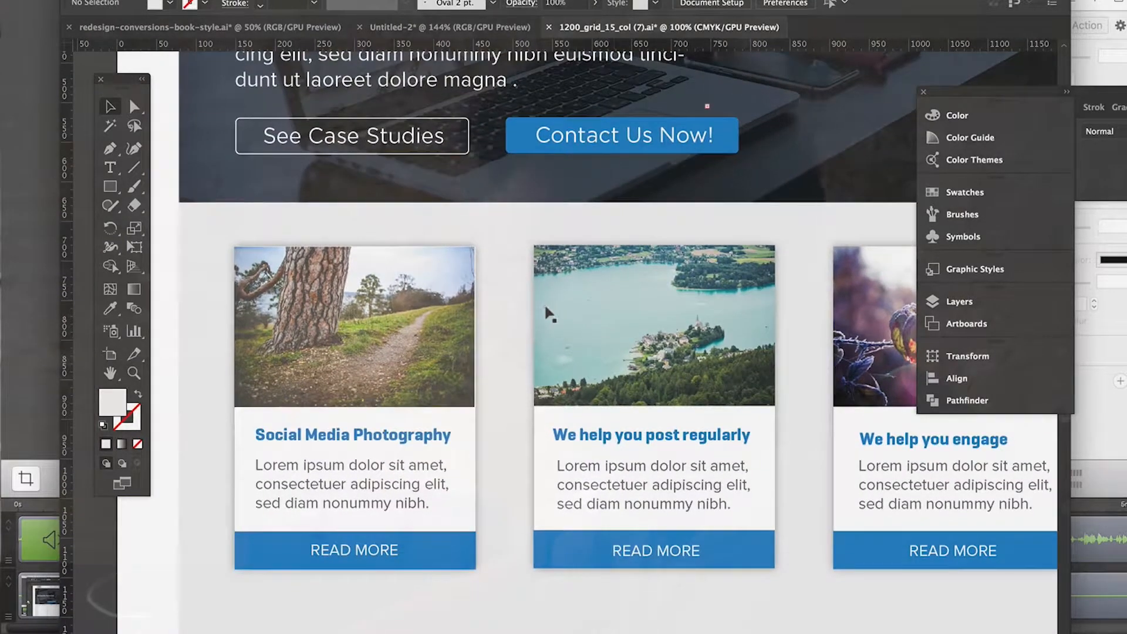
{"action": "scroll", "coordinate": [545, 310], "scroll_direction": "down", "scroll_amount": 2}
{"action": "scroll", "coordinate": [546, 310], "scroll_direction": "left", "scroll_amount": 1}
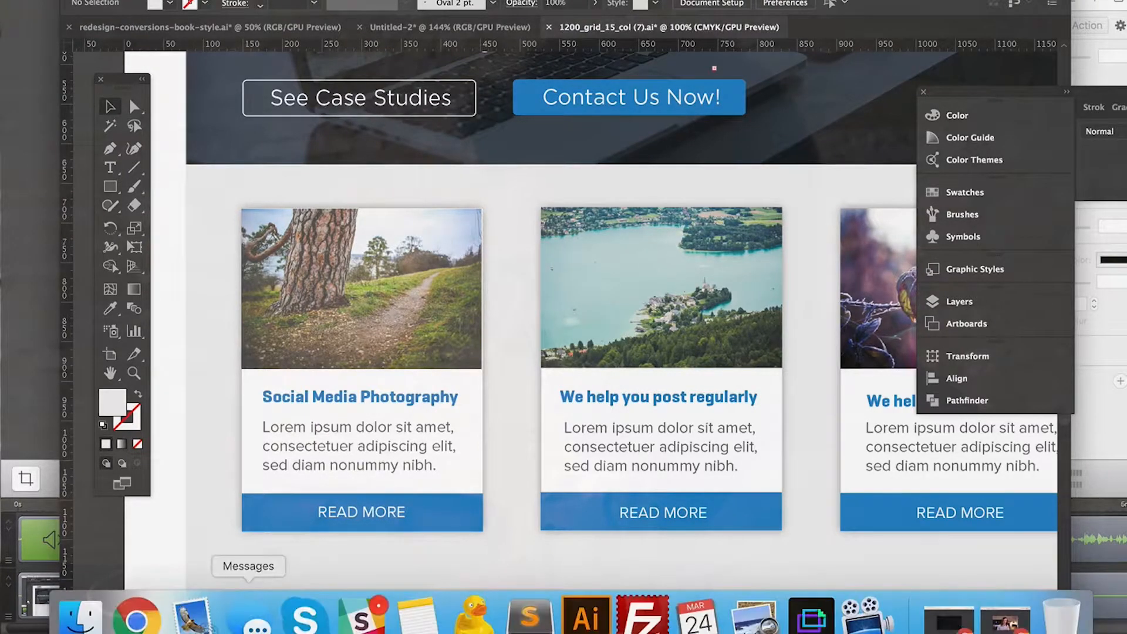
Step: Switch to Chrome and search Google in a new tab for "font awesome font download ttf"
{"action": "left_click", "coordinate": [139, 613]}
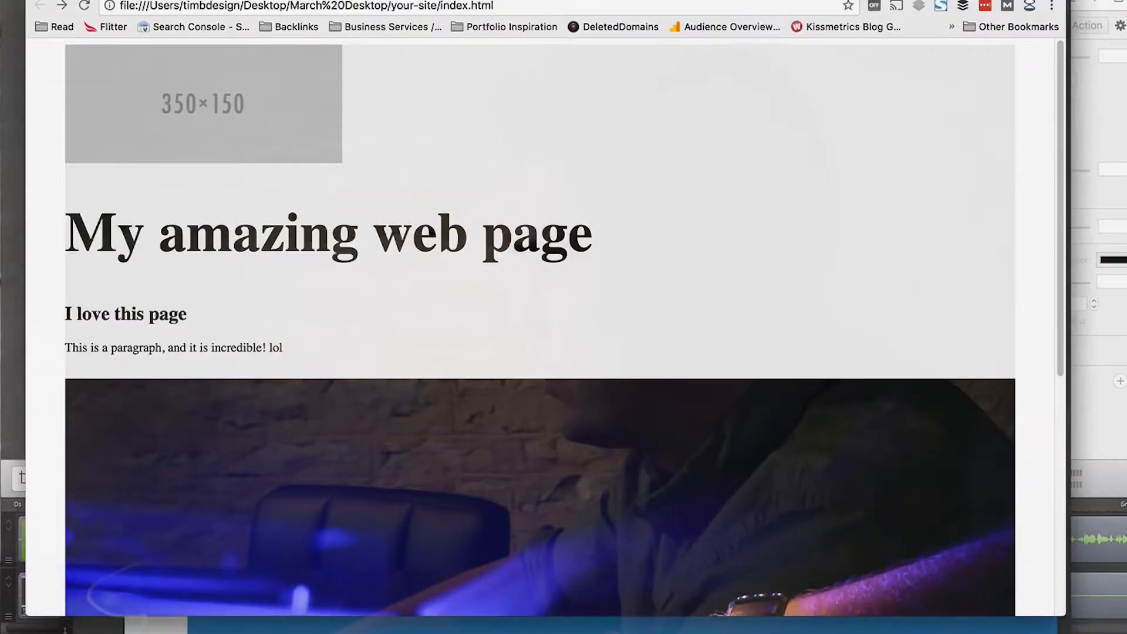
{"action": "key", "text": "super+t"}
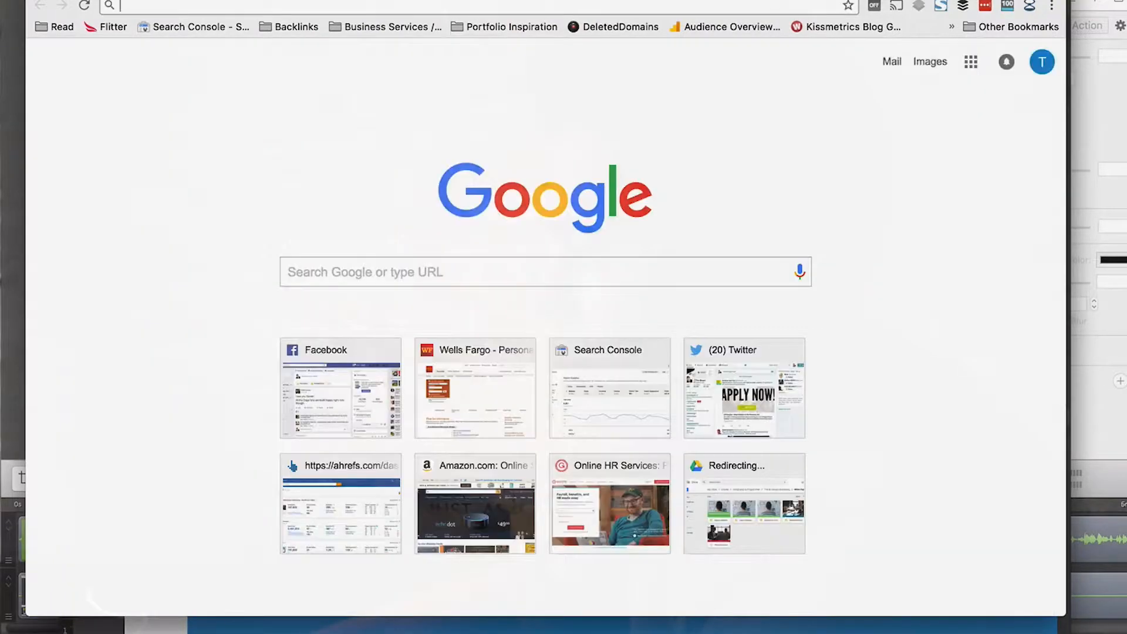
{"action": "type", "text": "font awes"}
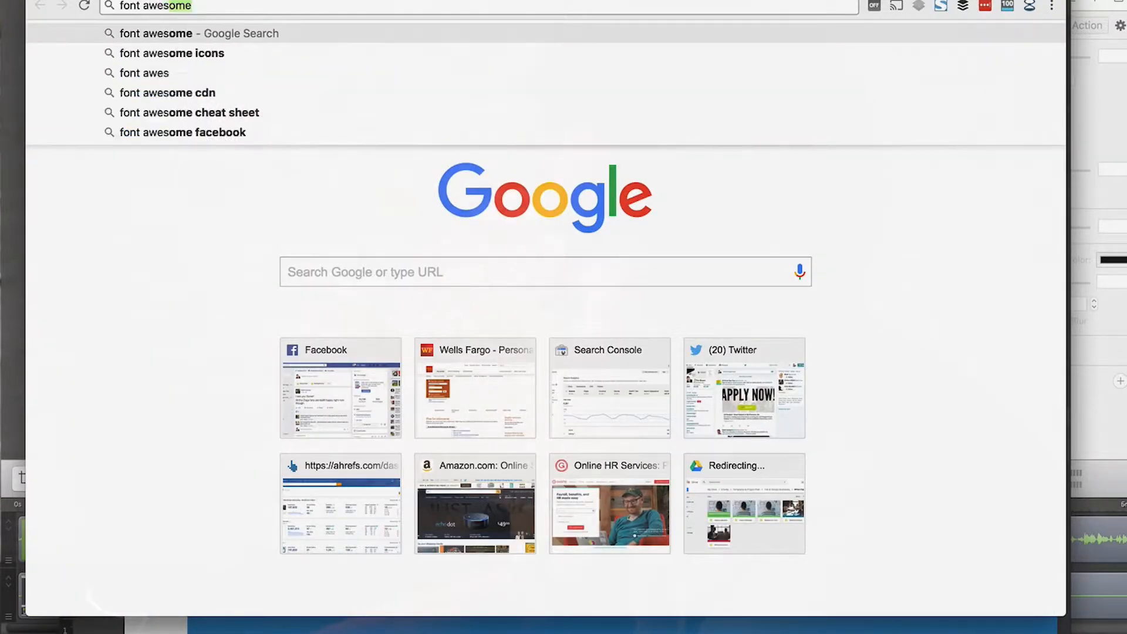
{"action": "type", "text": "ome"}
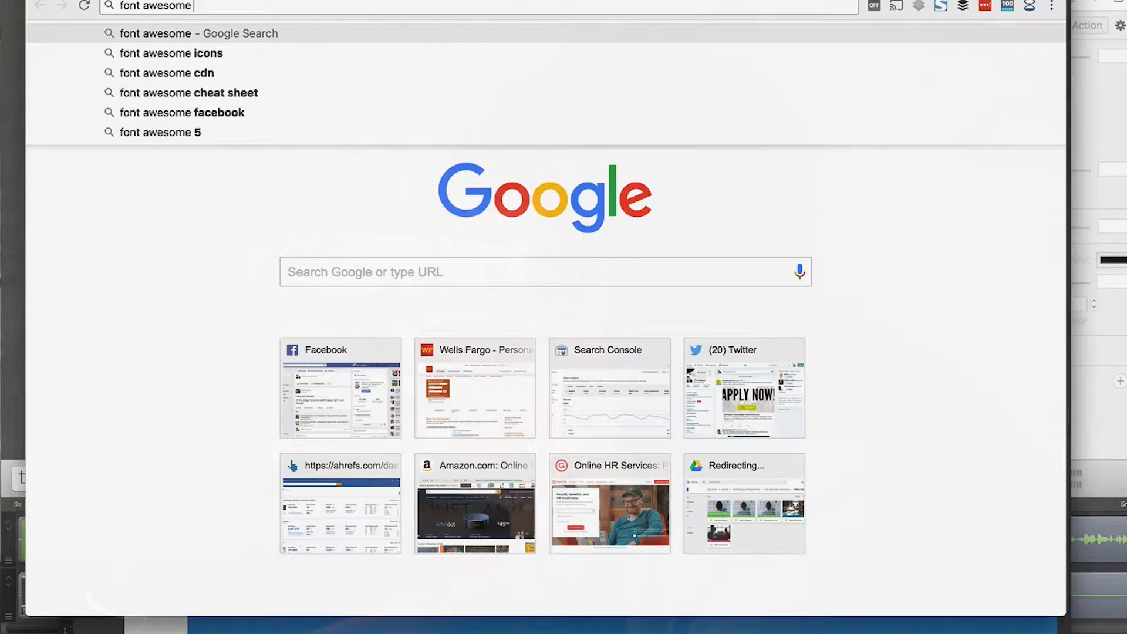
{"action": "type", "text": " font"}
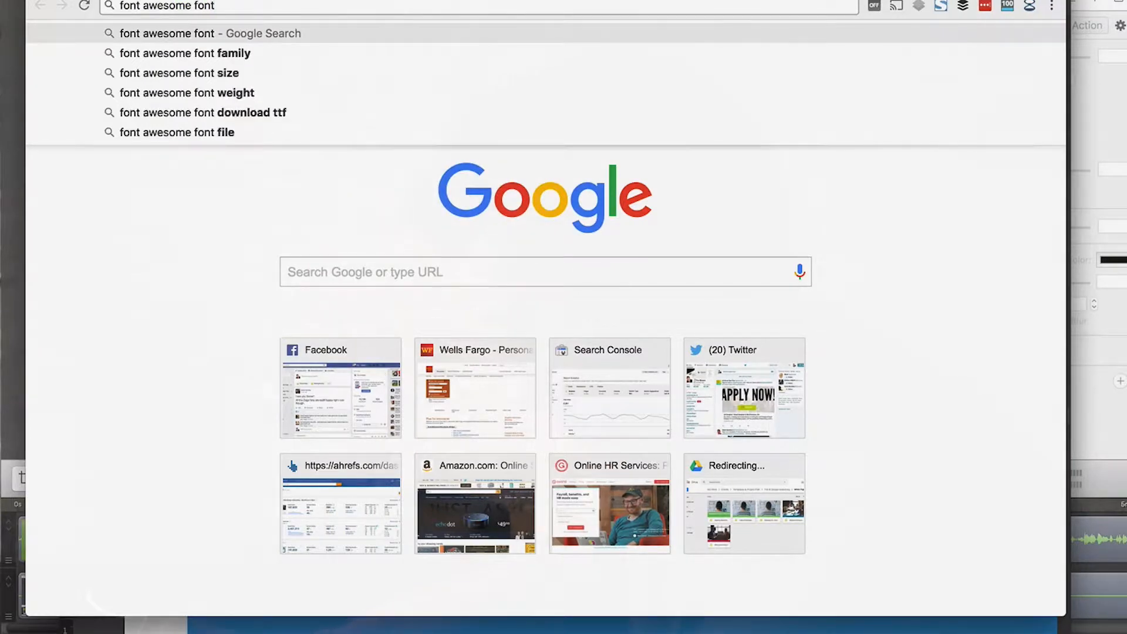
{"action": "key", "text": "Down"}
{"action": "key", "text": "Down"}
{"action": "key", "text": "Down"}
{"action": "key", "text": "Down"}
{"action": "key", "text": "Return"}
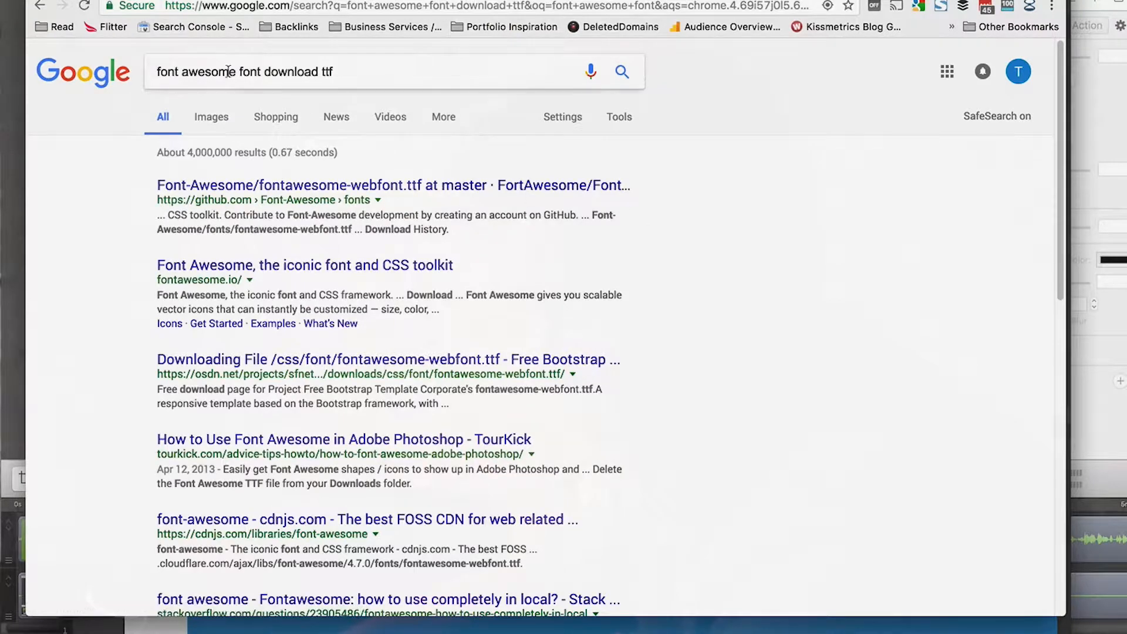
Step: Open fontawesome.io from the results, dismiss the pre-order pop-up and download Font Awesome without the Fort Awesome offer
{"action": "scroll", "coordinate": [309, 222], "scroll_direction": "down", "scroll_amount": 2}
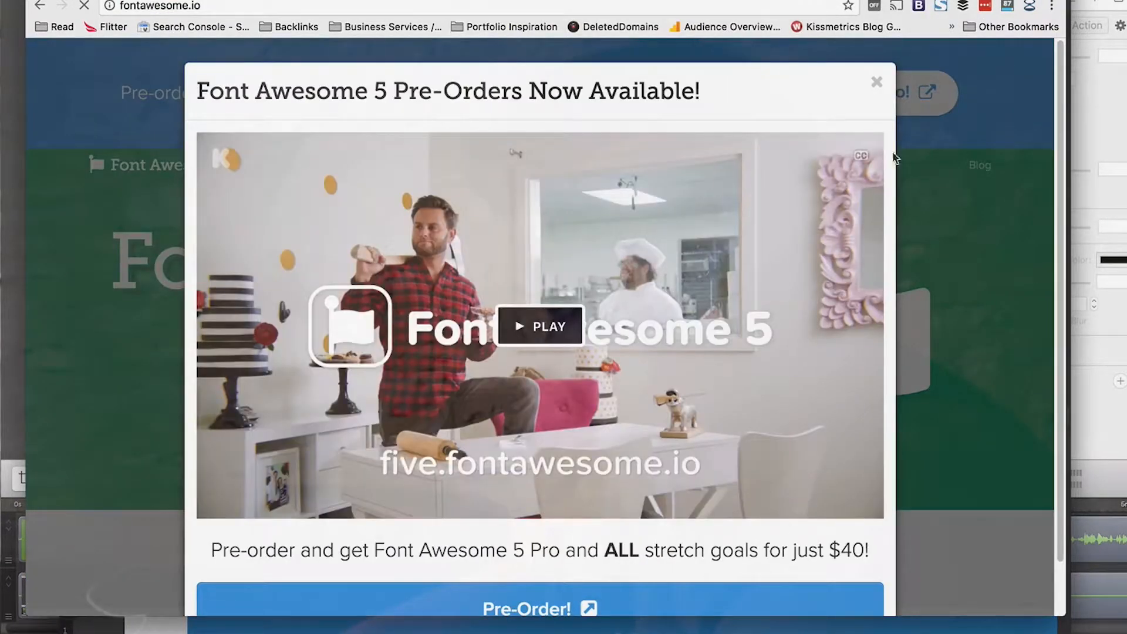
{"action": "left_click", "coordinate": [876, 82]}
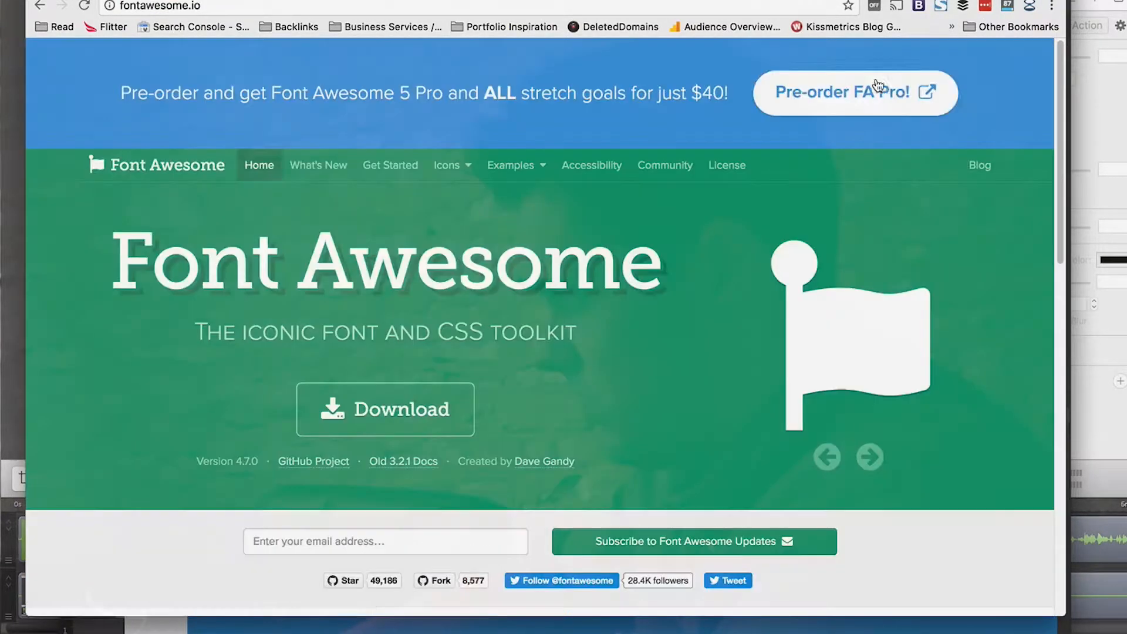
{"action": "scroll", "coordinate": [537, 405], "scroll_direction": "down", "scroll_amount": 2}
{"action": "left_click", "coordinate": [388, 312]}
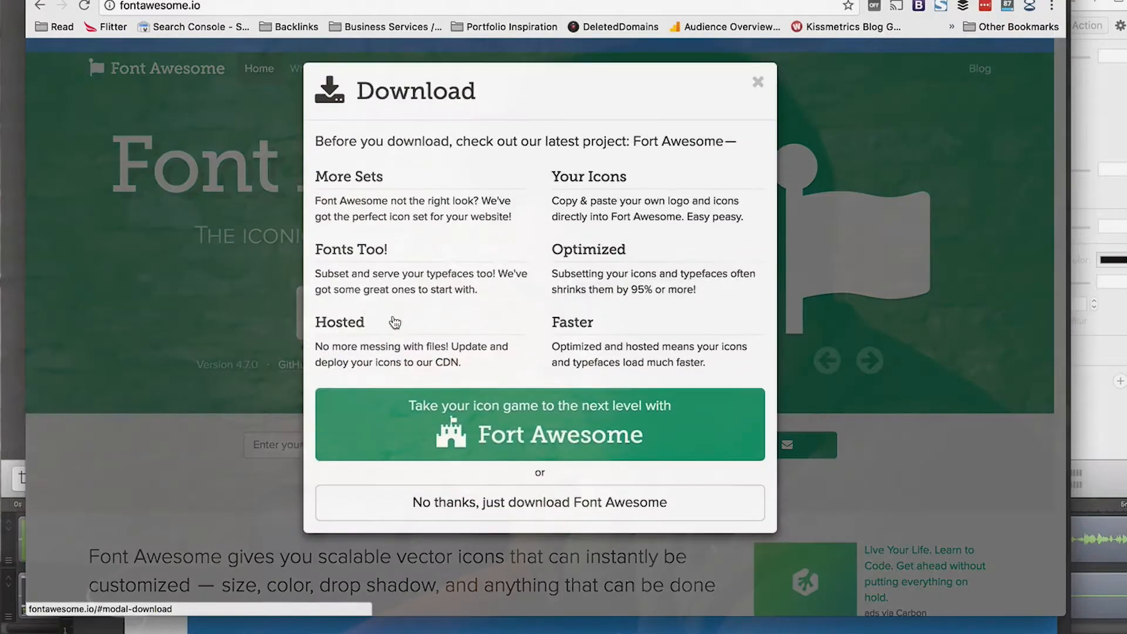
{"action": "left_click", "coordinate": [510, 504]}
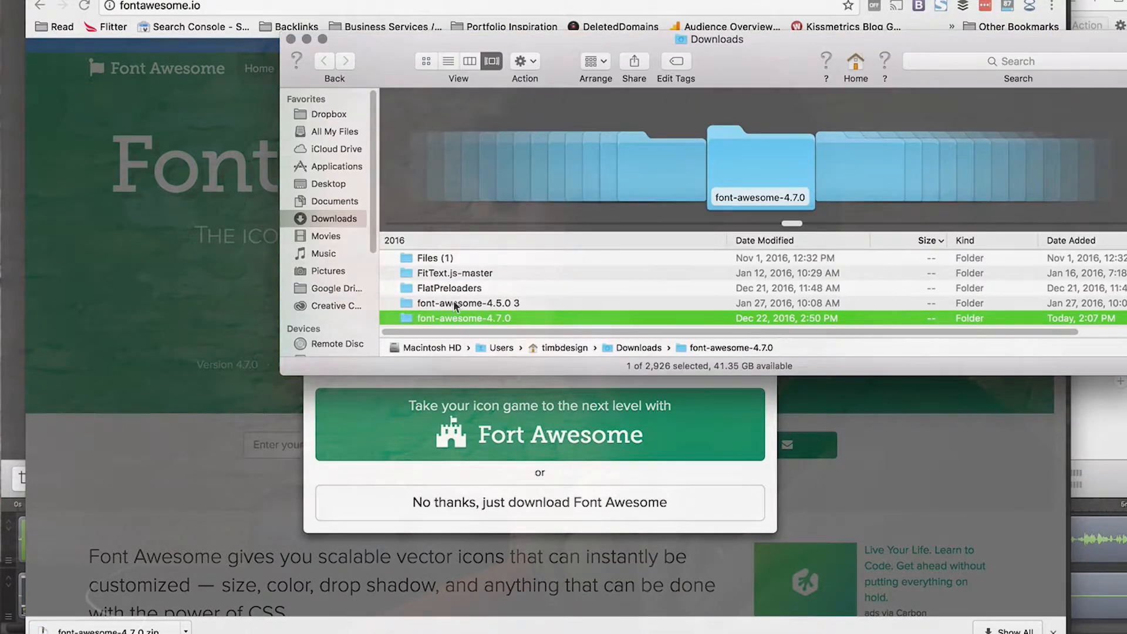
Step: Try to install fontawesome-webfont.ttf from the fonts folder of the downloaded font-awesome-4.7.0 package
{"action": "double_click", "coordinate": [446, 317]}
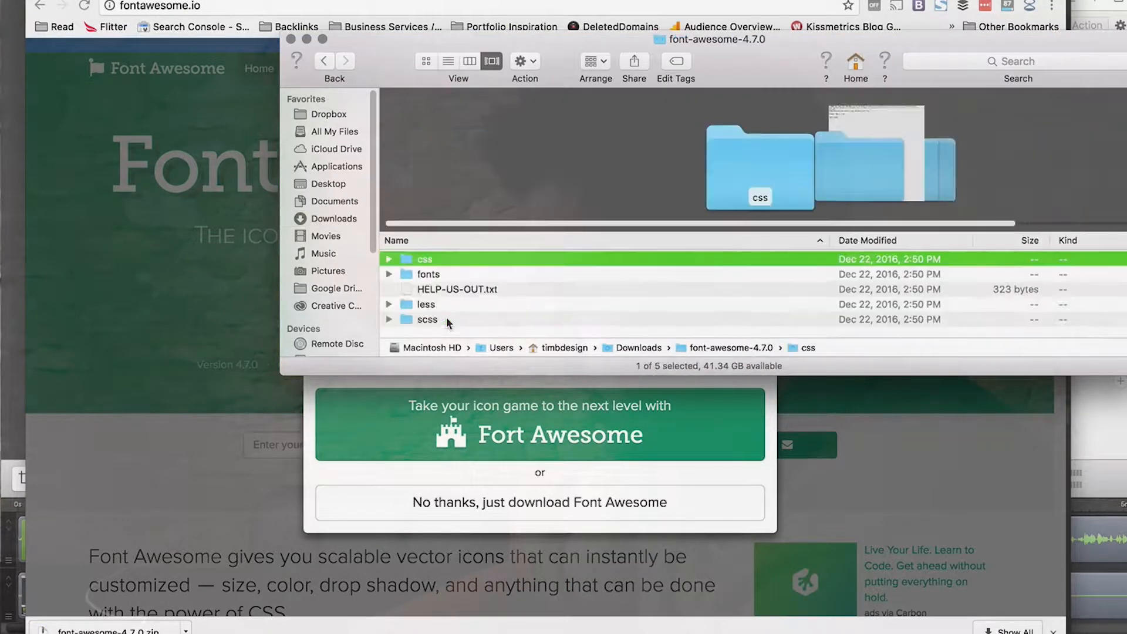
{"action": "left_click", "coordinate": [389, 275]}
{"action": "scroll", "coordinate": [482, 282], "scroll_direction": "down", "scroll_amount": 2}
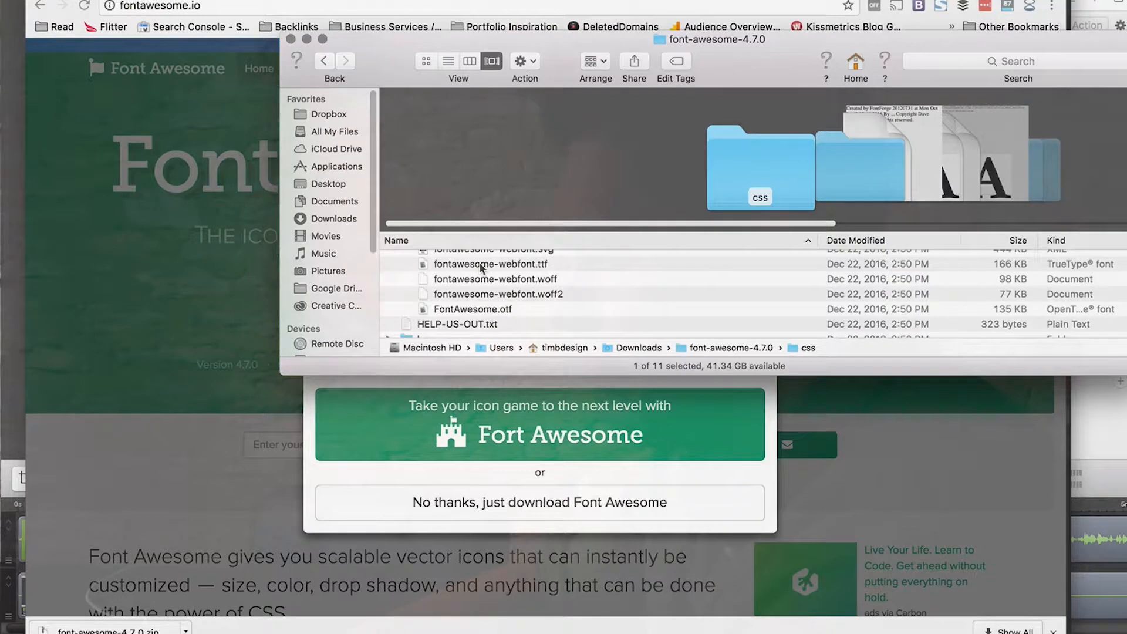
{"action": "double_click", "coordinate": [480, 263]}
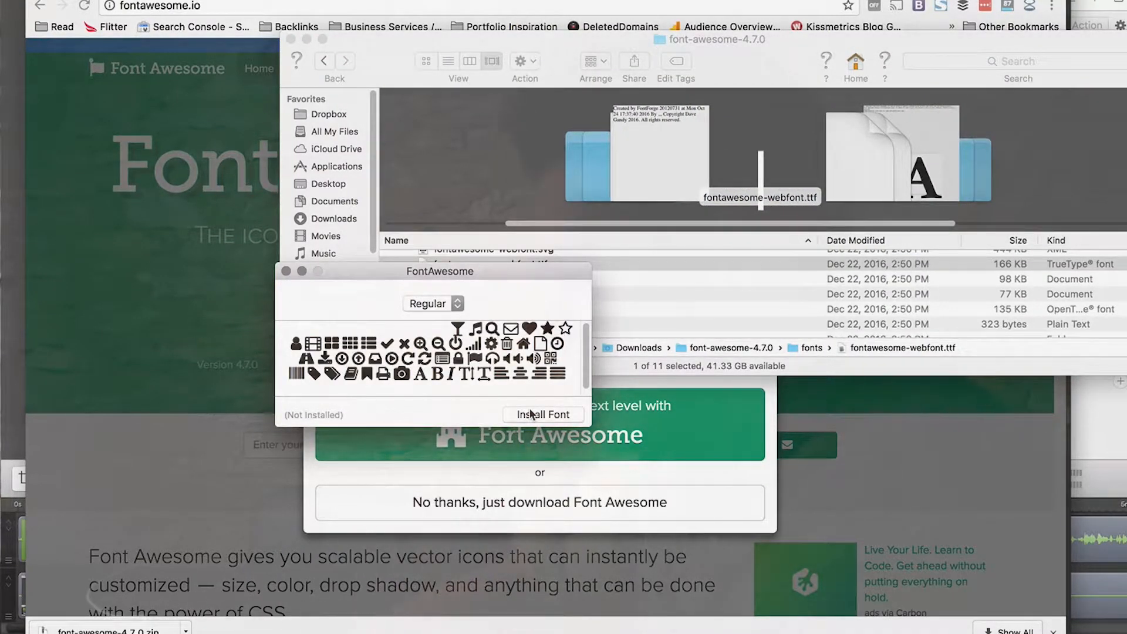
{"action": "left_click", "coordinate": [530, 413]}
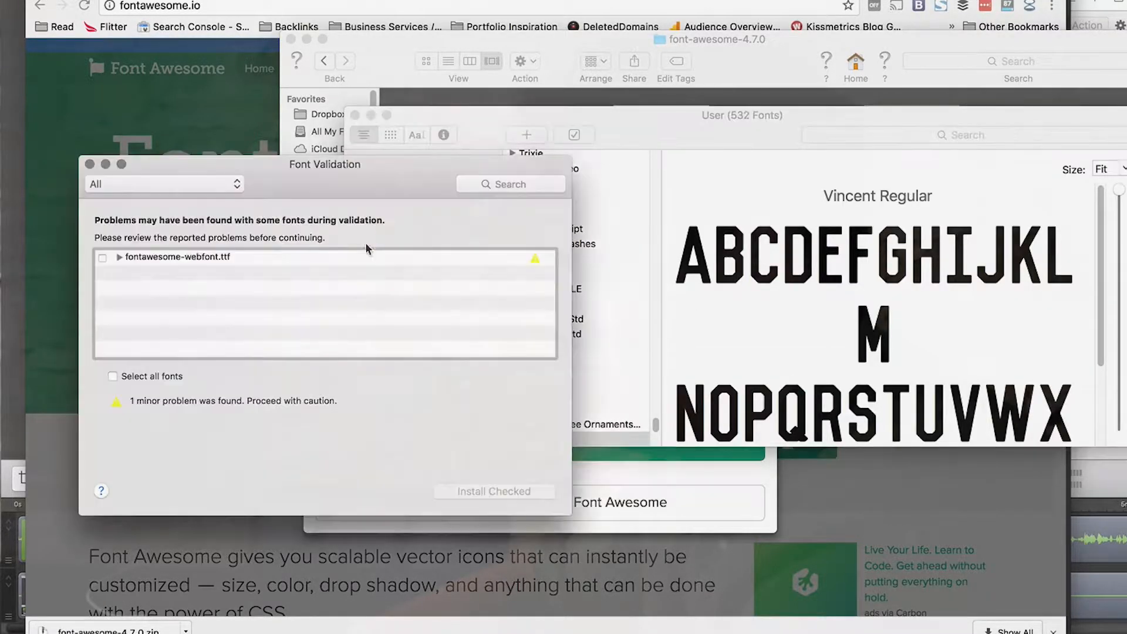
{"action": "left_click", "coordinate": [89, 165]}
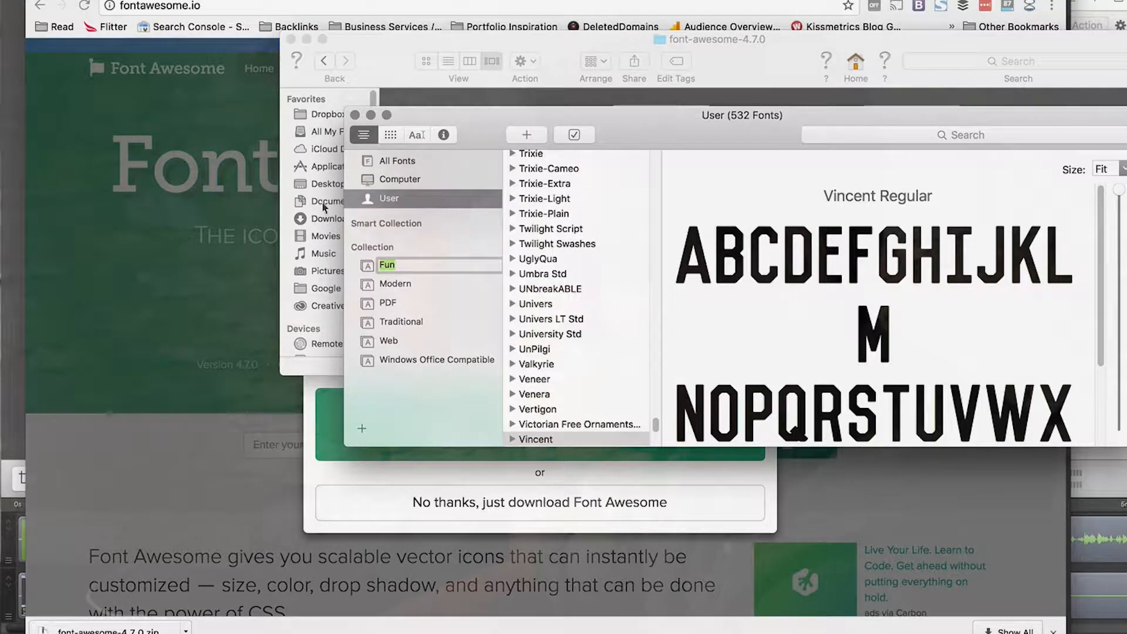
{"action": "left_click", "coordinate": [355, 115]}
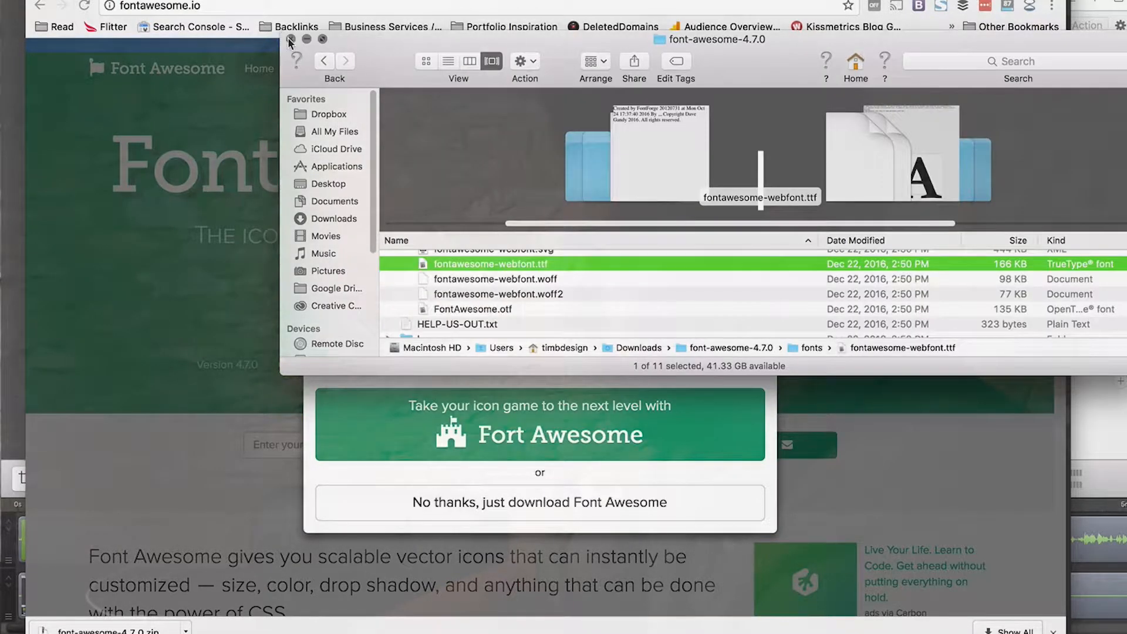
Step: Close the Finder window and the website's download dialog, and switch back to the service cards in Illustrator
{"action": "left_click", "coordinate": [290, 40]}
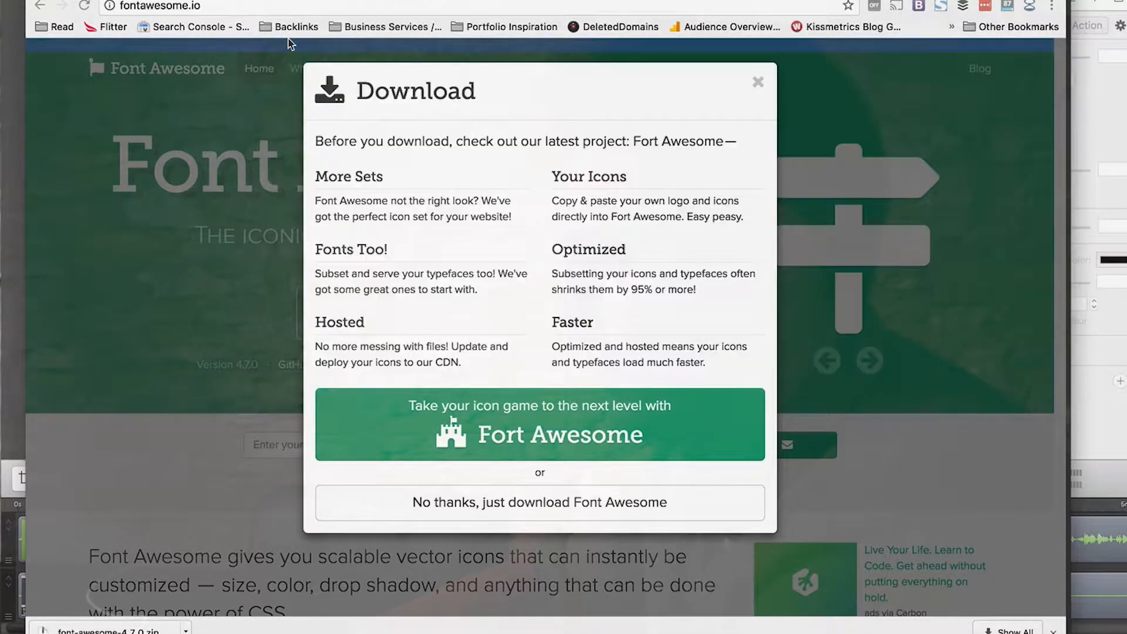
{"action": "left_click", "coordinate": [758, 83]}
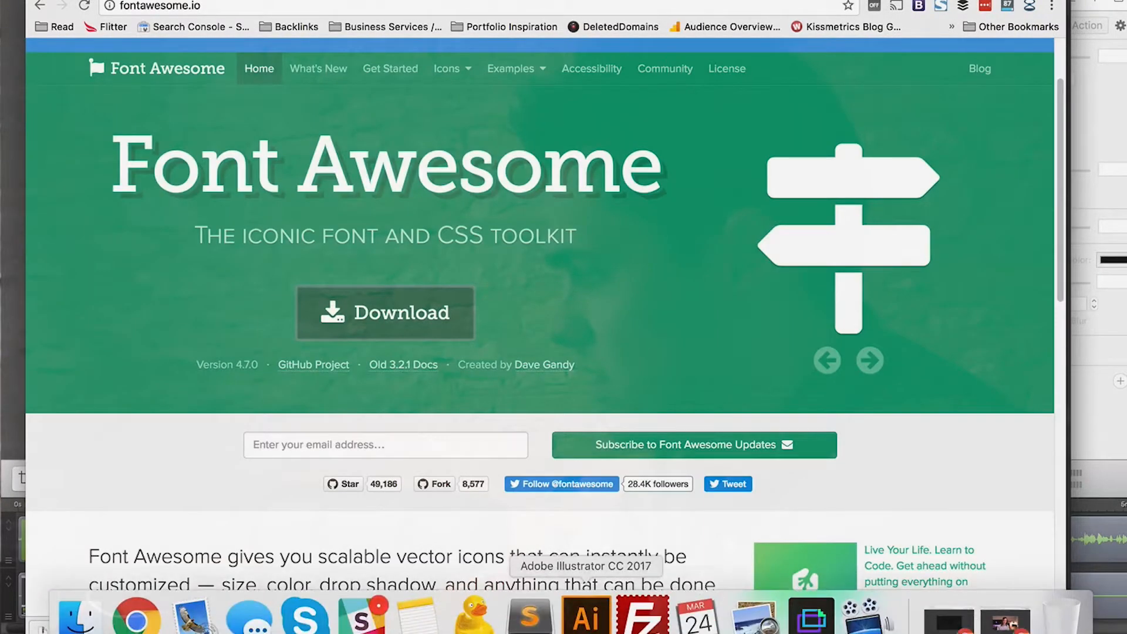
{"action": "left_click", "coordinate": [586, 622]}
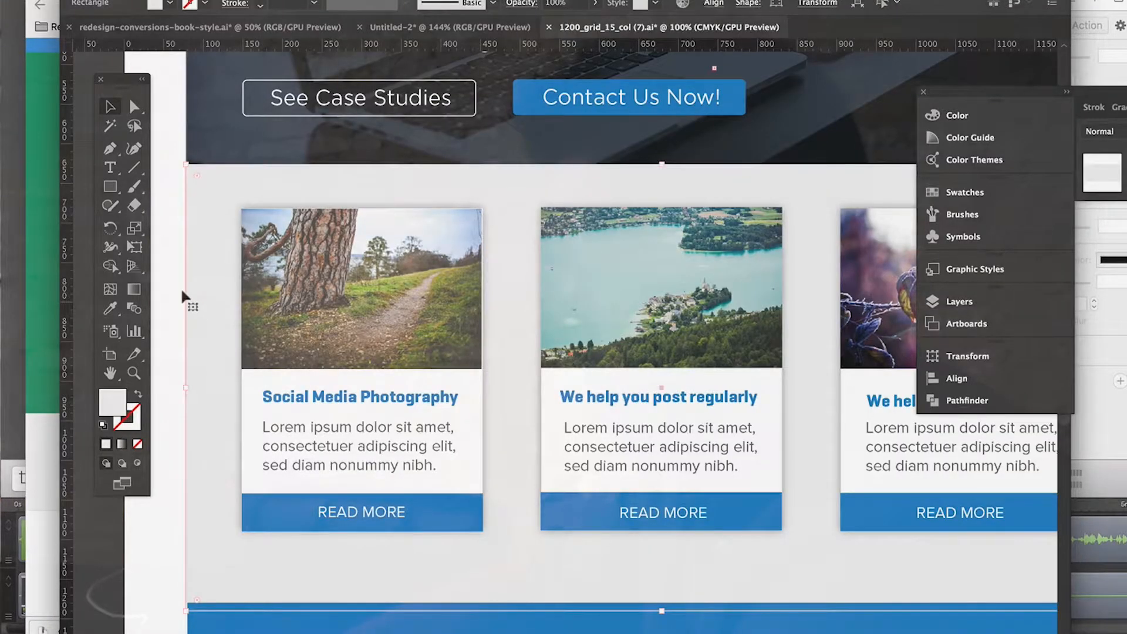
{"action": "scroll", "coordinate": [183, 296], "scroll_direction": "left", "scroll_amount": 5}
{"action": "scroll", "coordinate": [409, 431], "scroll_direction": "right", "scroll_amount": 10}
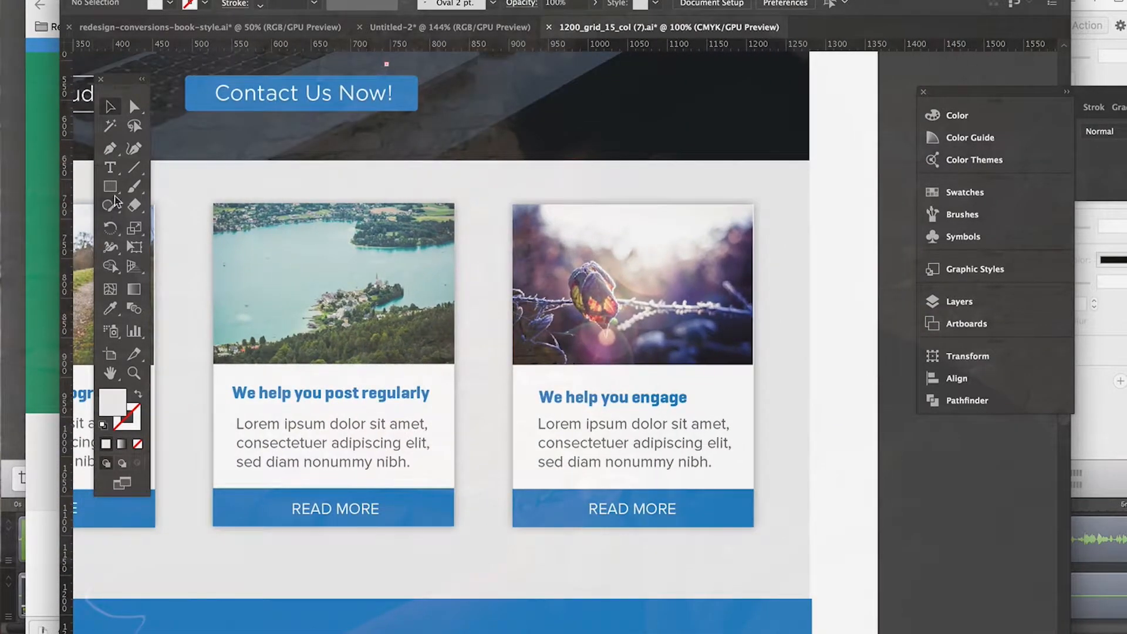
Step: Create a text box beside the third service card's image and clear its placeholder text
{"action": "left_click", "coordinate": [112, 173]}
{"action": "left_click_drag", "start_coordinate": [763, 289], "coordinate": [860, 379]}
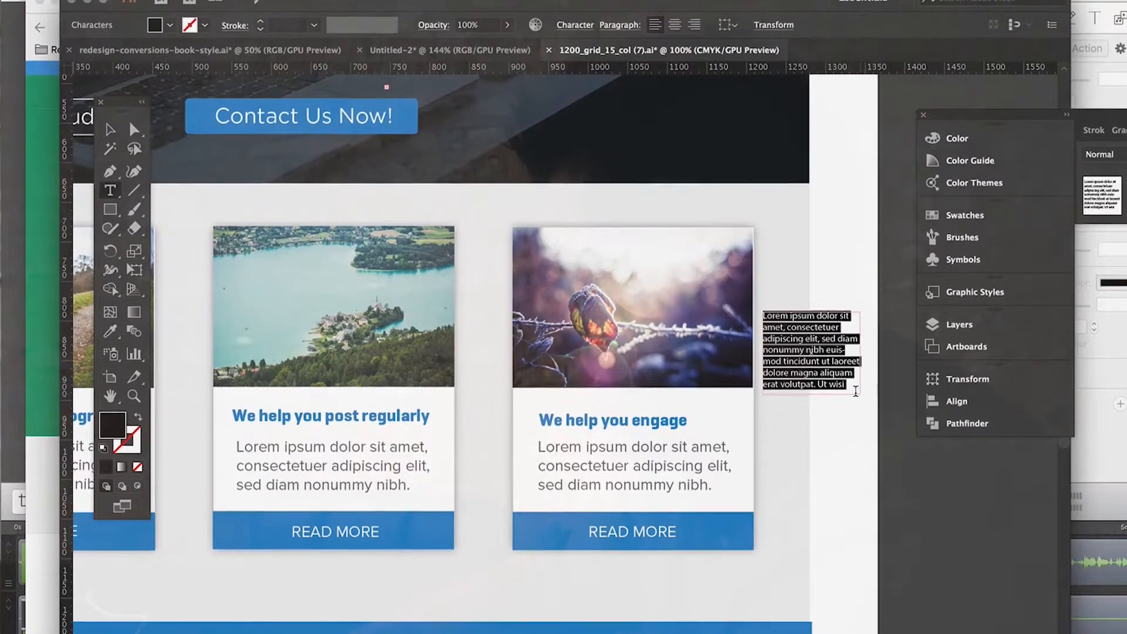
{"action": "key", "text": "BackSpace"}
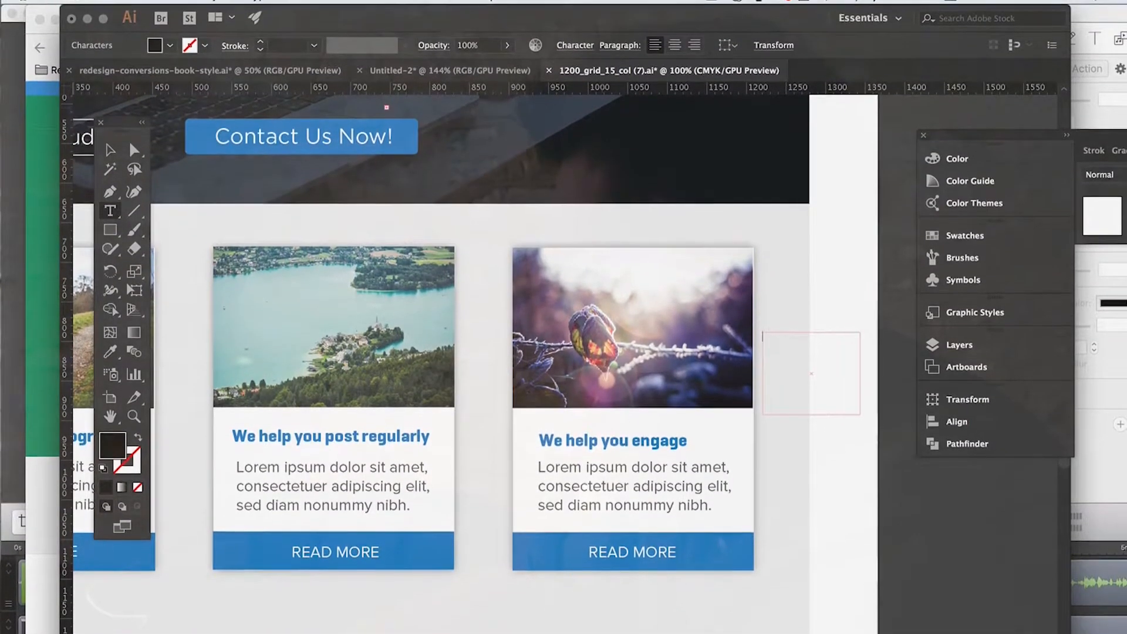
Step: Show the Glyphs panel and reposition its panel group so more of the glyph grid is in view
{"action": "left_click", "coordinate": [440, 1]}
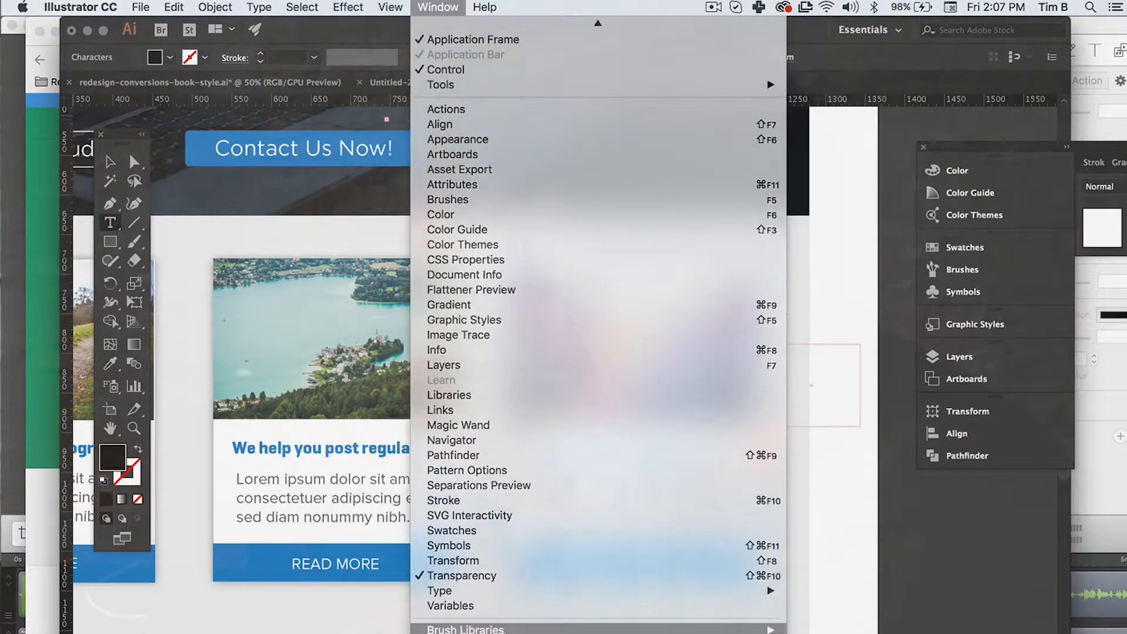
{"action": "mouse_move", "coordinate": [481, 592]}
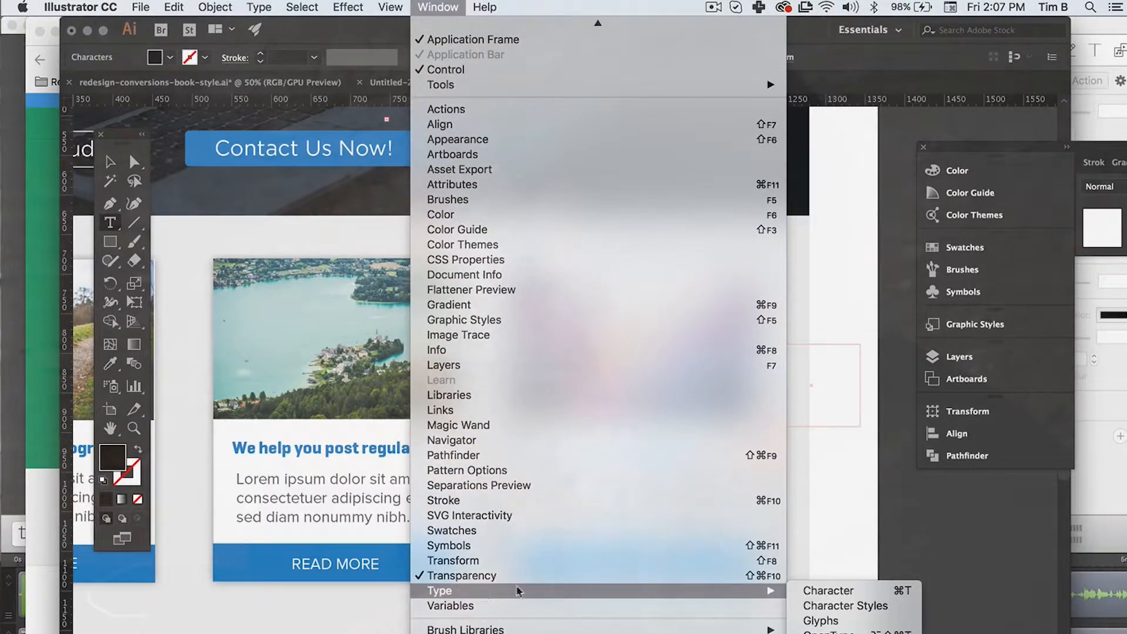
{"action": "left_click", "coordinate": [858, 621]}
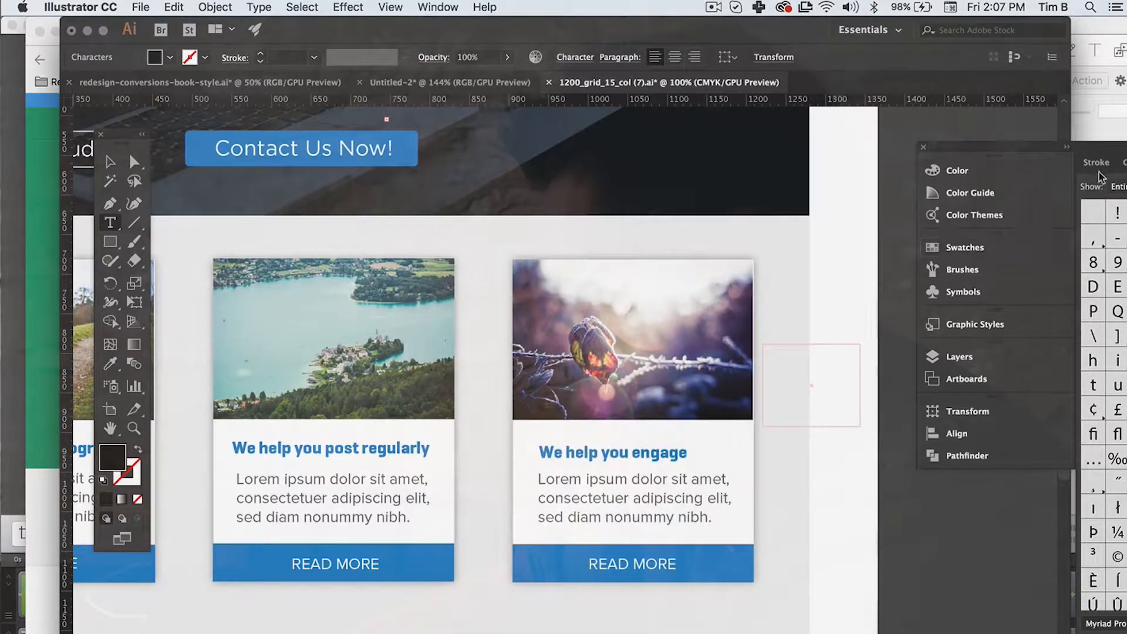
{"action": "left_click_drag", "start_coordinate": [1108, 150], "coordinate": [897, 154]}
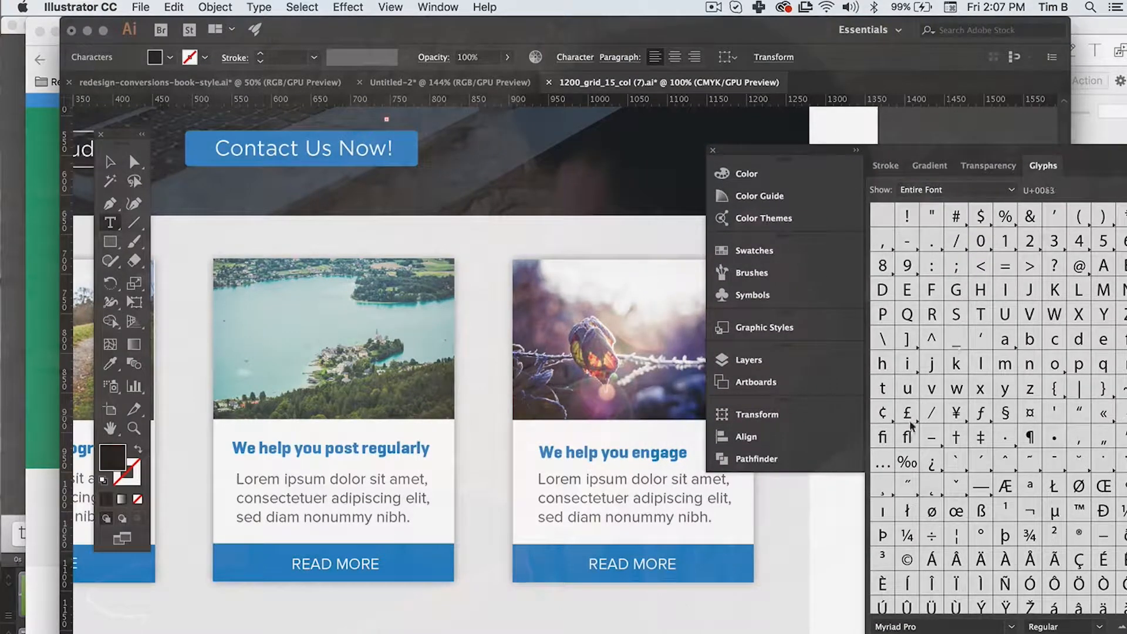
Step: Set the empty text box's font to FontAwesome Regular
{"action": "left_click", "coordinate": [575, 57]}
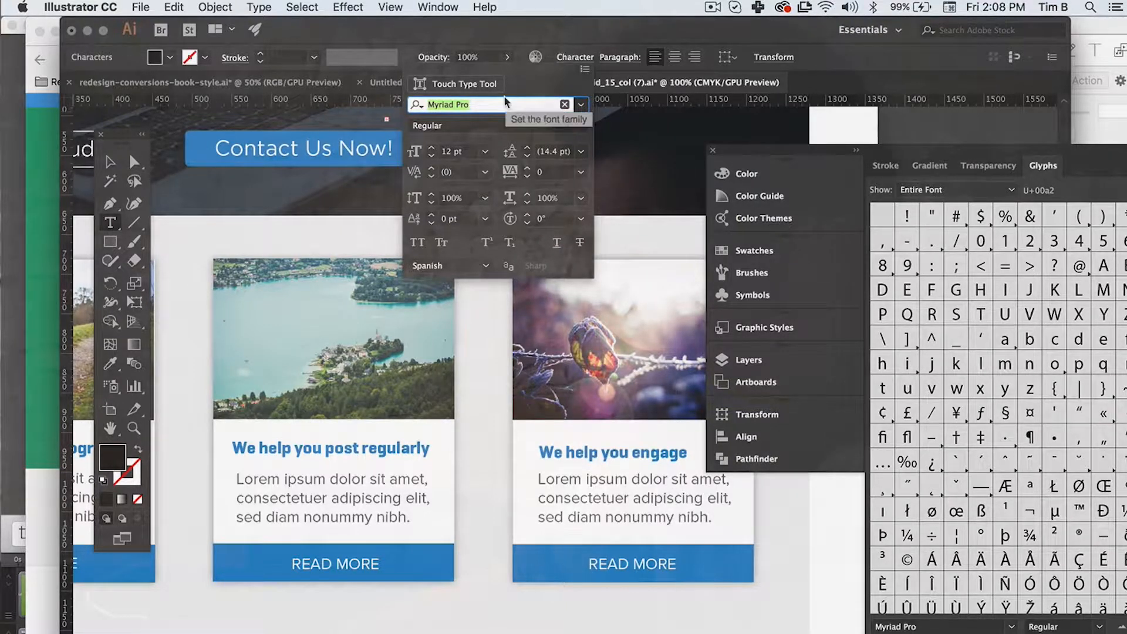
{"action": "type", "text": "font"}
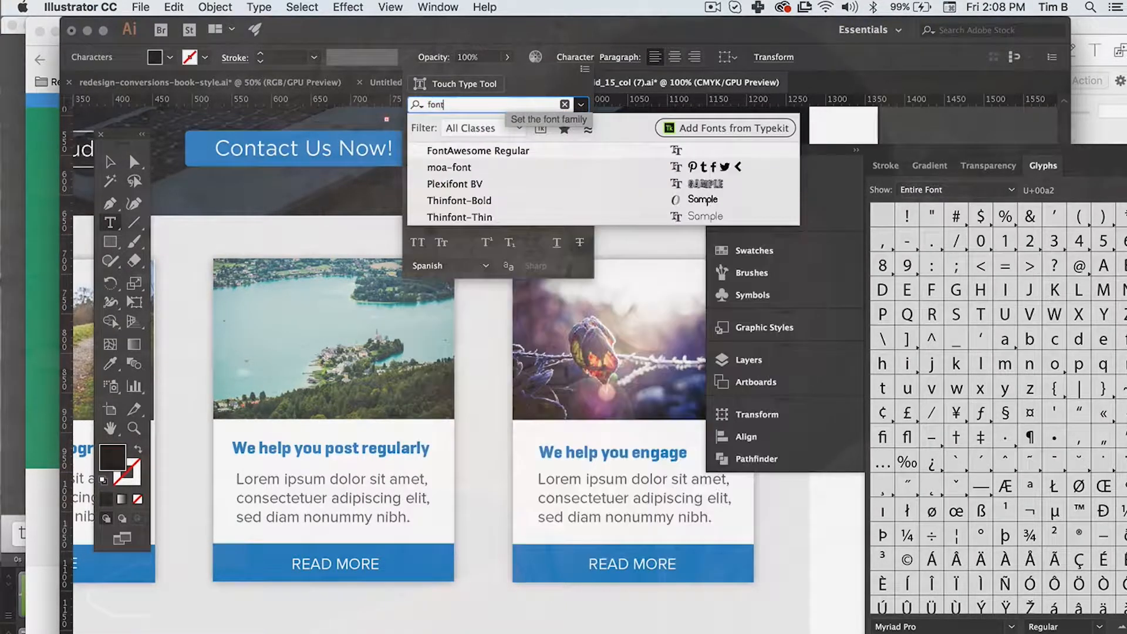
{"action": "left_click", "coordinate": [505, 154]}
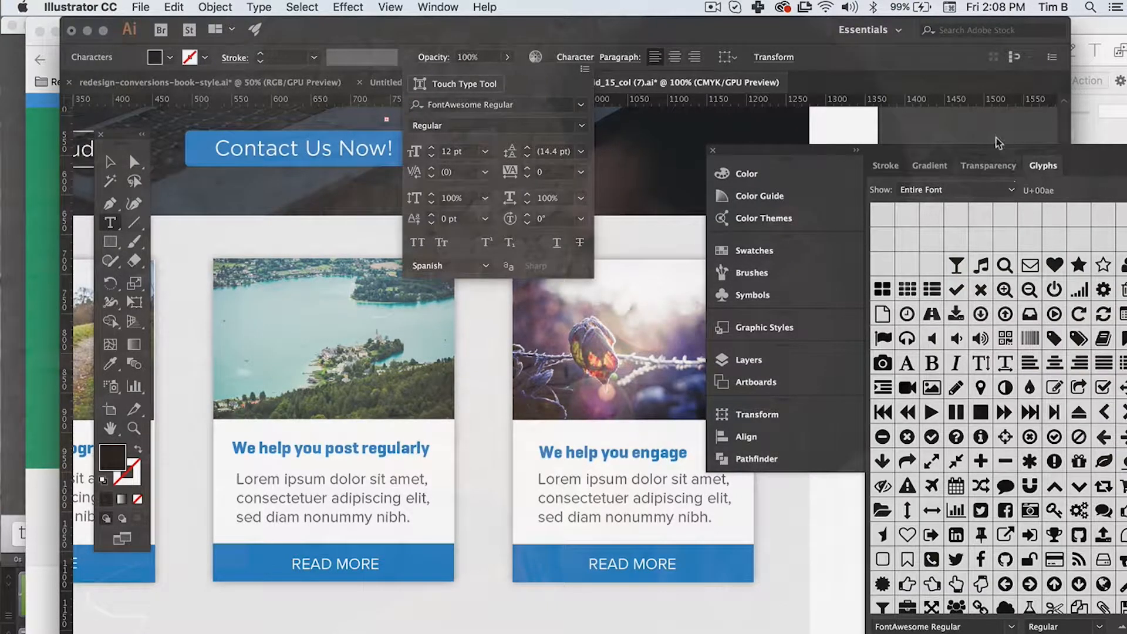
Step: Reposition and enlarge the Glyphs panel, and insert the thin right-pointing chevron glyph into the text box
{"action": "left_click_drag", "start_coordinate": [957, 155], "coordinate": [904, 60]}
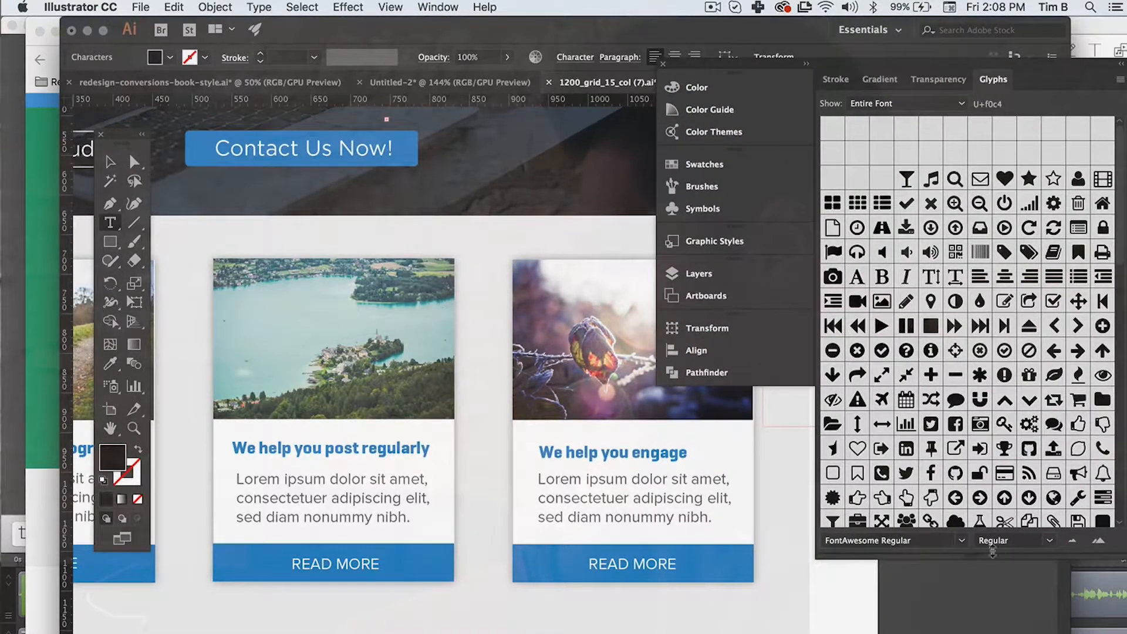
{"action": "left_click_drag", "start_coordinate": [977, 552], "coordinate": [977, 633]}
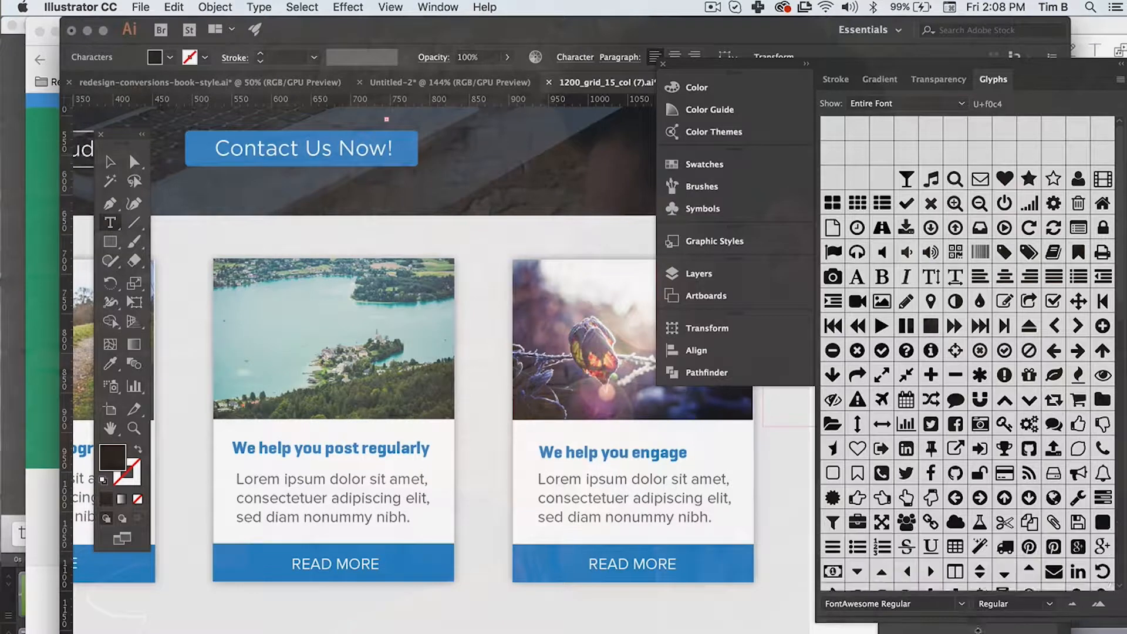
{"action": "scroll", "coordinate": [929, 486], "scroll_direction": "down", "scroll_amount": 5}
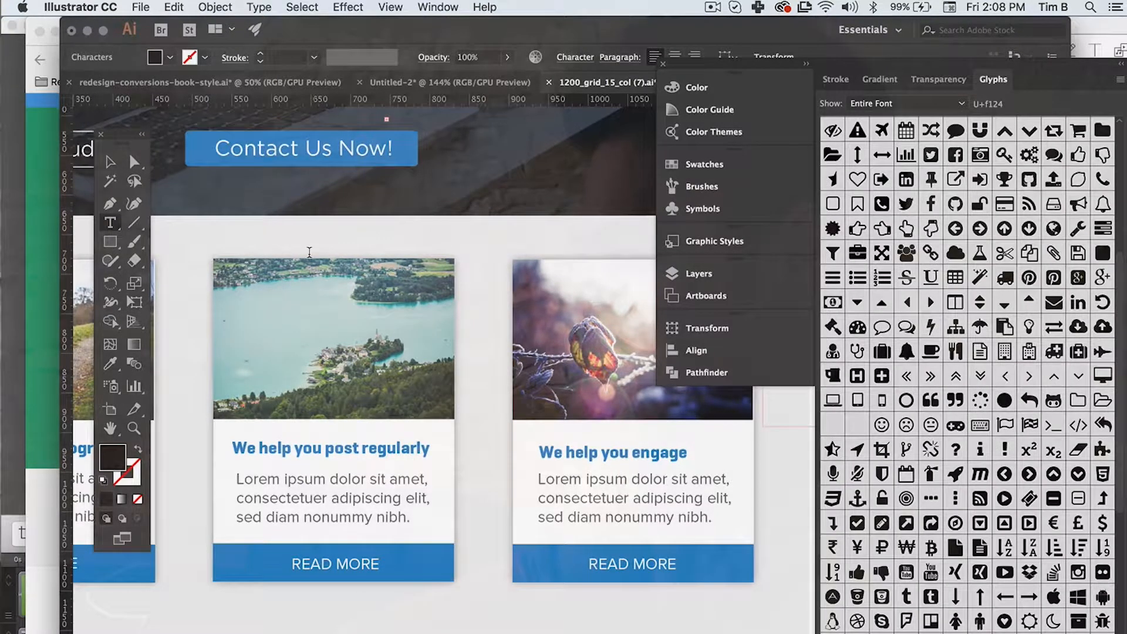
{"action": "scroll", "coordinate": [309, 252], "scroll_direction": "right", "scroll_amount": 5}
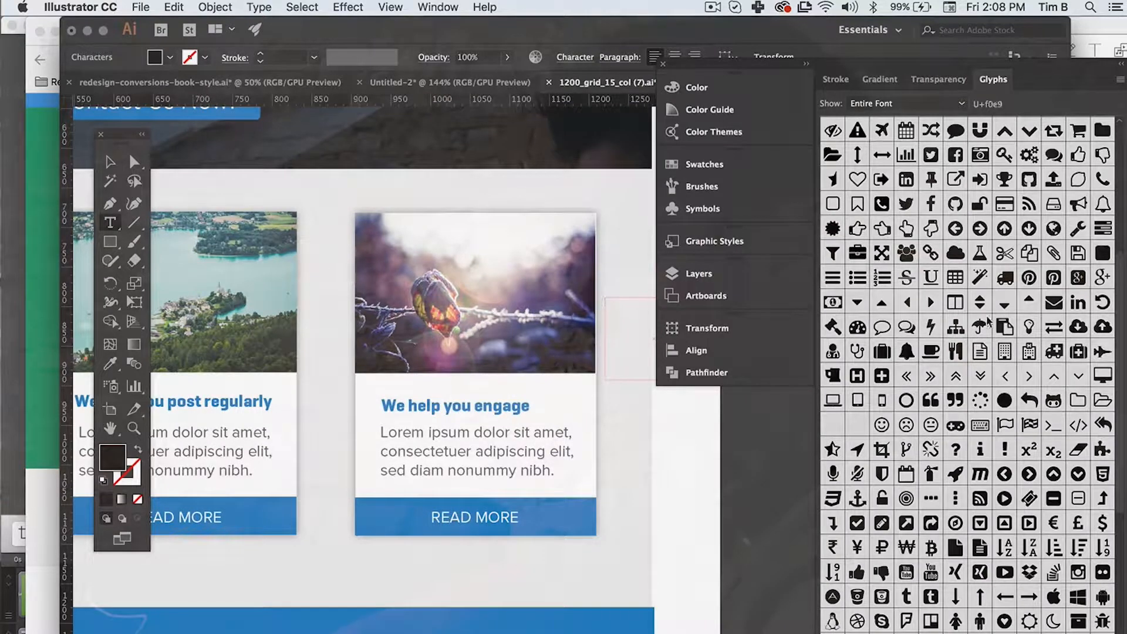
{"action": "double_click", "coordinate": [1028, 376]}
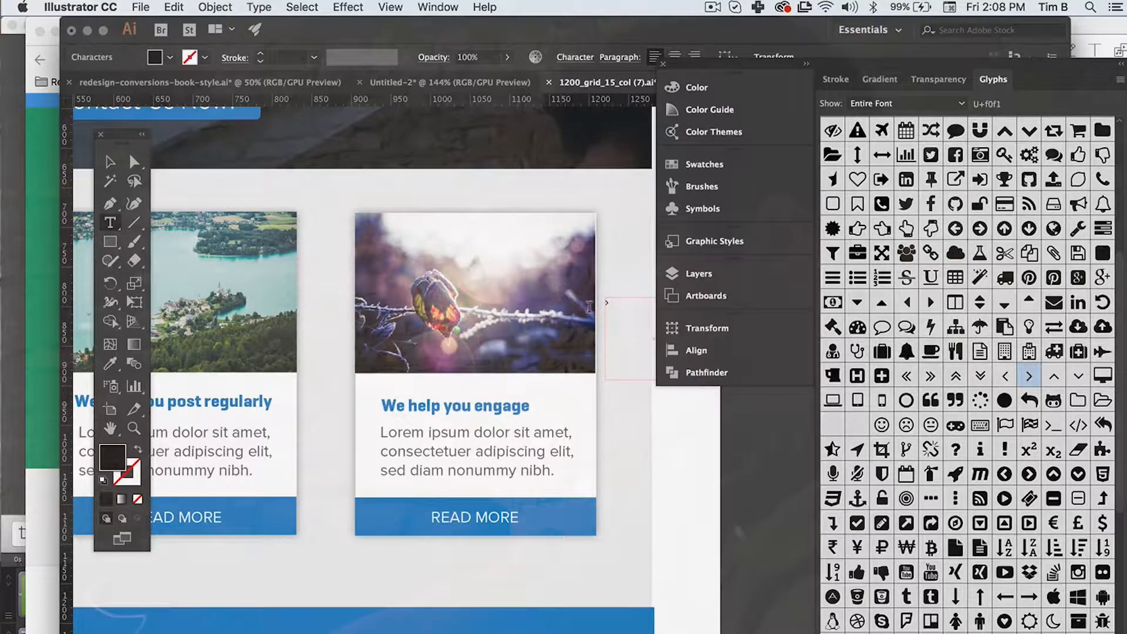
Step: Set the chevron's font size to 52 pt
{"action": "left_click", "coordinate": [570, 59]}
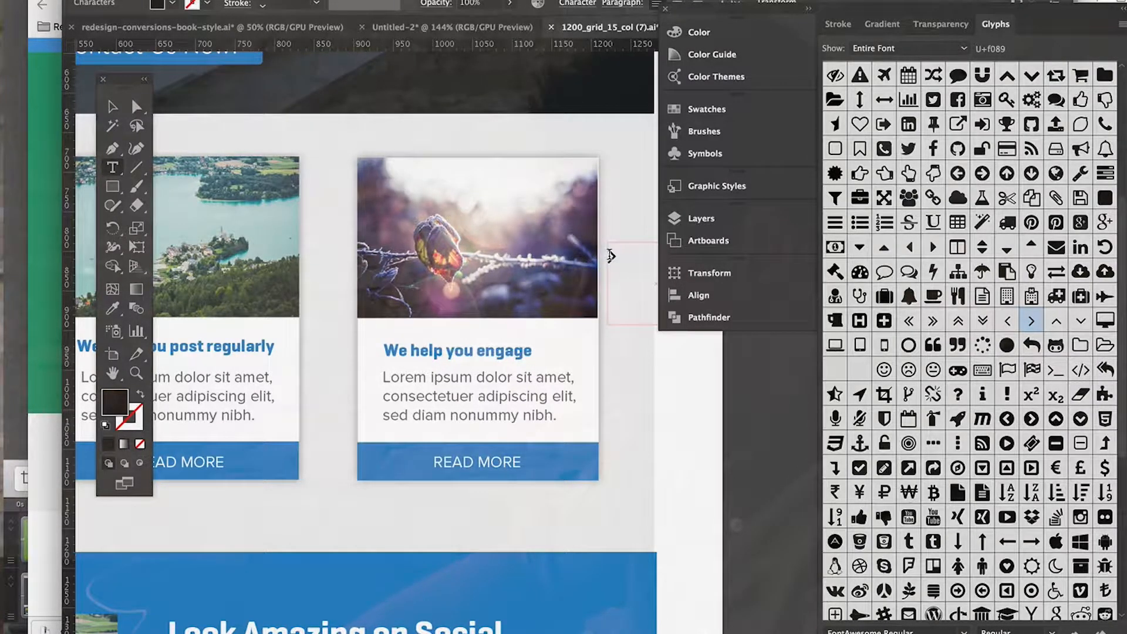
{"action": "left_click", "coordinate": [578, 4]}
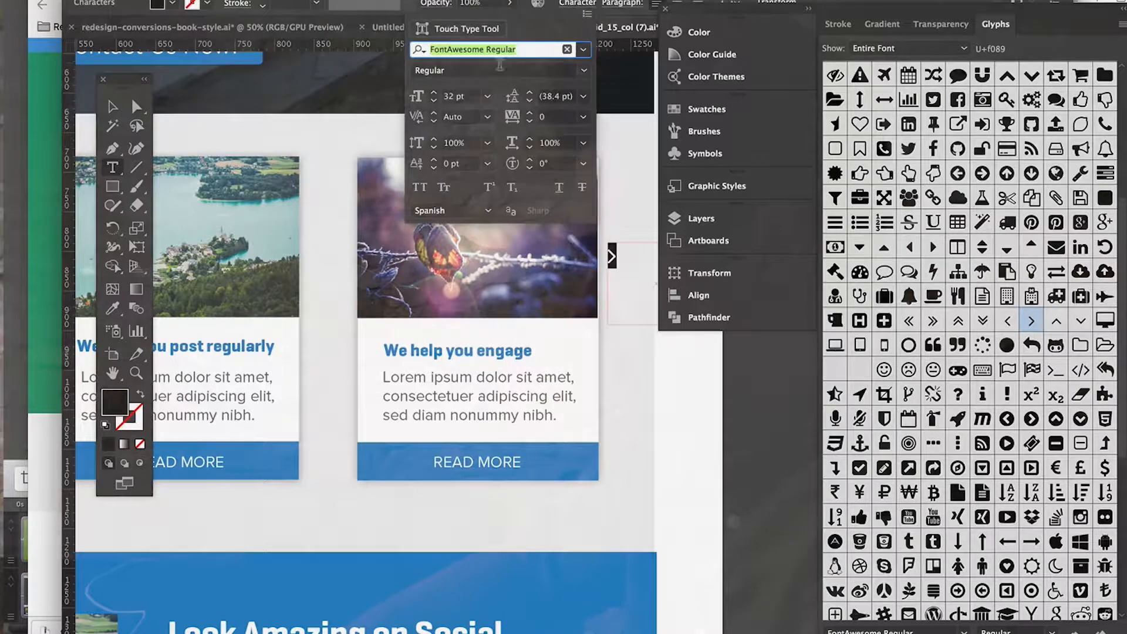
{"action": "double_click", "coordinate": [449, 97]}
{"action": "type", "text": "52"}
{"action": "key", "text": "Return"}
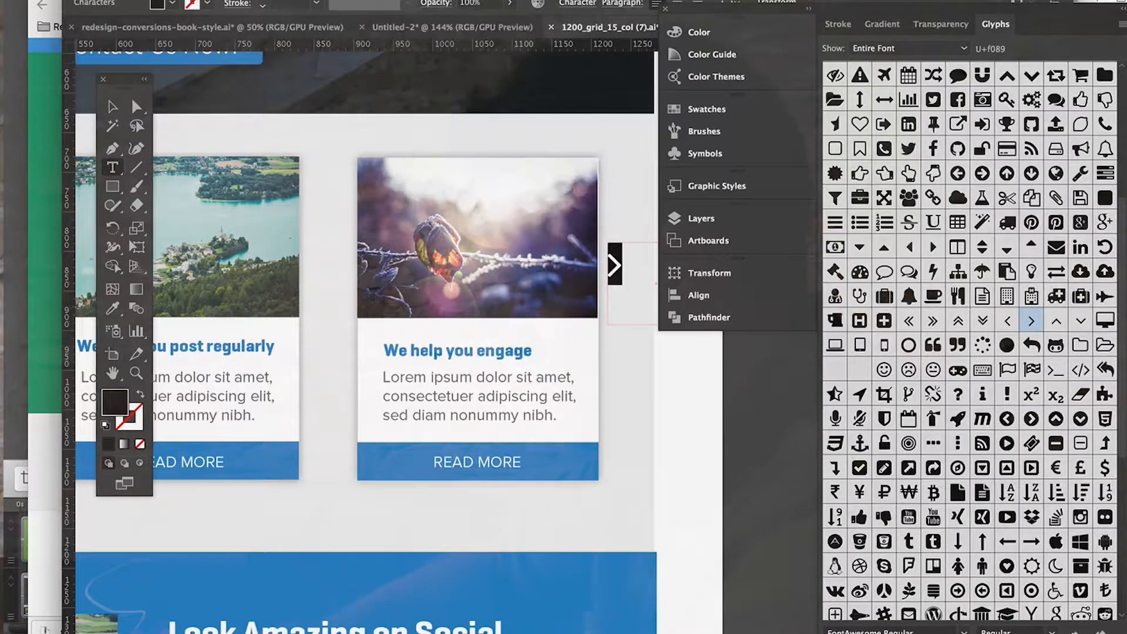
Step: Shrink the chevron's text frame and move it down to about mid-height beside the third card
{"action": "left_click", "coordinate": [112, 107]}
{"action": "scroll", "coordinate": [459, 382], "scroll_direction": "right", "scroll_amount": 5}
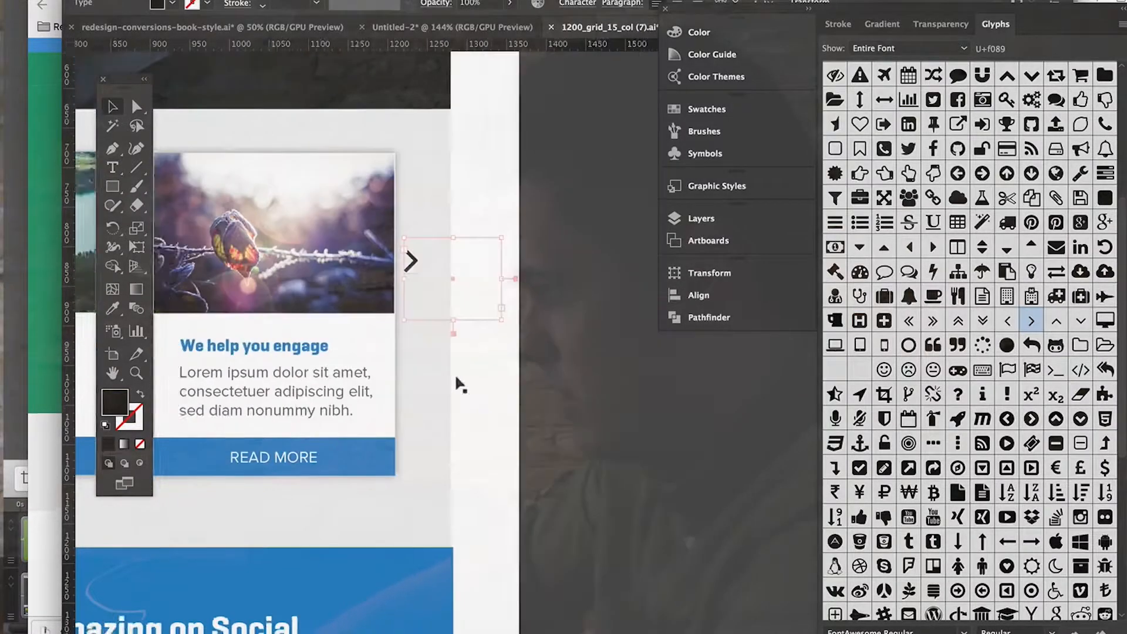
{"action": "left_click_drag", "start_coordinate": [470, 321], "coordinate": [426, 297]}
{"action": "left_click_drag", "start_coordinate": [381, 264], "coordinate": [394, 320]}
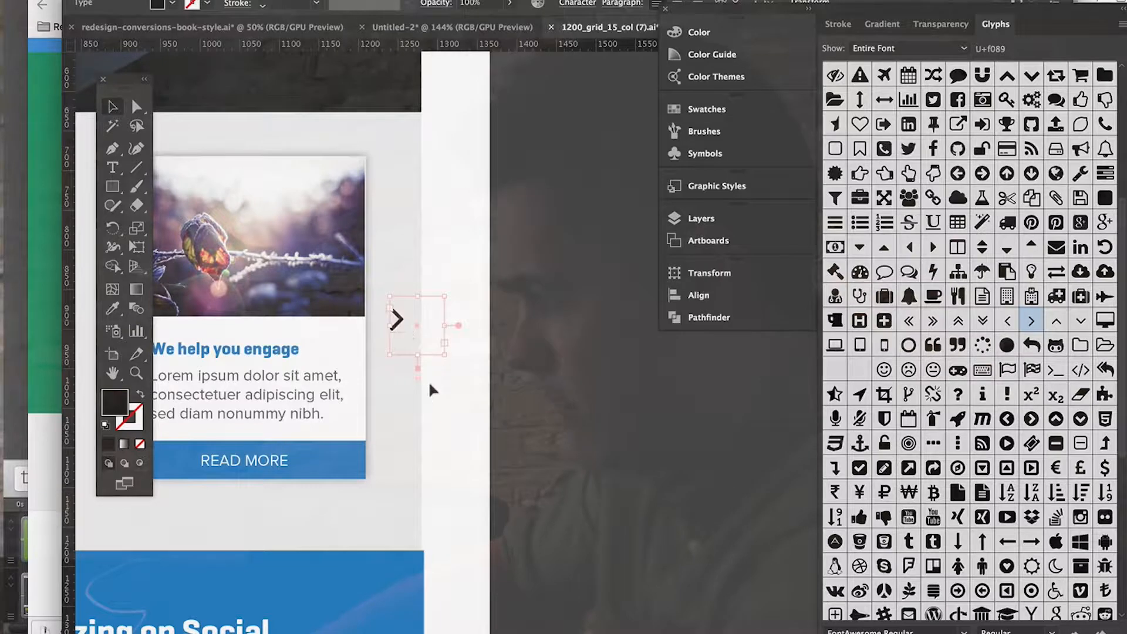
Step: Select all parts of the "We help you engage" card and nudge them left, closer to the middle card
{"action": "scroll", "coordinate": [430, 385], "scroll_direction": "left", "scroll_amount": 8}
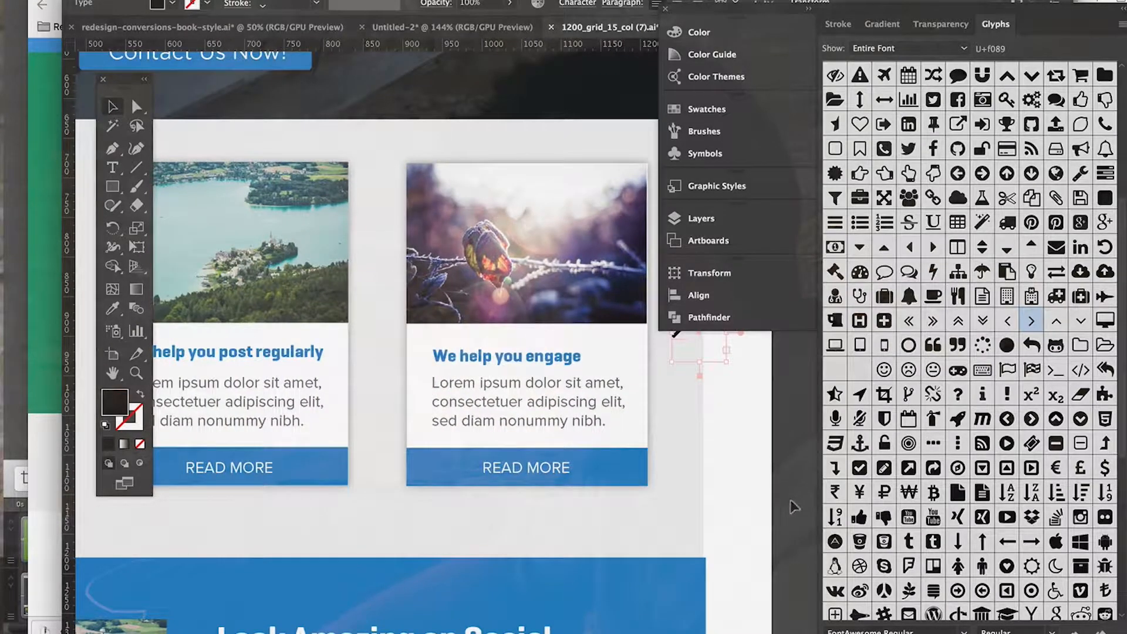
{"action": "scroll", "coordinate": [564, 452], "scroll_direction": "down", "scroll_amount": 4}
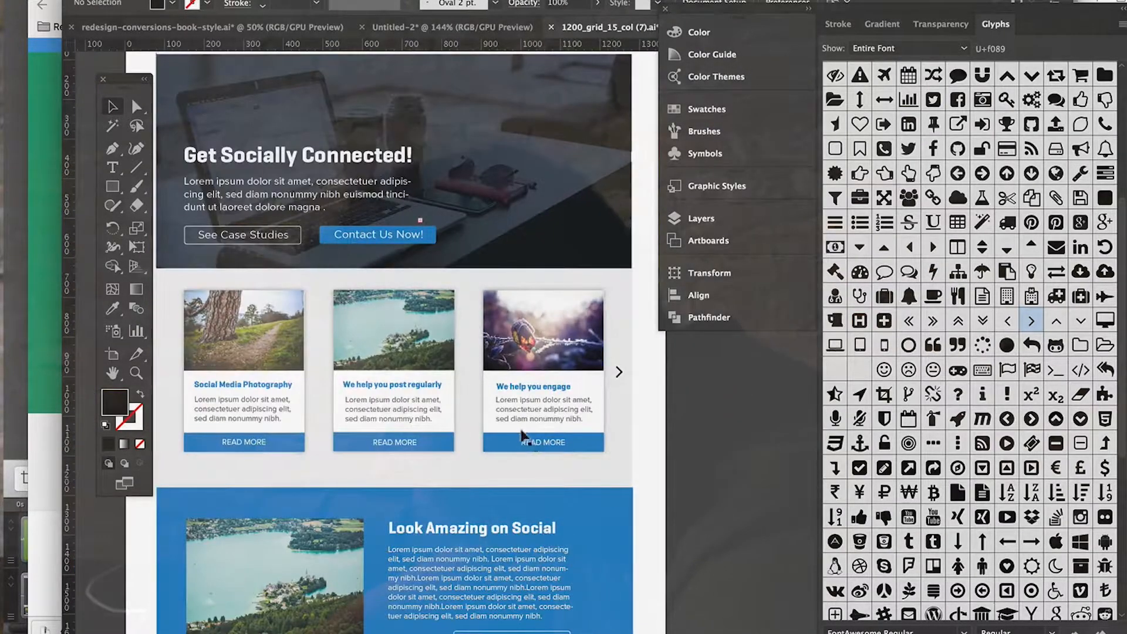
{"action": "left_click", "coordinate": [522, 435]}
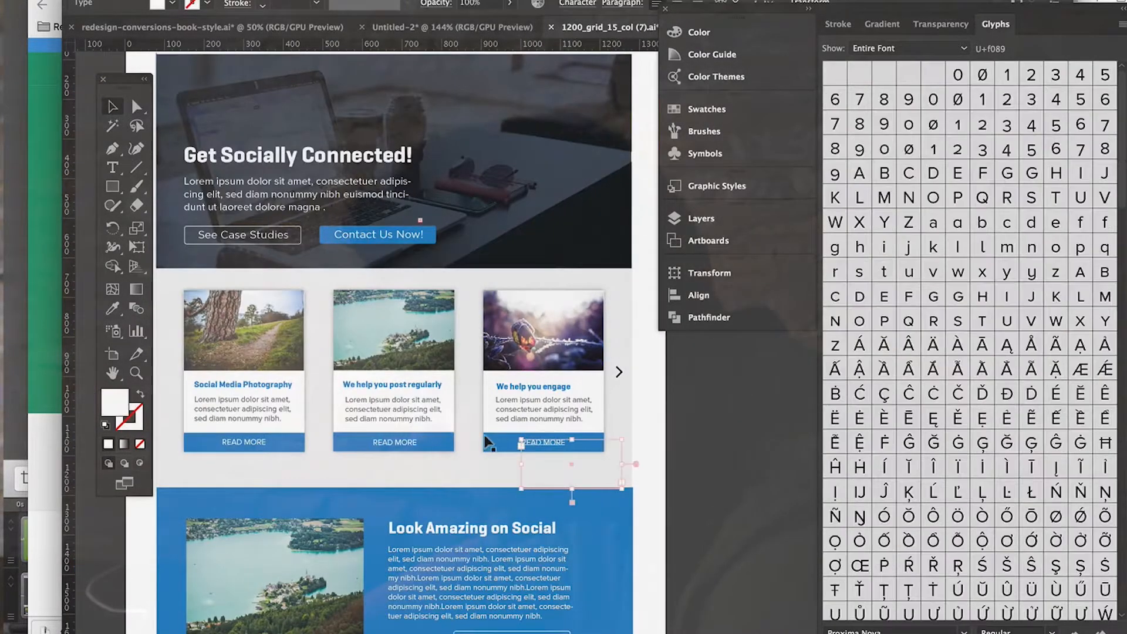
{"action": "left_click", "coordinate": [512, 414], "text": "shift"}
{"action": "left_click", "coordinate": [508, 385], "text": "shift"}
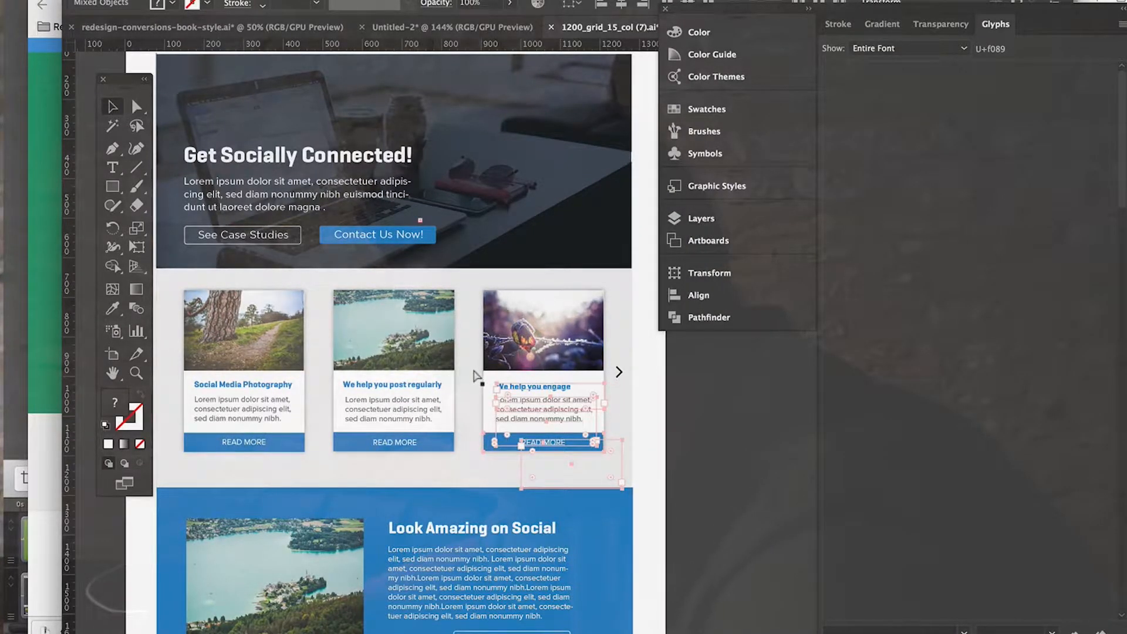
{"action": "key", "text": "ctrl+="}
{"action": "left_click", "coordinate": [489, 376], "text": "shift"}
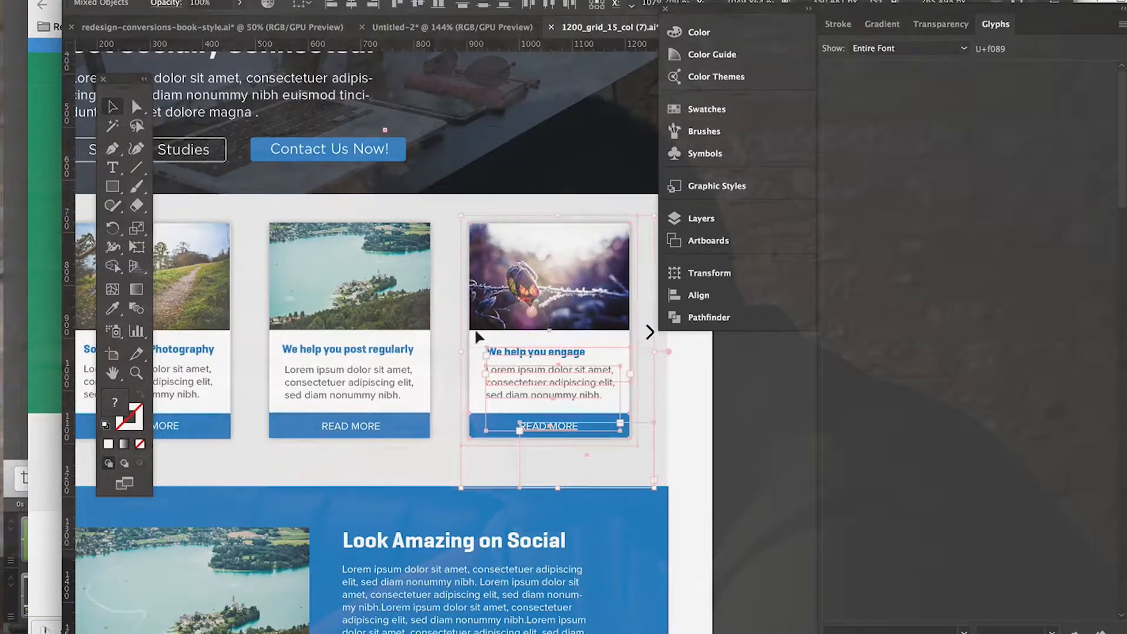
{"action": "key", "text": "Left"}
{"action": "key", "text": "Left"}
{"action": "key", "text": "Left"}
{"action": "key", "text": "Left"}
{"action": "key", "text": "Left"}
{"action": "key", "text": "Left"}
{"action": "key", "text": "Left"}
{"action": "key", "text": "Left"}
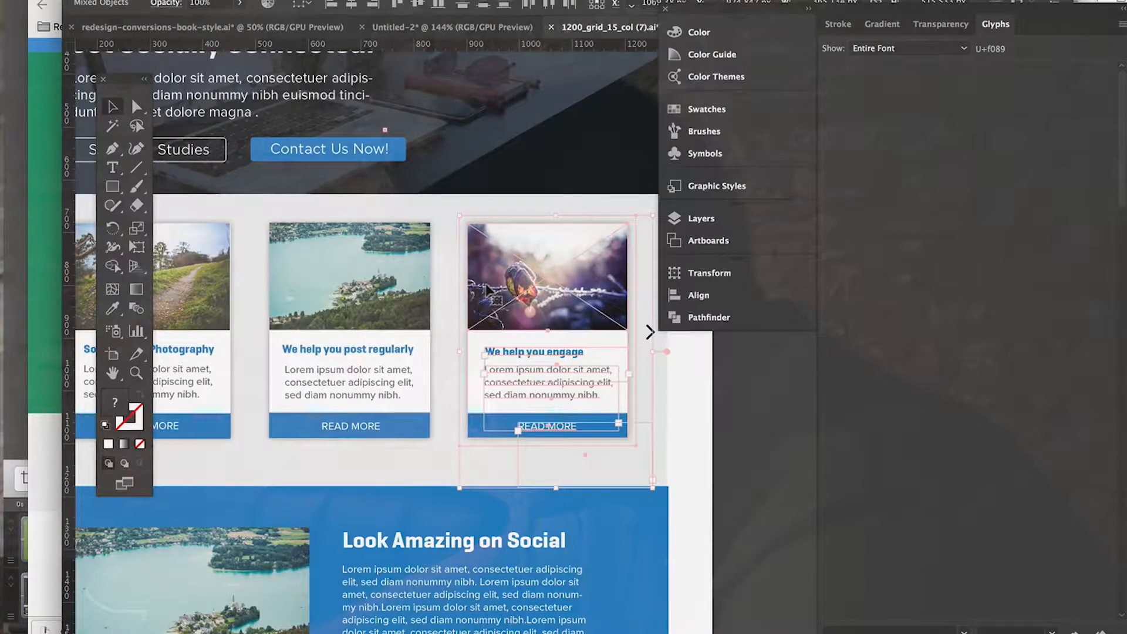
{"action": "key", "text": "Left"}
{"action": "key", "text": "Left"}
{"action": "key", "text": "Left"}
{"action": "key", "text": "Left"}
{"action": "key", "text": "Left"}
{"action": "key", "text": "Left"}
{"action": "key", "text": "Left"}
{"action": "key", "text": "Left"}
{"action": "key", "text": "Left"}
{"action": "key", "text": "Left"}
{"action": "key", "text": "Left"}
{"action": "key", "text": "Left"}
{"action": "key", "text": "Left"}
{"action": "key", "text": "Left"}
{"action": "key", "text": "Left"}
{"action": "key", "text": "Left"}
{"action": "key", "text": "Left"}
{"action": "key", "text": "Left"}
{"action": "key", "text": "Left"}
{"action": "key", "text": "Left"}
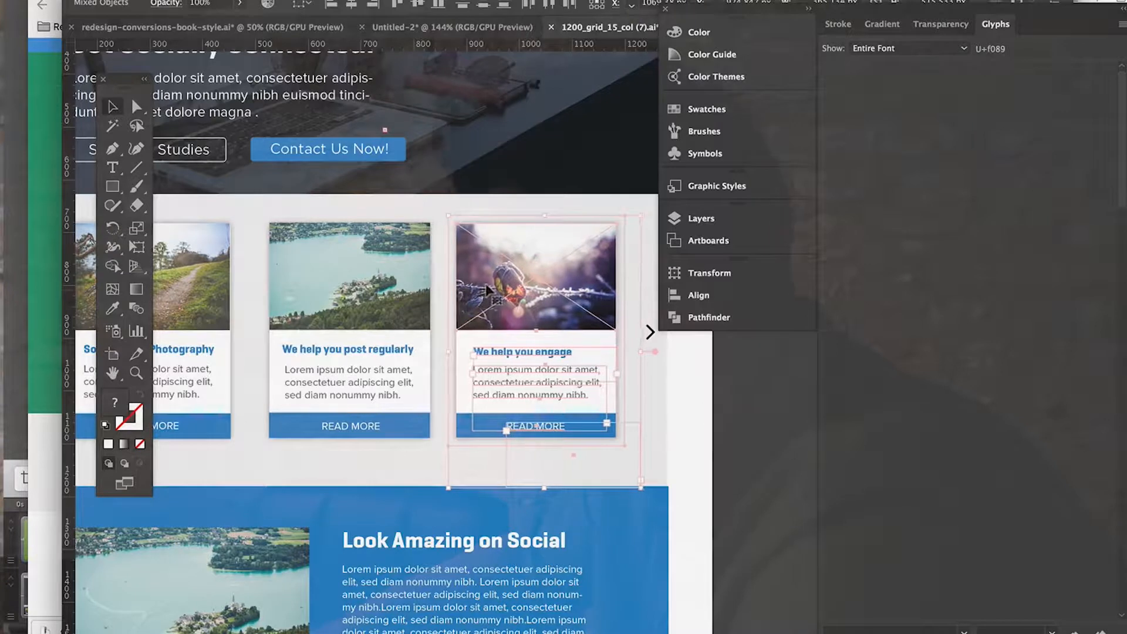
{"action": "key", "text": "Left"}
{"action": "key", "text": "Left"}
{"action": "key", "text": "Left"}
{"action": "key", "text": "Left"}
{"action": "key", "text": "Left"}
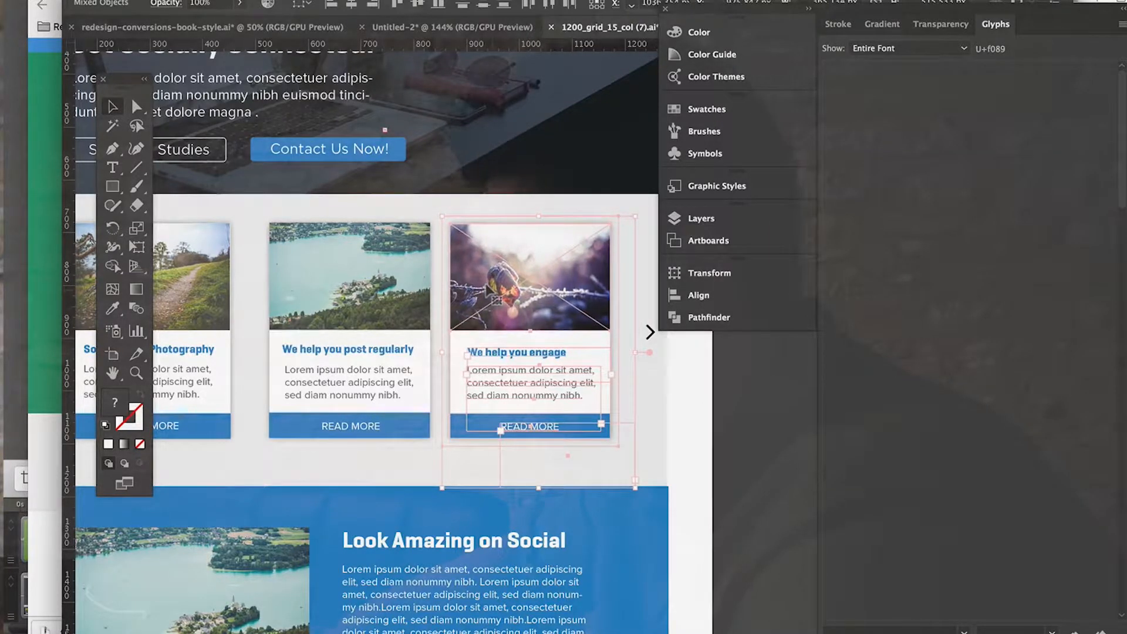
Step: Select all parts of the "Social Media Photography" card and move them right, matching the gap between the other two cards
{"action": "scroll", "coordinate": [487, 287], "scroll_direction": "left", "scroll_amount": 6}
{"action": "scroll", "coordinate": [487, 288], "scroll_direction": "up", "scroll_amount": 1}
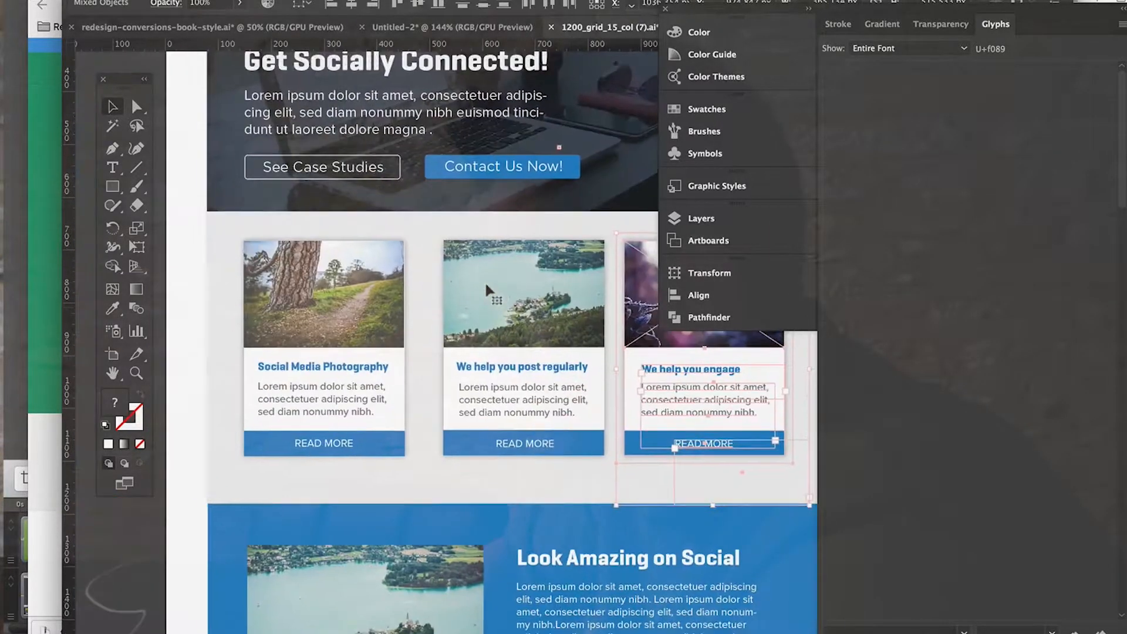
{"action": "left_click", "coordinate": [324, 440]}
{"action": "left_click", "coordinate": [260, 435], "text": "shift"}
{"action": "left_click", "coordinate": [269, 390], "text": "shift"}
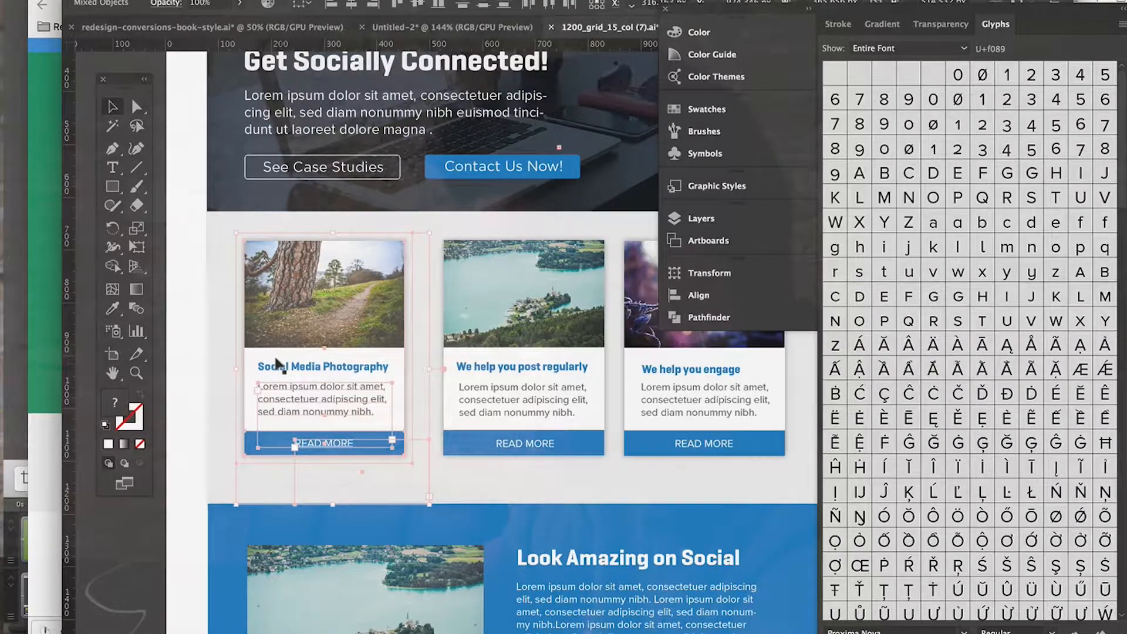
{"action": "left_click", "coordinate": [273, 366], "text": "shift"}
{"action": "left_click", "coordinate": [277, 326], "text": "shift"}
{"action": "left_click_drag", "start_coordinate": [300, 321], "coordinate": [310, 318]}
Step: Move the chevron slightly left, closer to the third card, and keep it selected
{"action": "scroll", "coordinate": [309, 317], "scroll_direction": "down", "scroll_amount": 1}
{"action": "scroll", "coordinate": [309, 316], "scroll_direction": "right", "scroll_amount": 3}
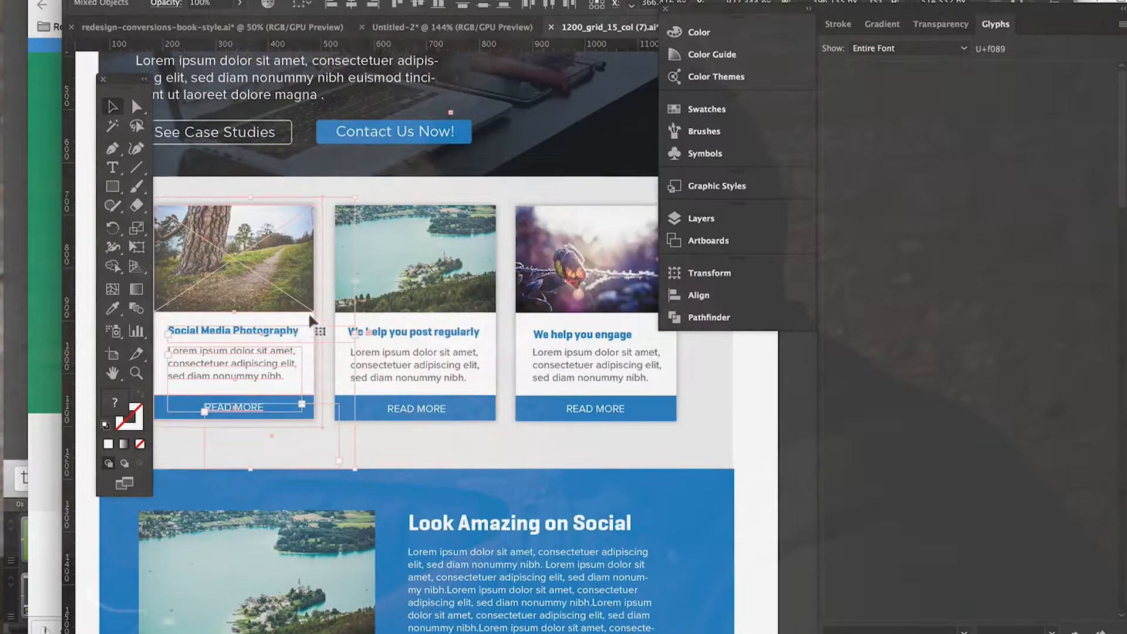
{"action": "scroll", "coordinate": [587, 449], "scroll_direction": "right", "scroll_amount": 5}
{"action": "left_click", "coordinate": [606, 450]}
{"action": "left_click", "coordinate": [493, 311]}
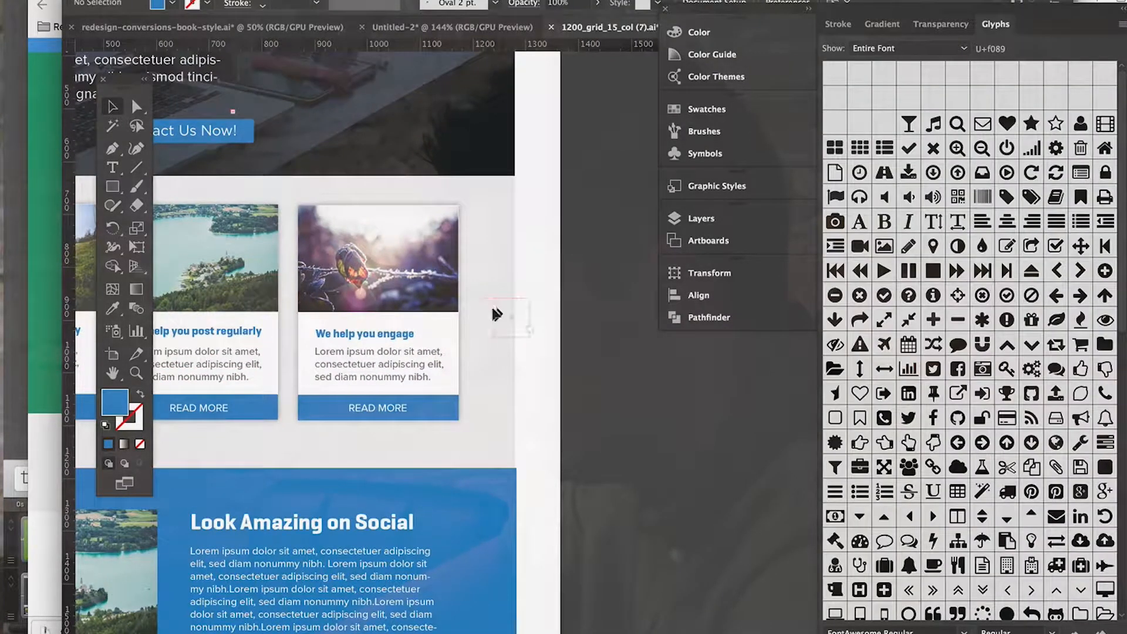
{"action": "left_click", "coordinate": [483, 315]}
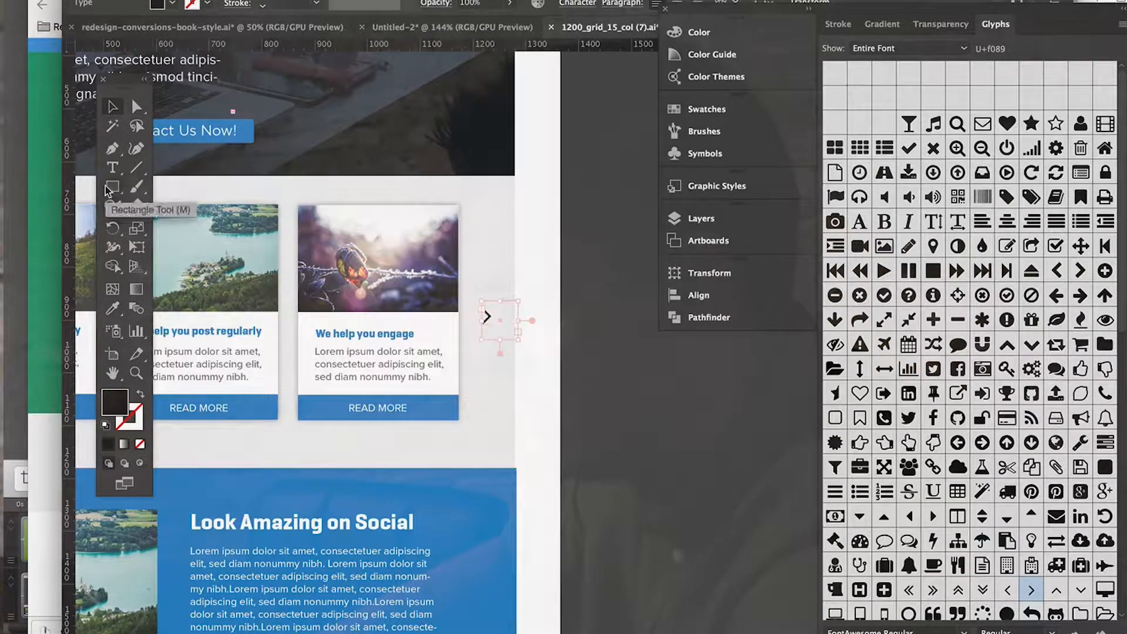
Step: Recolour the chevron with the blue sampled from the third card's READ MORE bar, and deselect it
{"action": "left_click", "coordinate": [113, 310]}
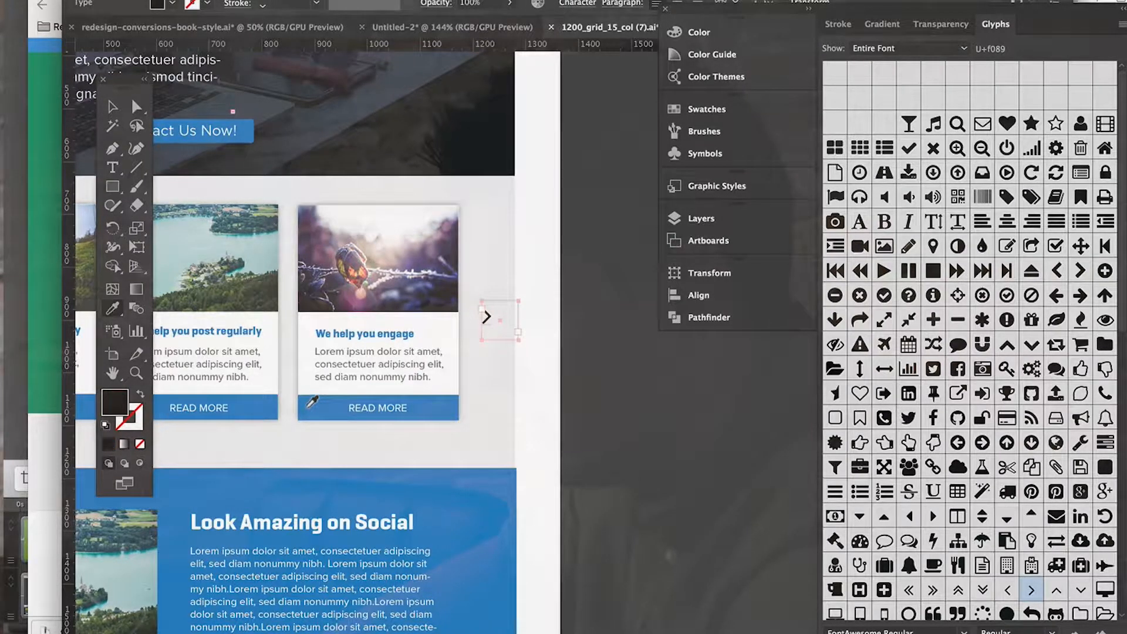
{"action": "left_click", "coordinate": [308, 406]}
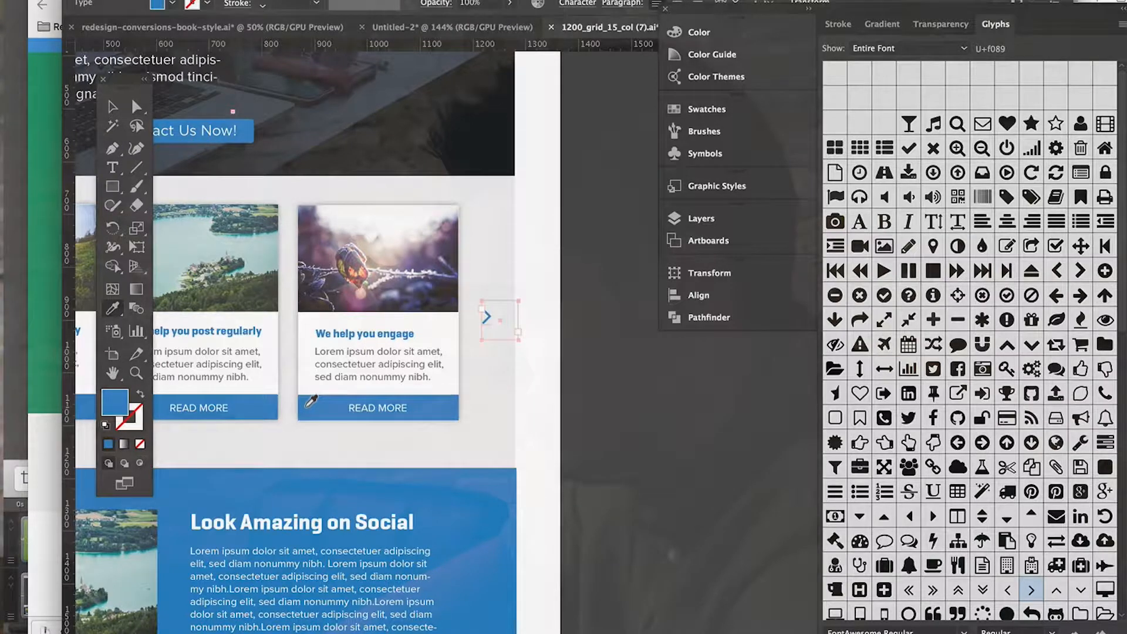
{"action": "key", "text": "v"}
{"action": "left_click", "coordinate": [662, 427]}
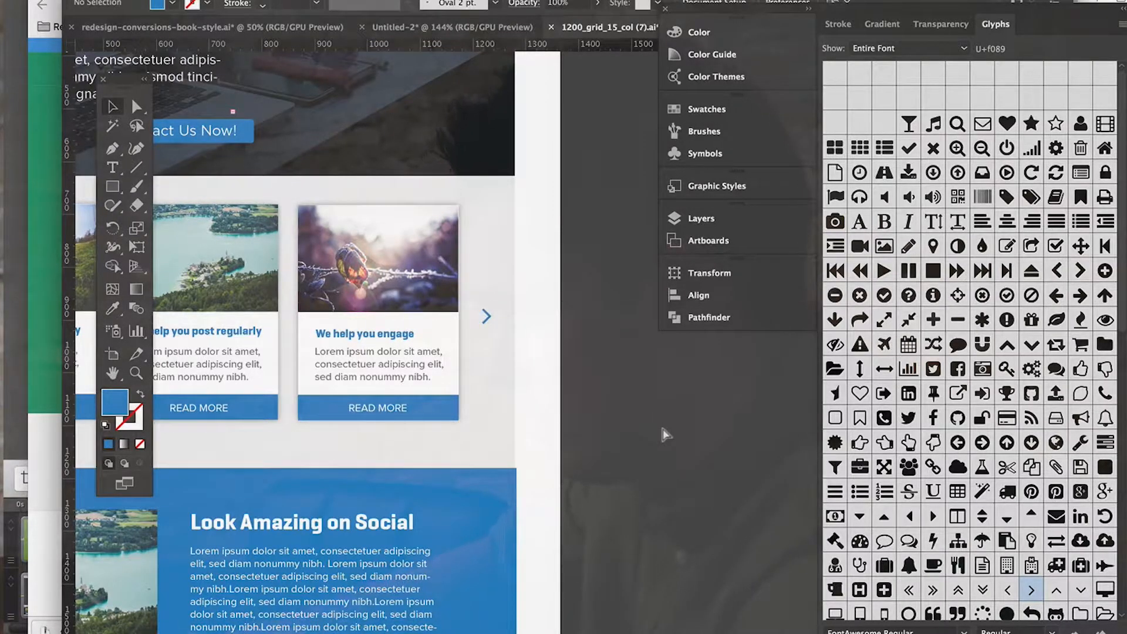
Step: Draw a circle with the Ellipse tool around the blue chevron beside the "We help you engage" card
{"action": "key", "text": "super+plus"}
{"action": "key", "text": "super+plus"}
{"action": "scroll", "coordinate": [662, 430], "scroll_direction": "left", "scroll_amount": 5}
{"action": "scroll", "coordinate": [662, 429], "scroll_direction": "up", "scroll_amount": 6}
{"action": "scroll", "coordinate": [661, 425], "scroll_direction": "down", "scroll_amount": 3}
{"action": "scroll", "coordinate": [661, 425], "scroll_direction": "right", "scroll_amount": 2}
{"action": "left_click", "coordinate": [117, 192]}
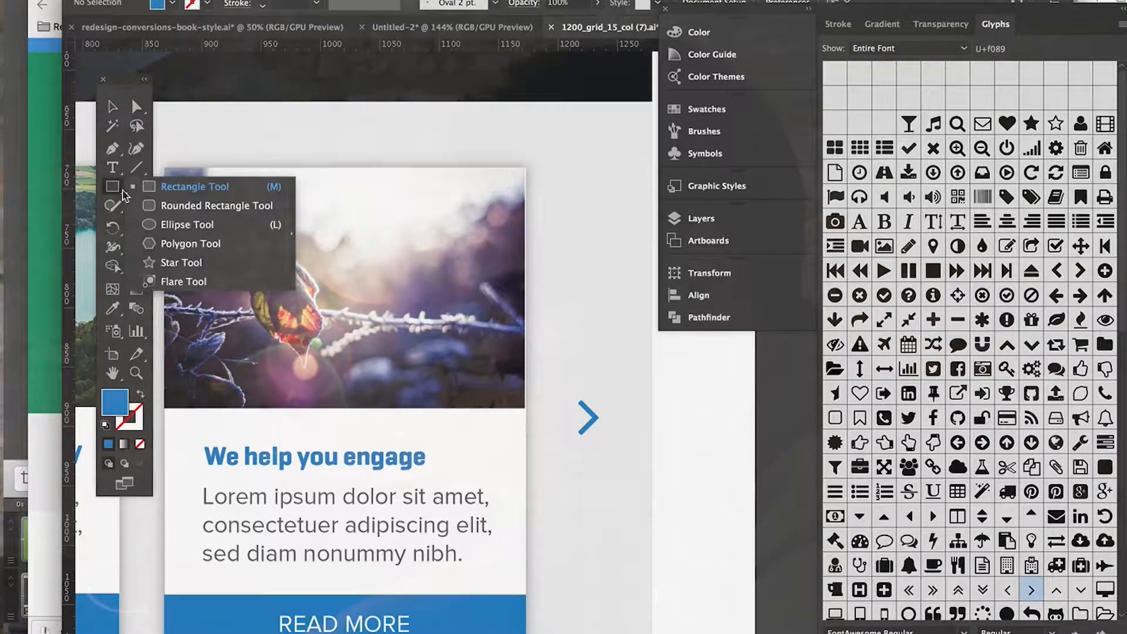
{"action": "left_click", "coordinate": [174, 226]}
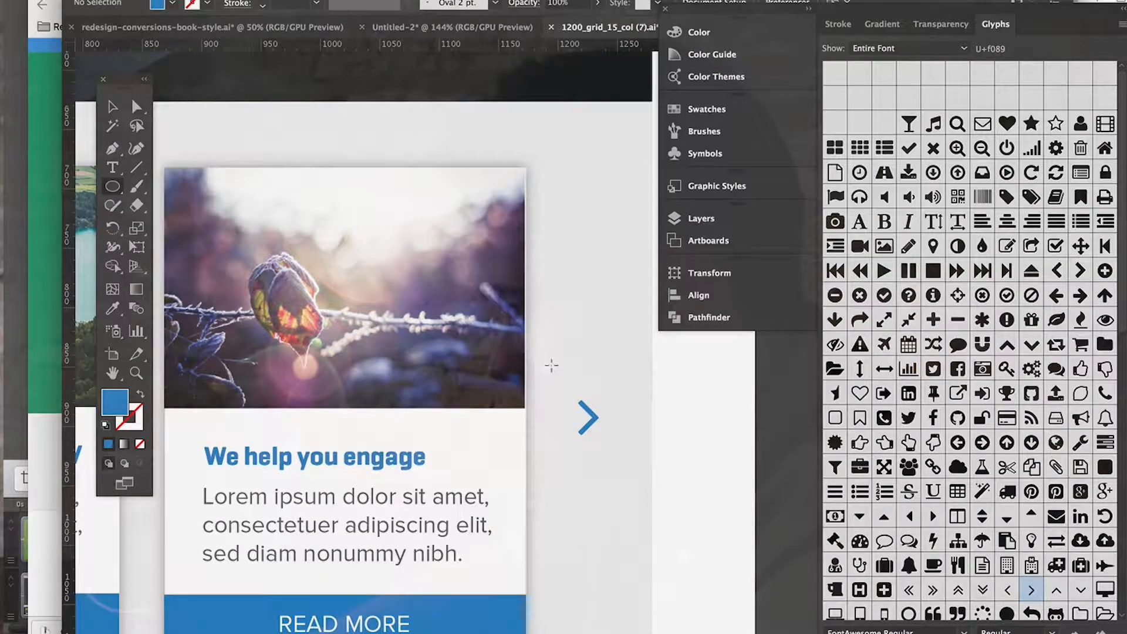
{"action": "left_click_drag", "start_coordinate": [624, 425], "coordinate": [624, 422]}
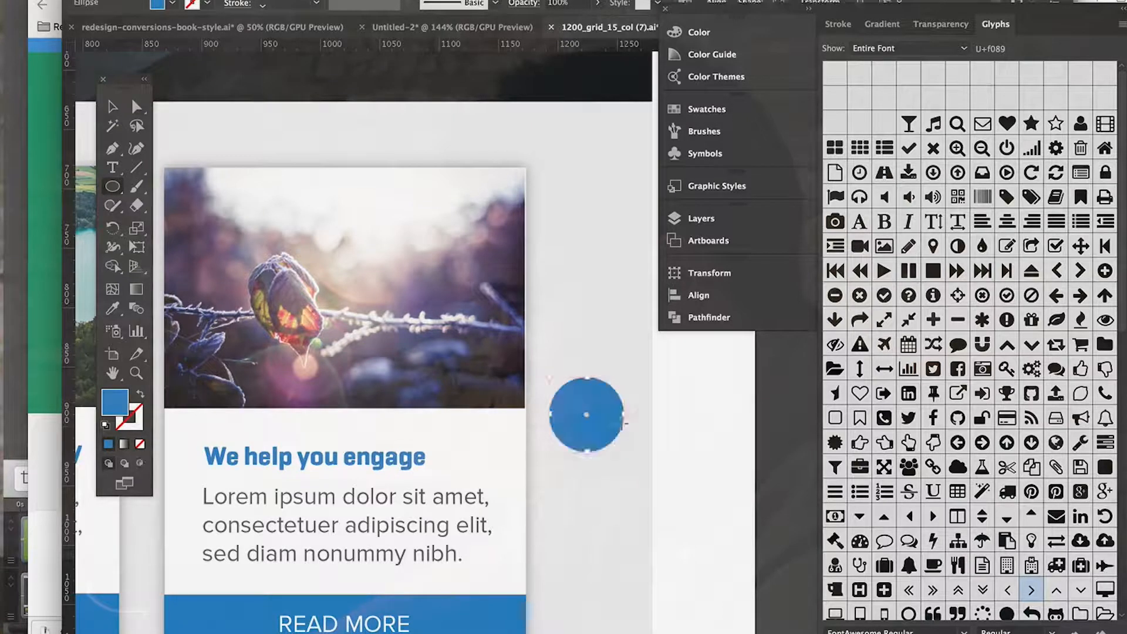
Step: Swap the circle's fill and stroke to leave a blue outline, and set its stroke weight to 3 pt
{"action": "left_click", "coordinate": [141, 399]}
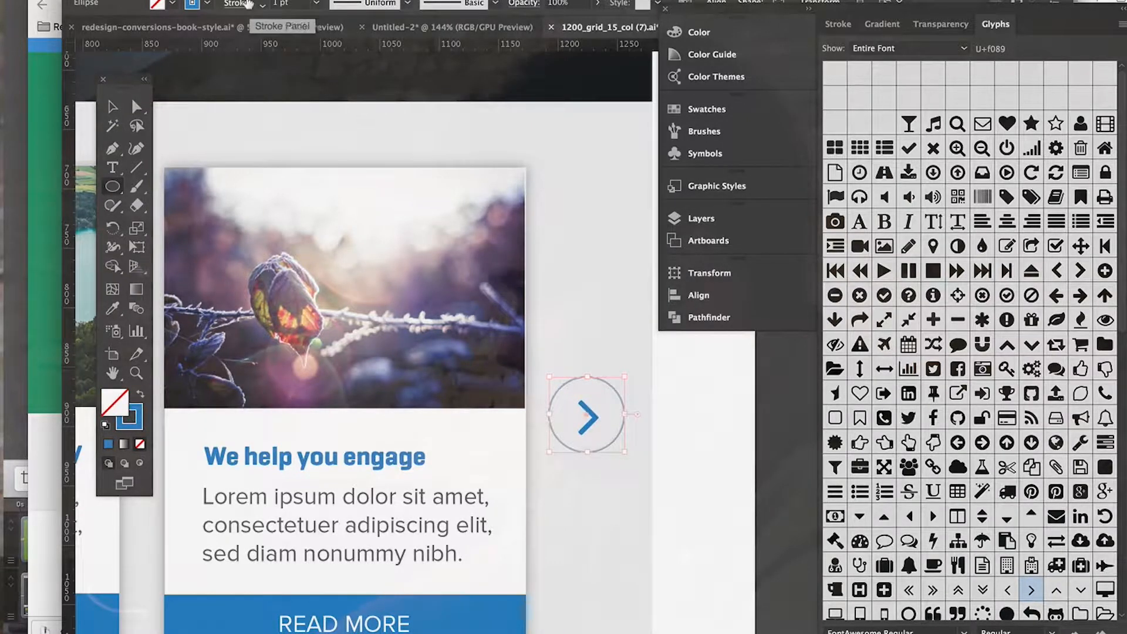
{"action": "type", "text": "2"}
{"action": "key", "text": "Return"}
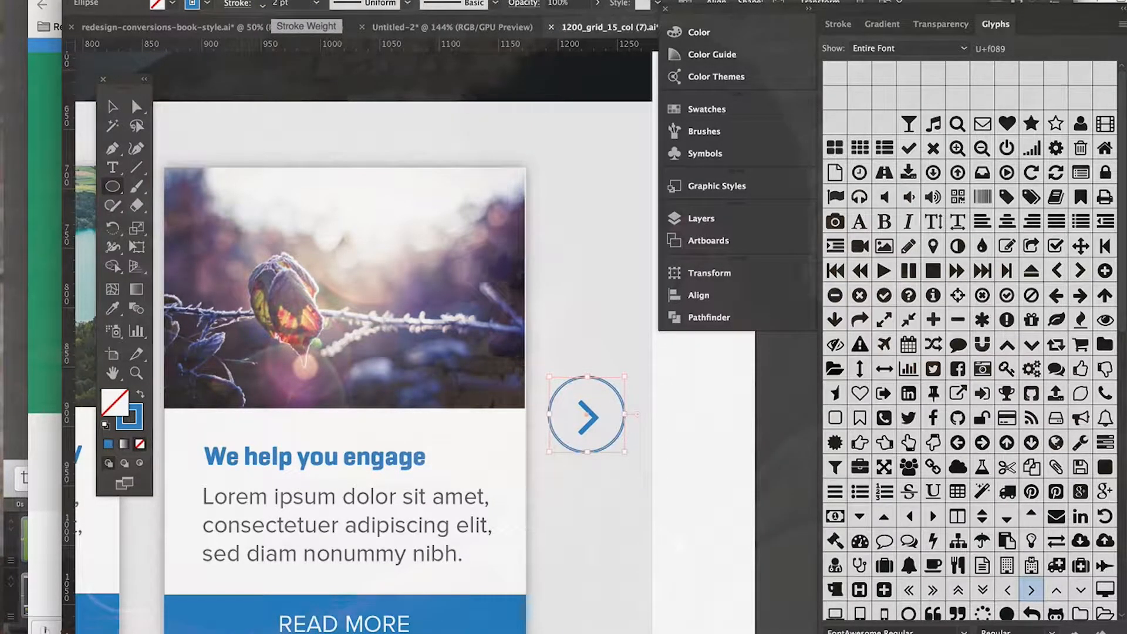
{"action": "double_click", "coordinate": [281, 3]}
{"action": "type", "text": "3"}
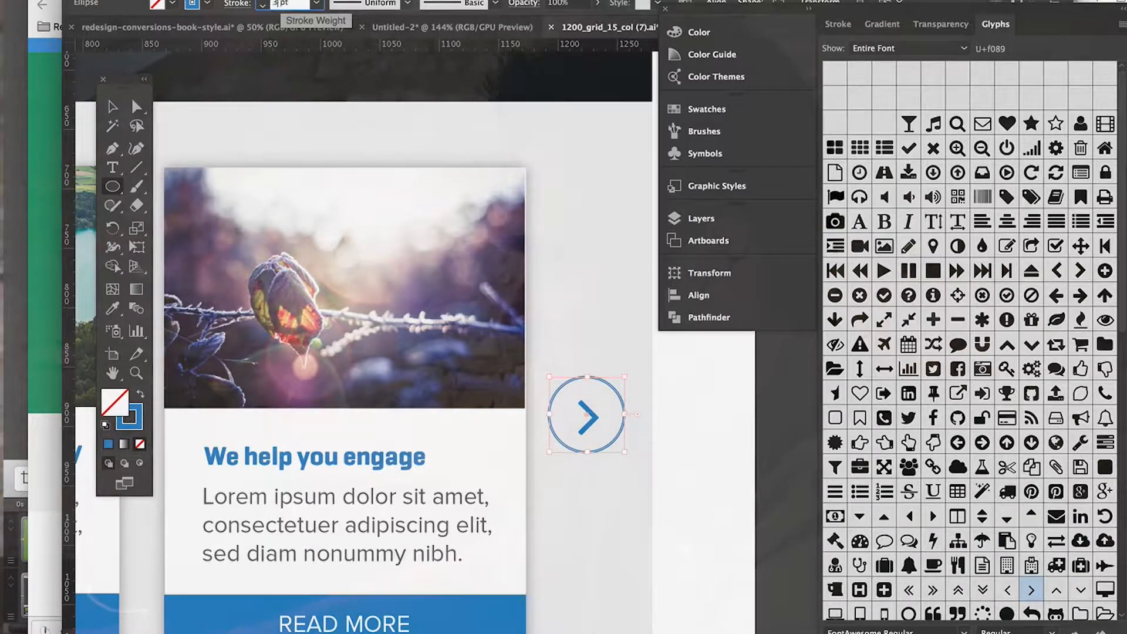
{"action": "key", "text": "Return"}
Step: Select the chevron, nudge it slightly up to centre it inside the circle, and deselect it
{"action": "left_click", "coordinate": [112, 109]}
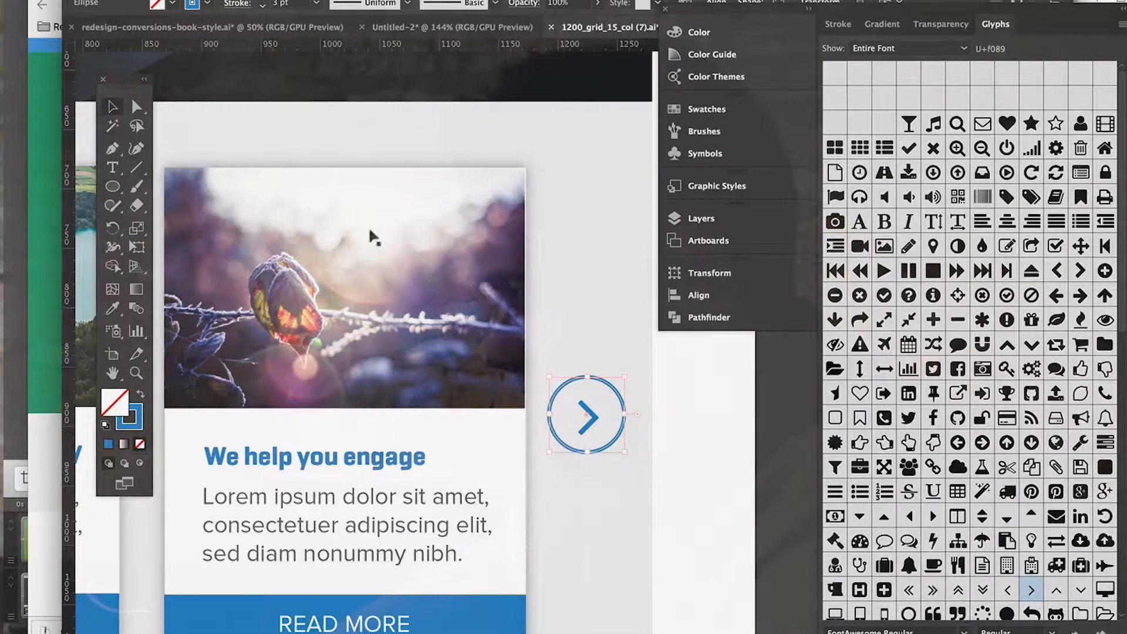
{"action": "left_click", "coordinate": [783, 479]}
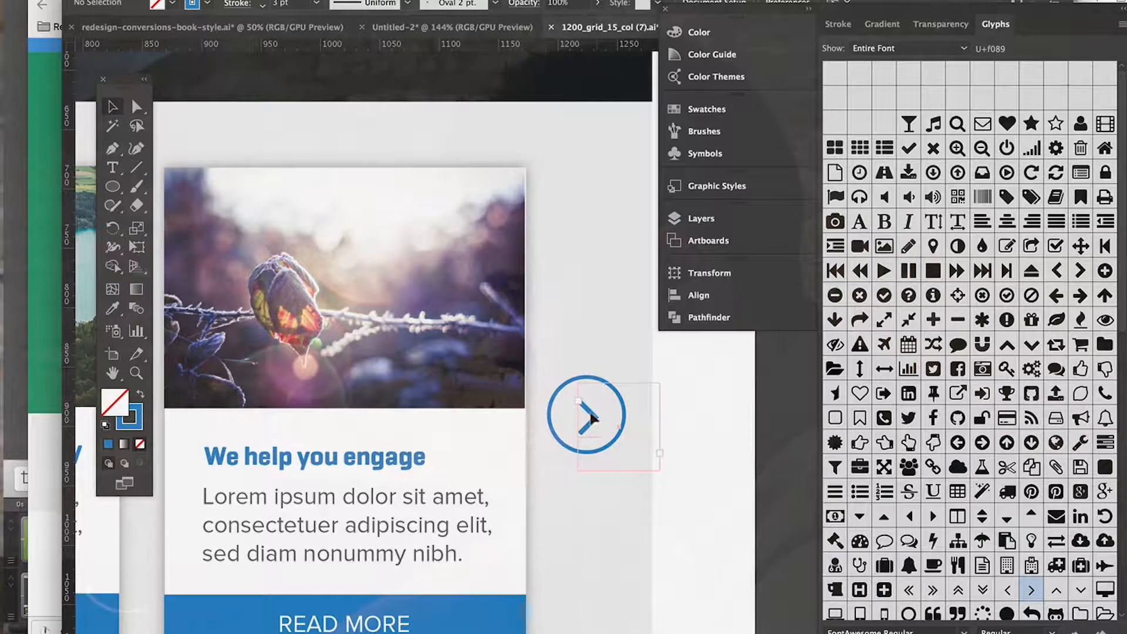
{"action": "key", "text": "shift+x"}
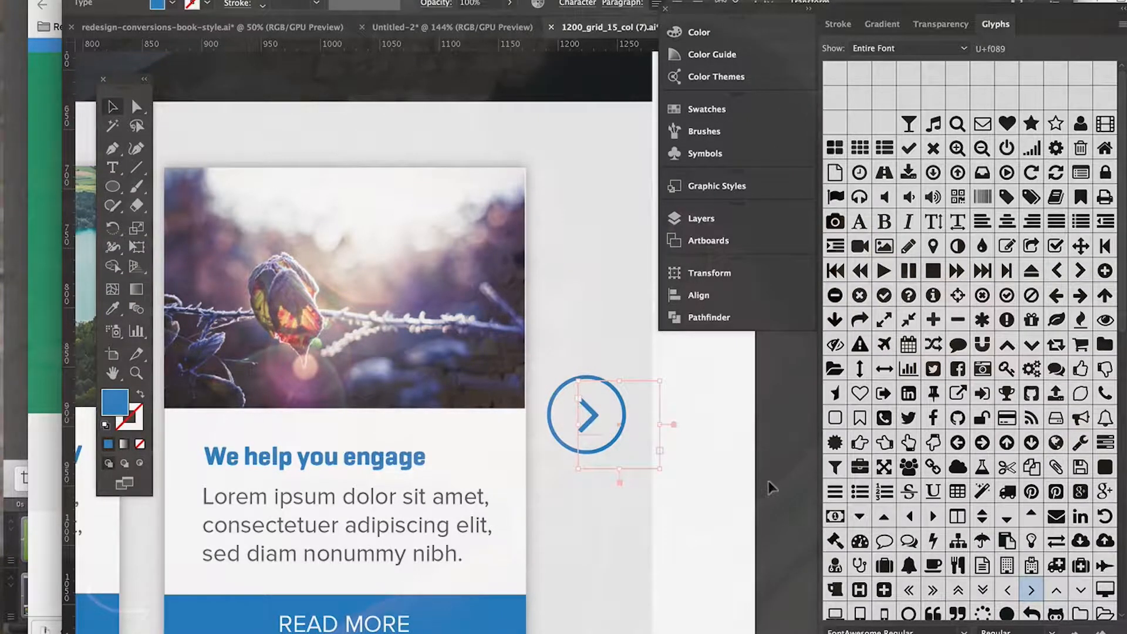
Step: Select the blue-outlined circle around the chevron and fill it with white
{"action": "key", "text": "super+minus"}
{"action": "scroll", "coordinate": [769, 483], "scroll_direction": "left", "scroll_amount": 4}
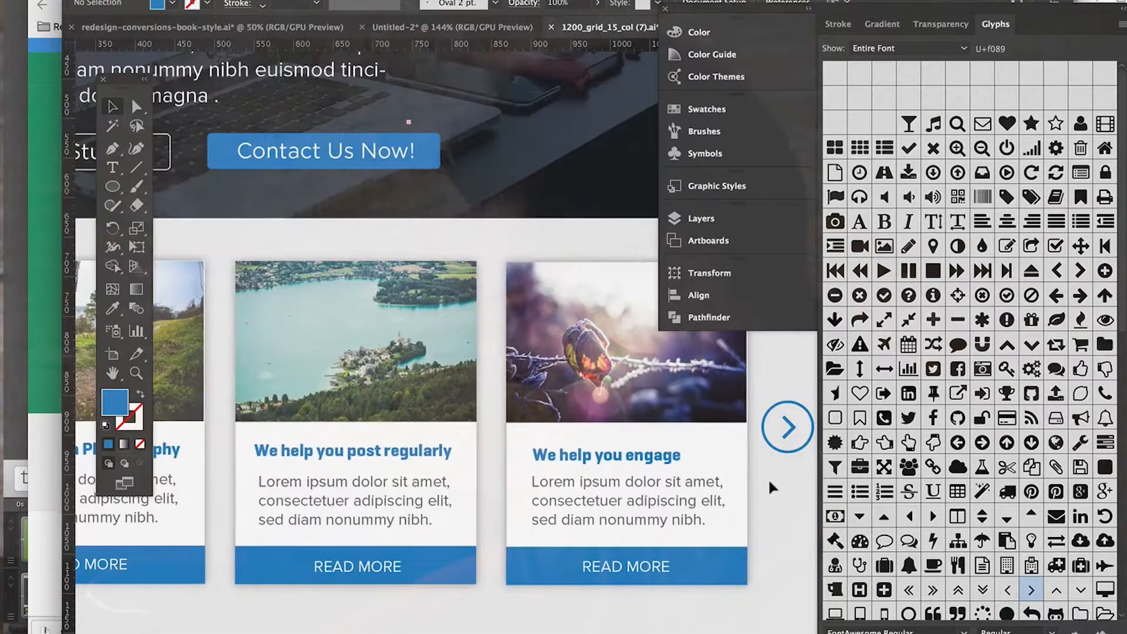
{"action": "scroll", "coordinate": [770, 482], "scroll_direction": "right", "scroll_amount": 2}
{"action": "scroll", "coordinate": [767, 478], "scroll_direction": "right", "scroll_amount": 2}
{"action": "left_click", "coordinate": [643, 405]}
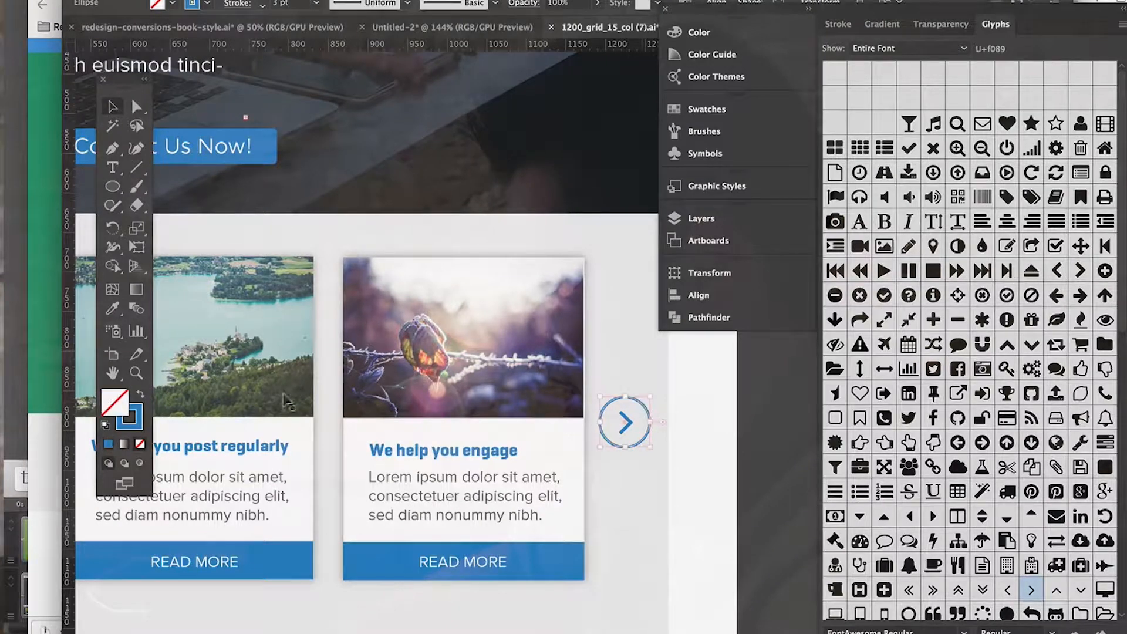
{"action": "double_click", "coordinate": [111, 413]}
{"action": "type", "text": "ffffff"}
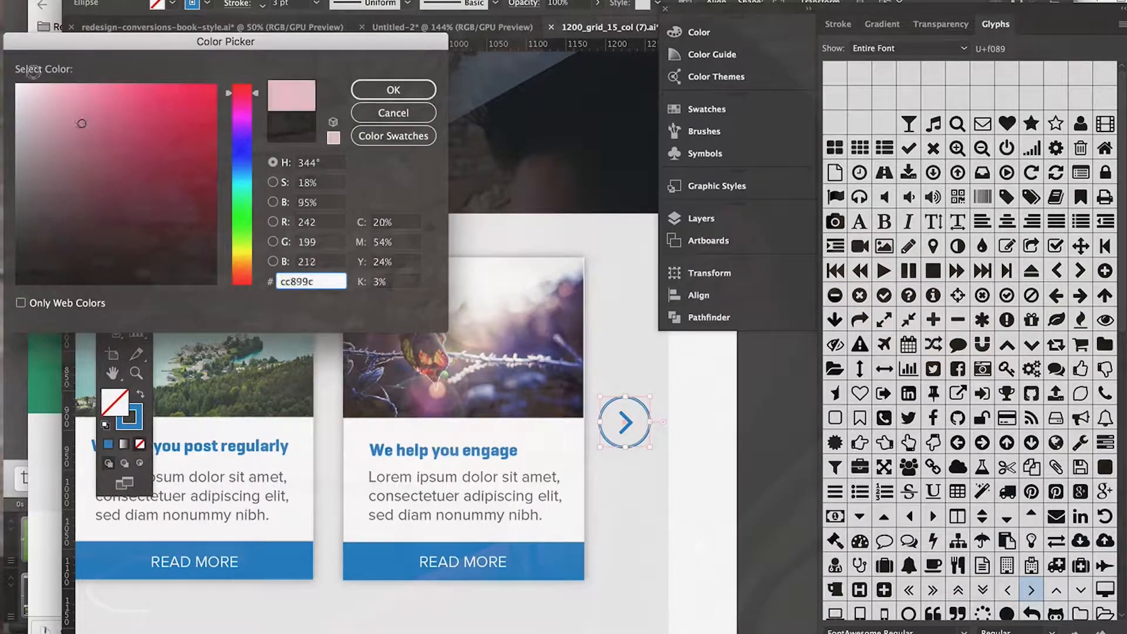
{"action": "left_click", "coordinate": [384, 93]}
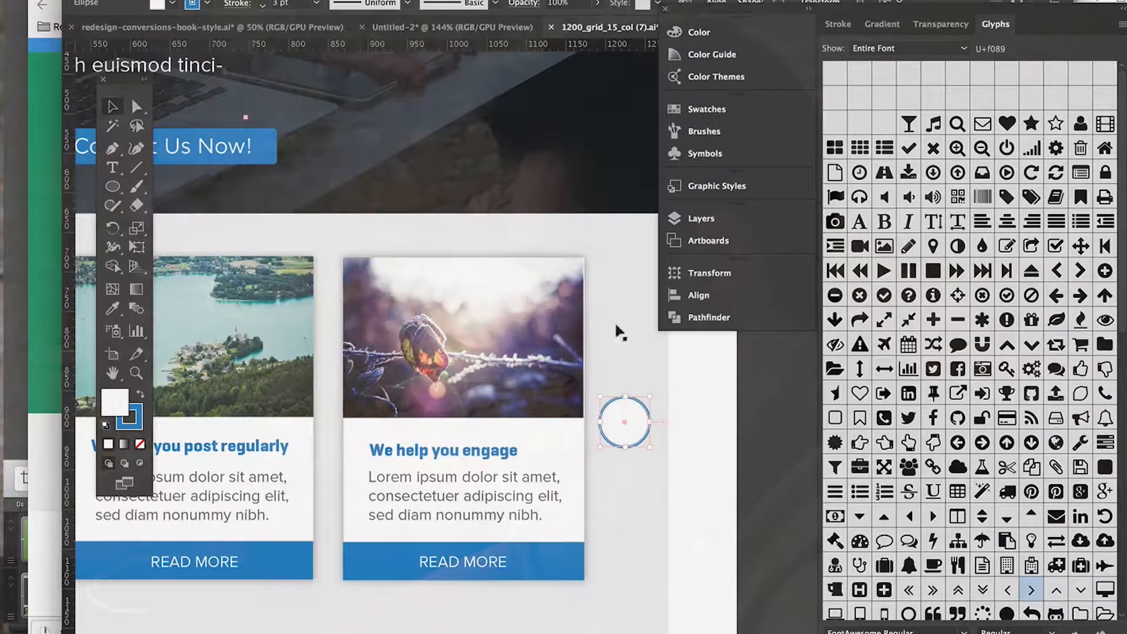
Step: Move the white circle aside to uncover the chevron, and bring the chevron to the front
{"action": "left_click_drag", "start_coordinate": [594, 420], "coordinate": [639, 426]}
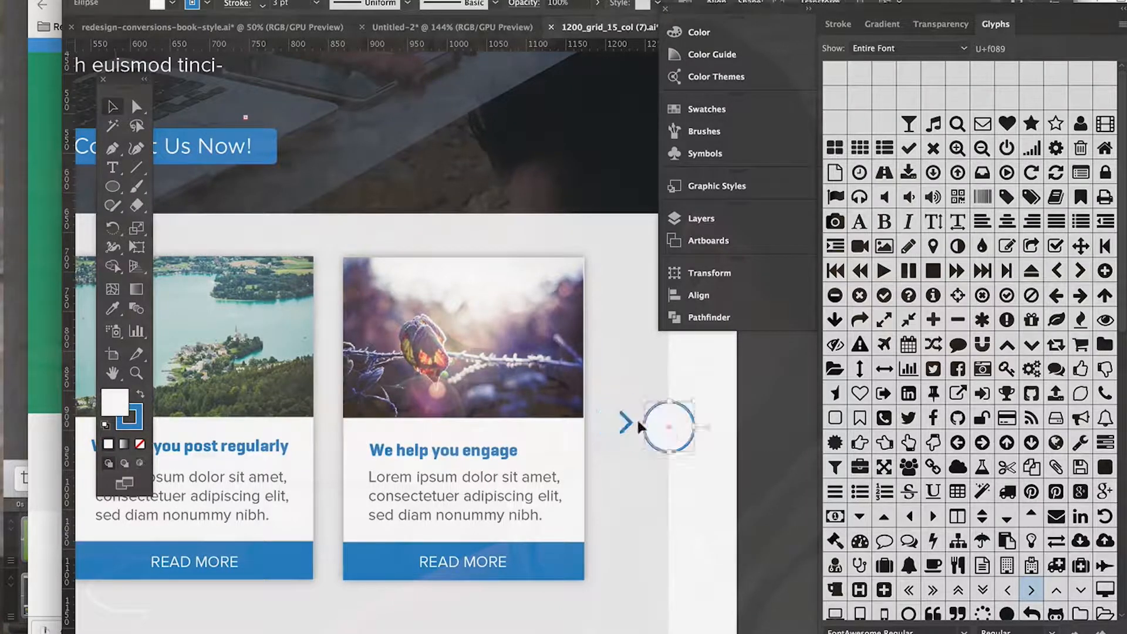
{"action": "left_click", "coordinate": [621, 422]}
{"action": "left_click", "coordinate": [214, 0]}
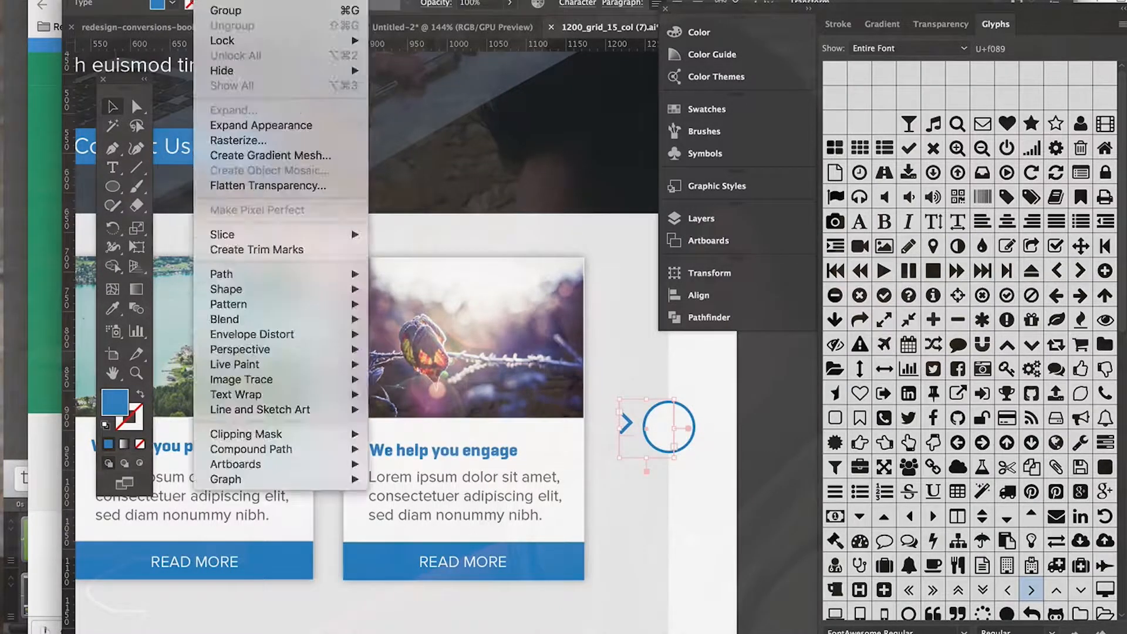
{"action": "mouse_move", "coordinate": [262, 0]}
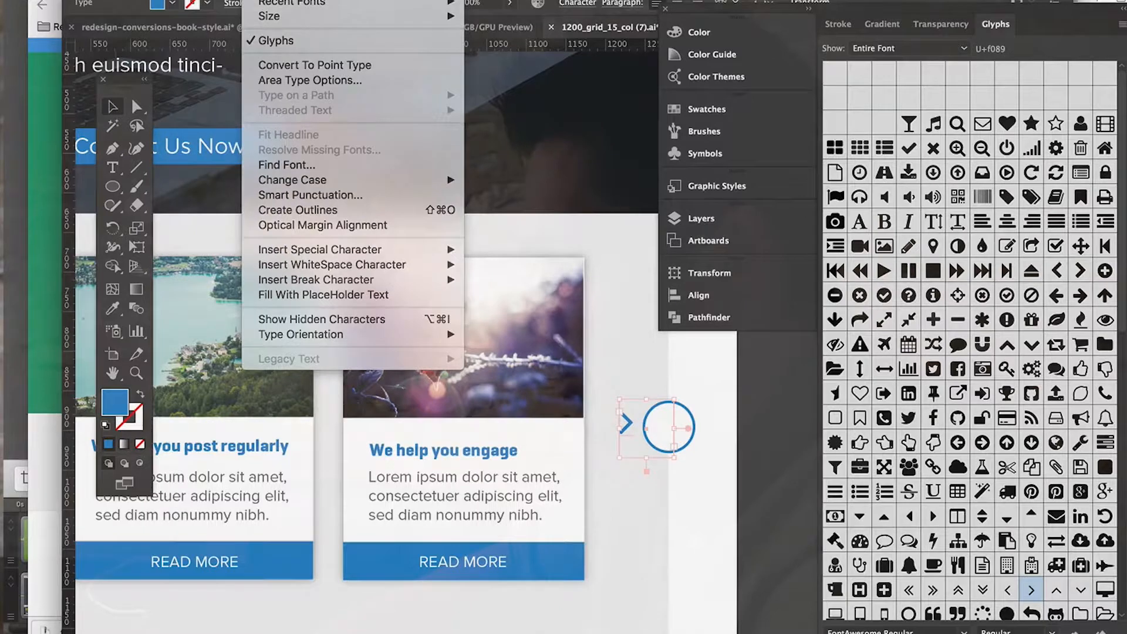
{"action": "left_click", "coordinate": [215, 0]}
{"action": "left_click", "coordinate": [215, 0]}
{"action": "mouse_move", "coordinate": [228, 0]}
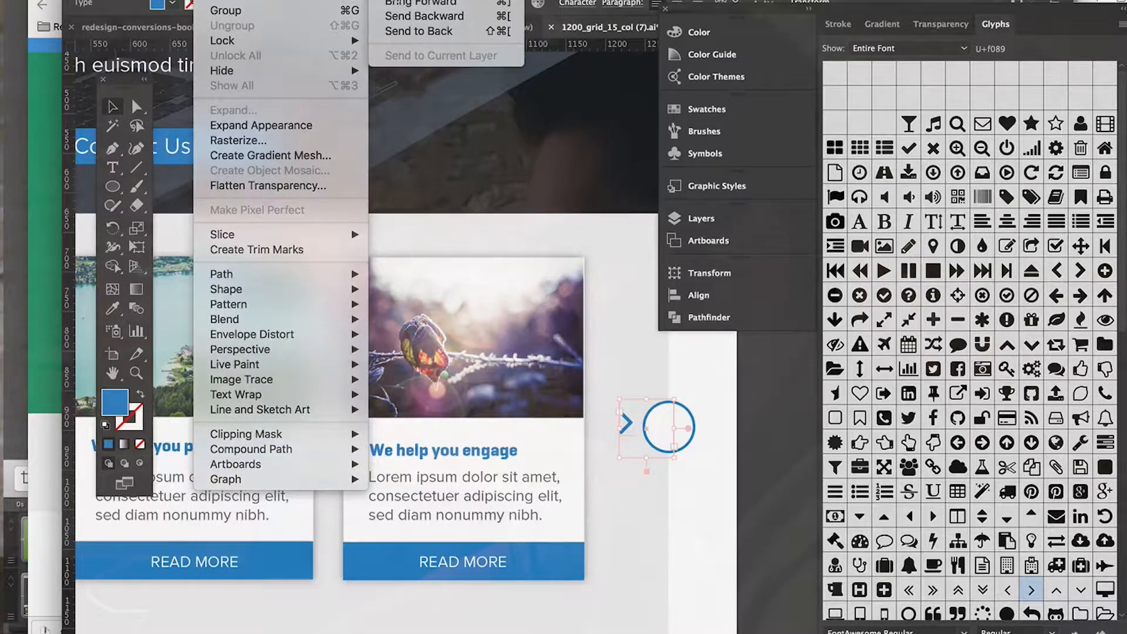
{"action": "left_click", "coordinate": [419, 0]}
Step: Move the white circle back behind the chevron so the chevron sits centred in it, and deselect
{"action": "left_click", "coordinate": [786, 462]}
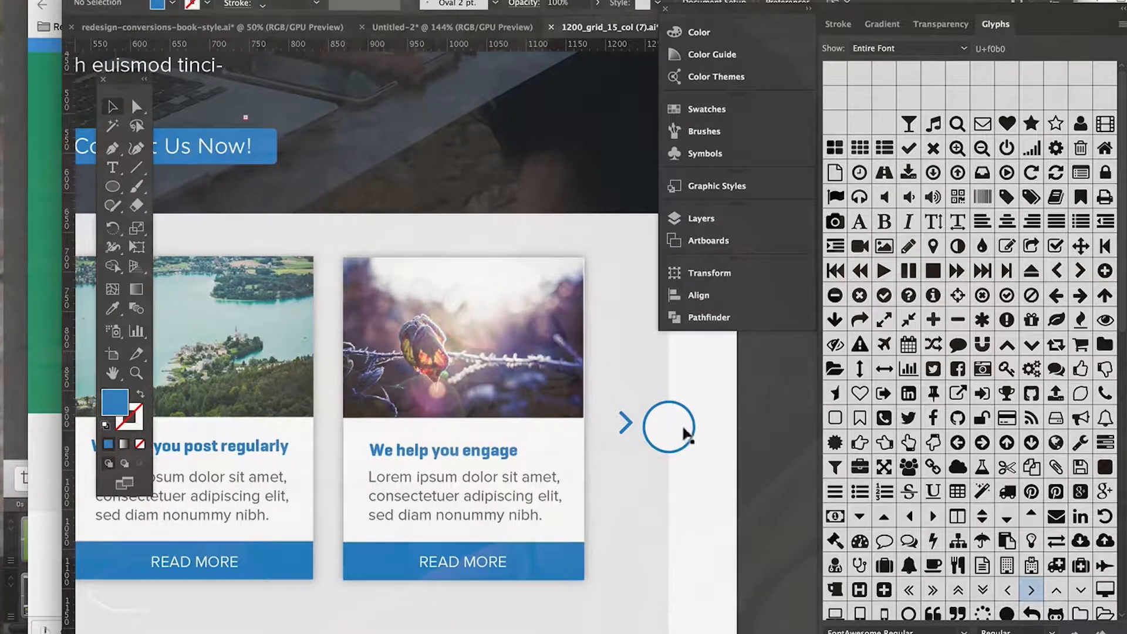
{"action": "left_click", "coordinate": [639, 426]}
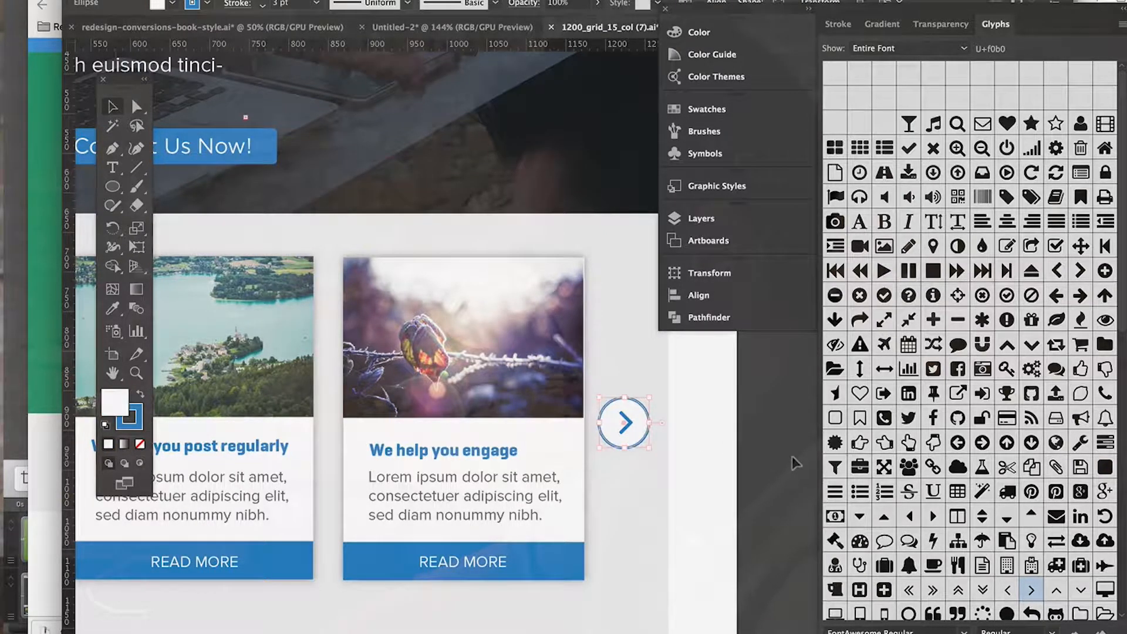
{"action": "left_click", "coordinate": [792, 464]}
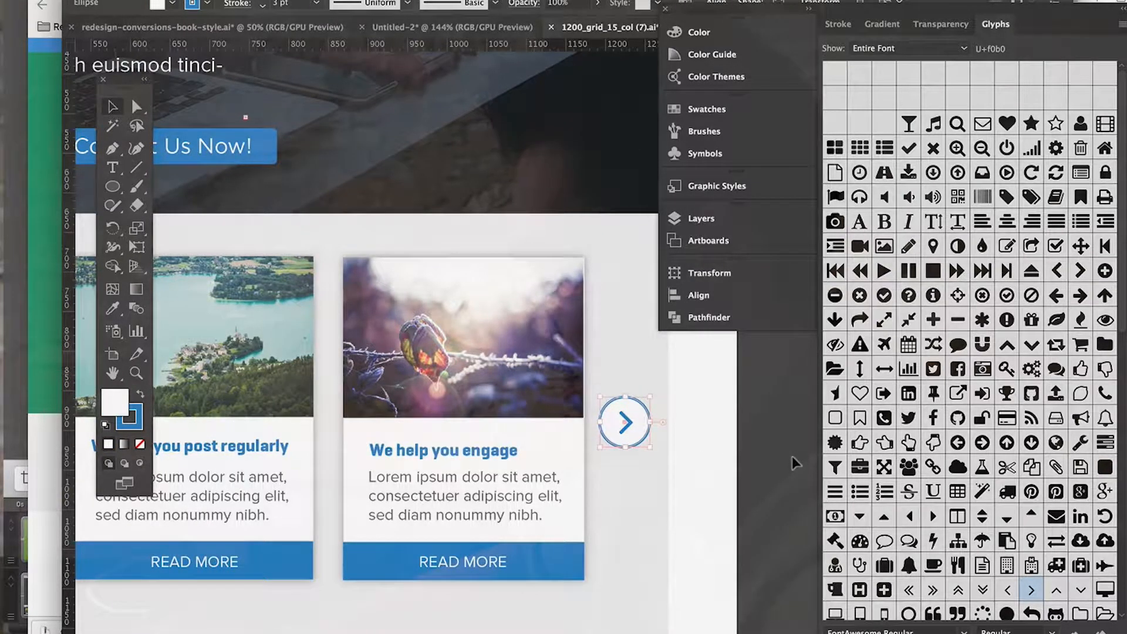
Step: Duplicate the circle and chevron together, place the copy just left of the "Social Media Photography" card, and deselect
{"action": "scroll", "coordinate": [759, 473], "scroll_direction": "down", "scroll_amount": 2}
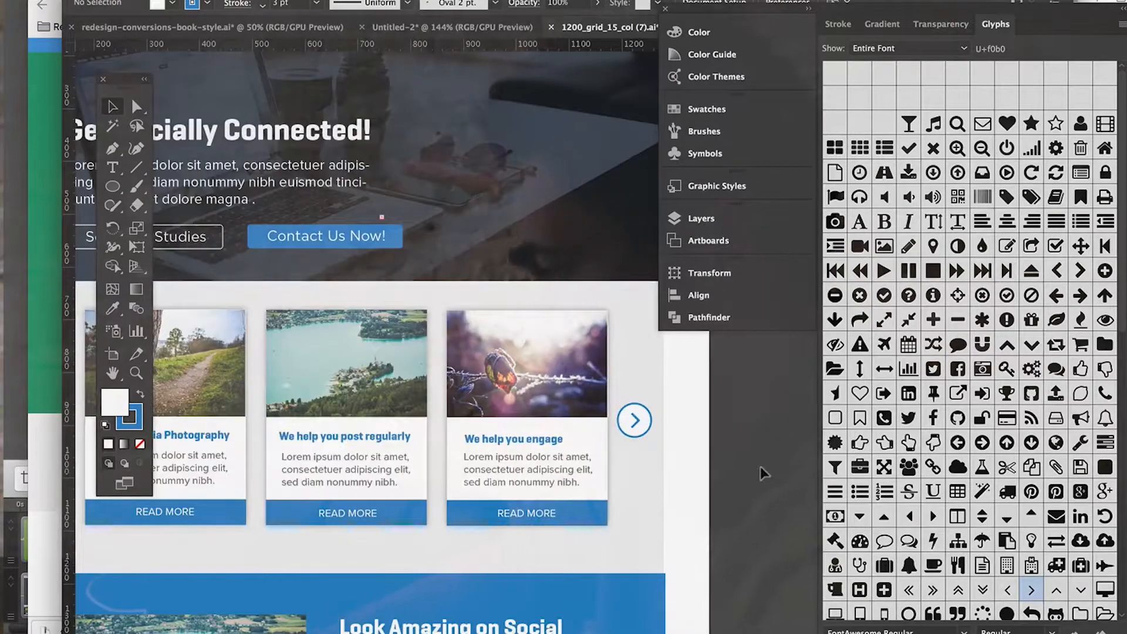
{"action": "scroll", "coordinate": [686, 421], "scroll_direction": "up", "scroll_amount": 2}
{"action": "left_click", "coordinate": [737, 414]}
{"action": "left_click", "coordinate": [741, 444], "text": "shift"}
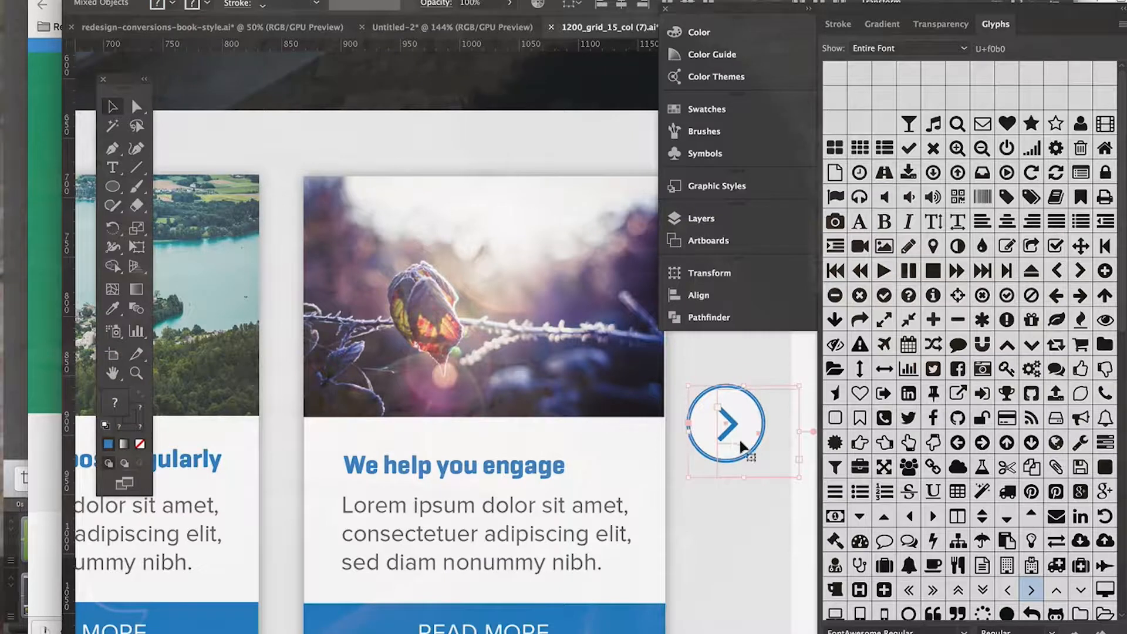
{"action": "scroll", "coordinate": [738, 438], "scroll_direction": "down", "scroll_amount": 2}
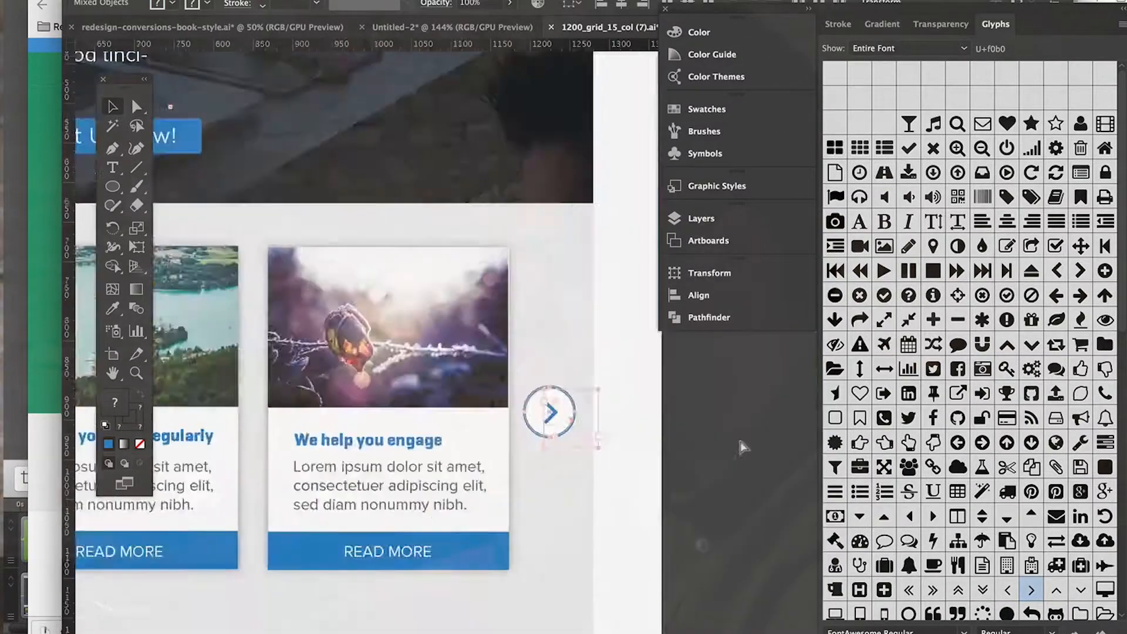
{"action": "scroll", "coordinate": [740, 447], "scroll_direction": "down", "scroll_amount": 2}
{"action": "scroll", "coordinate": [741, 447], "scroll_direction": "left", "scroll_amount": 5}
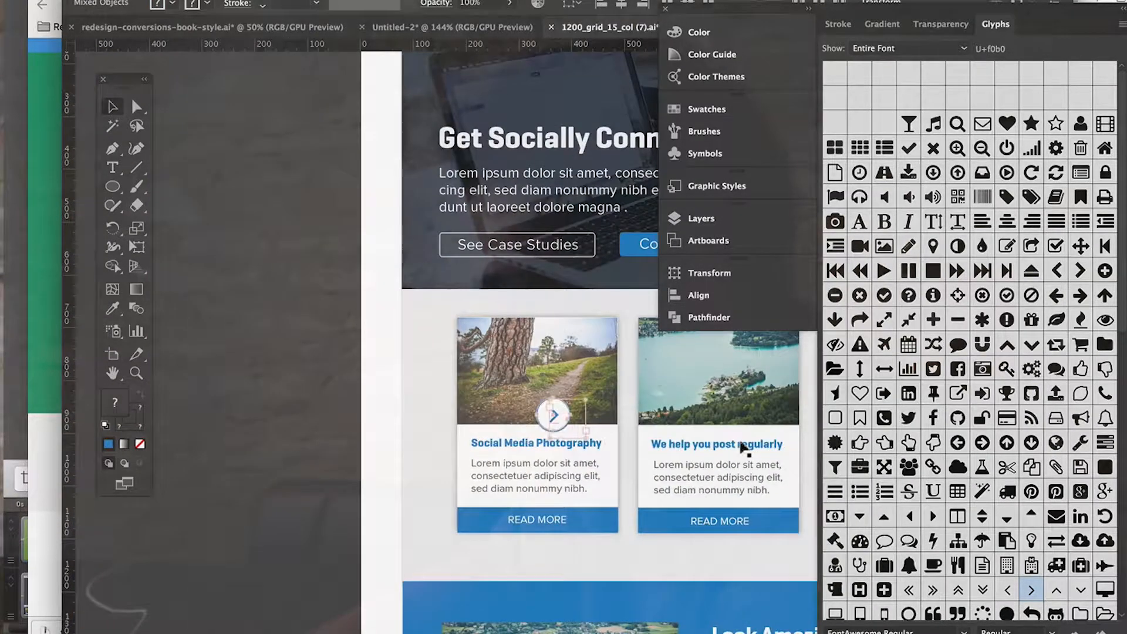
{"action": "left_click_drag", "start_coordinate": [549, 414], "coordinate": [416, 424]}
{"action": "left_click", "coordinate": [440, 446]}
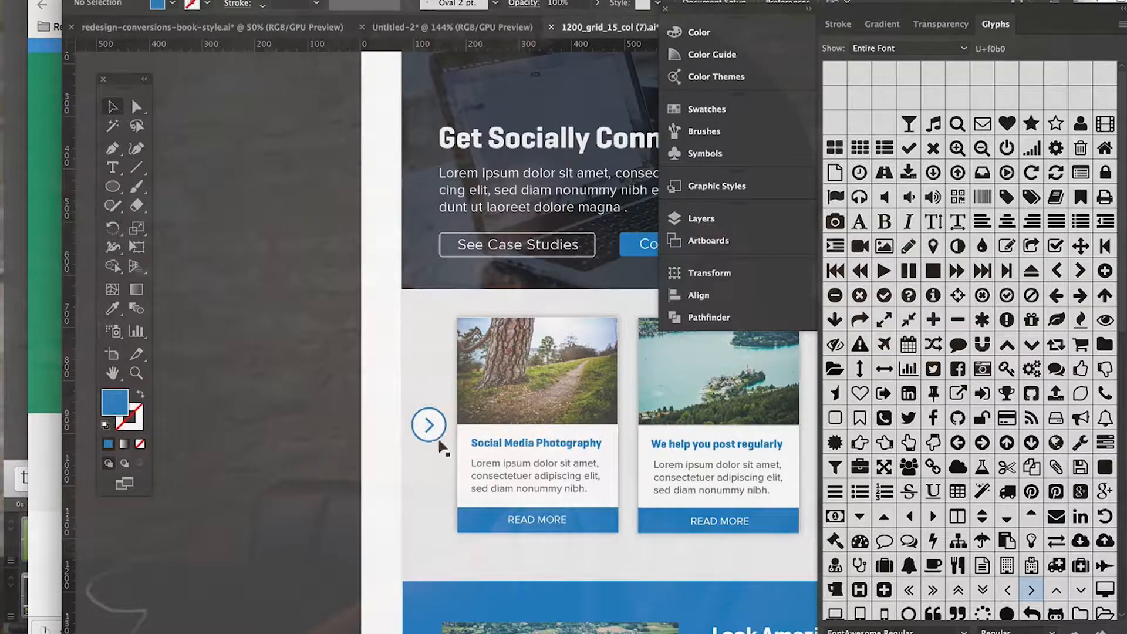
Step: Replace the copied arrow's glyph with the thin left-pointing Font Awesome chevron, and deselect it
{"action": "key", "text": "t"}
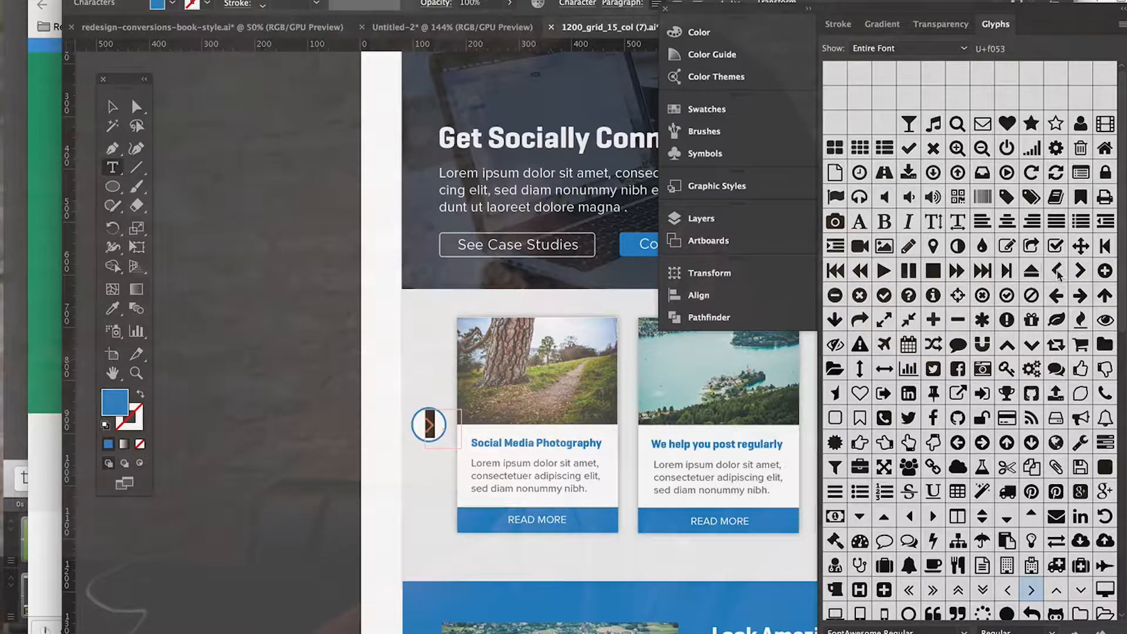
{"action": "scroll", "coordinate": [1058, 275], "scroll_direction": "down", "scroll_amount": 5}
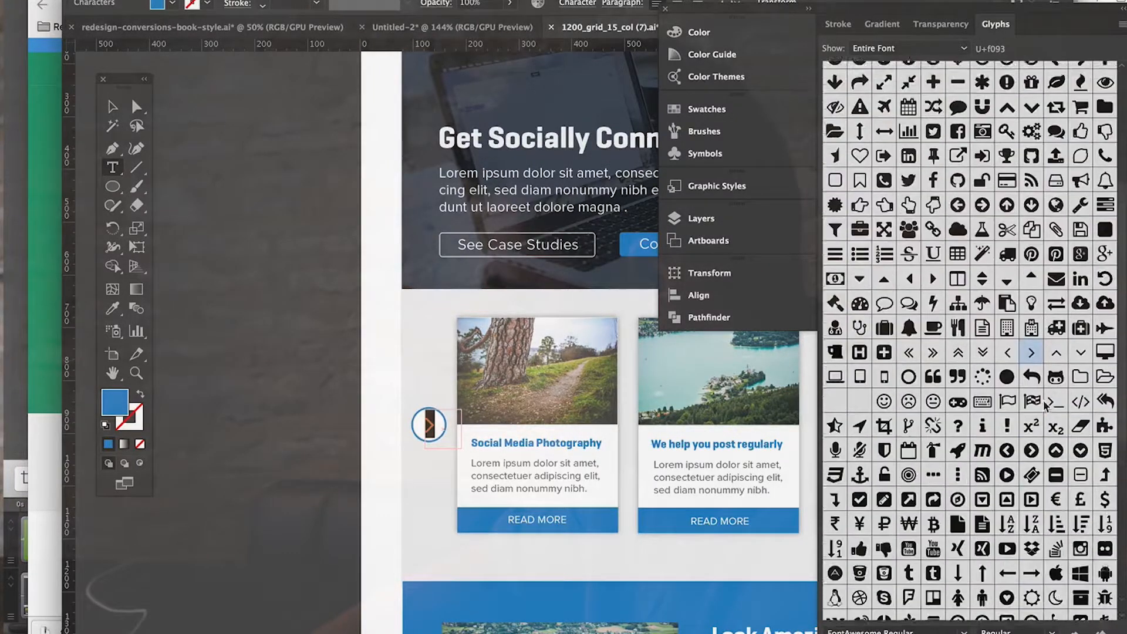
{"action": "double_click", "coordinate": [1007, 336]}
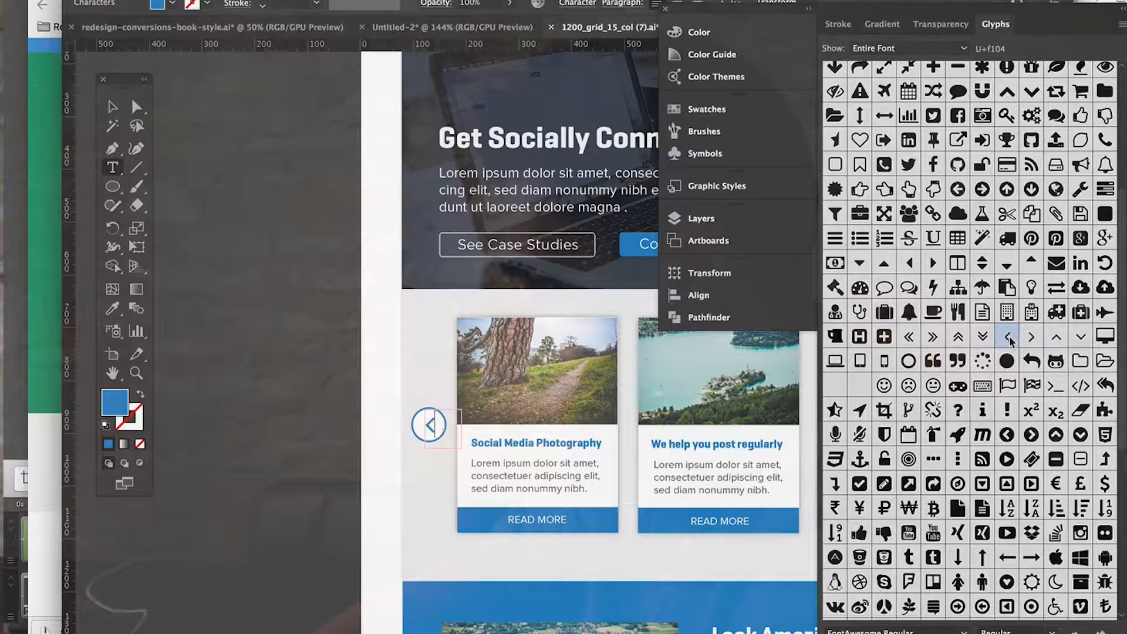
{"action": "left_click", "coordinate": [113, 107]}
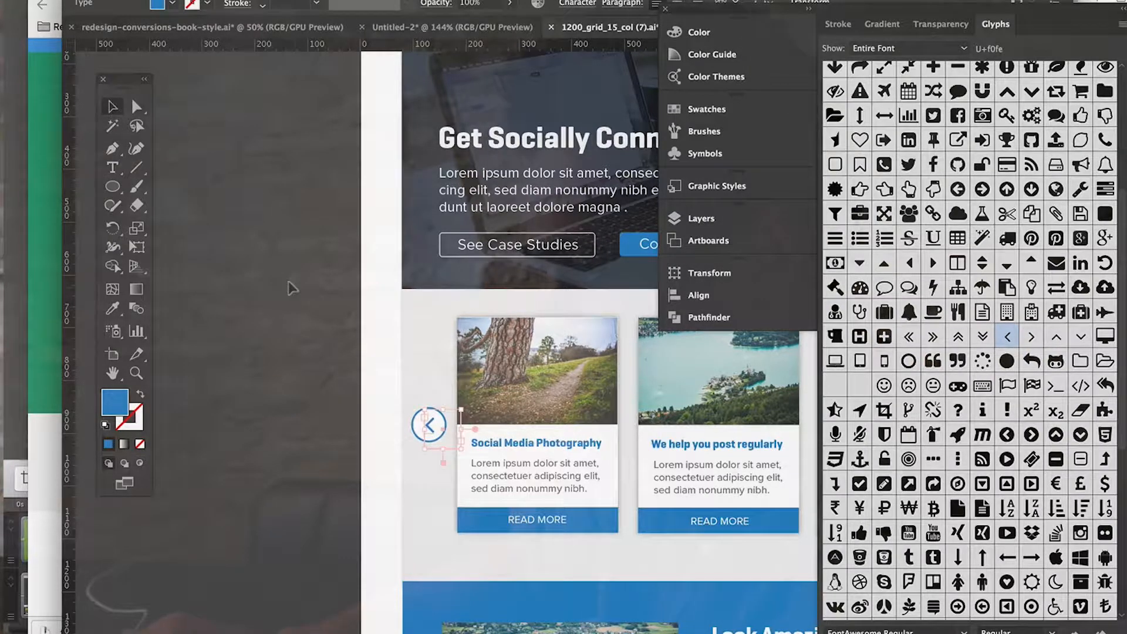
{"action": "left_click", "coordinate": [324, 454]}
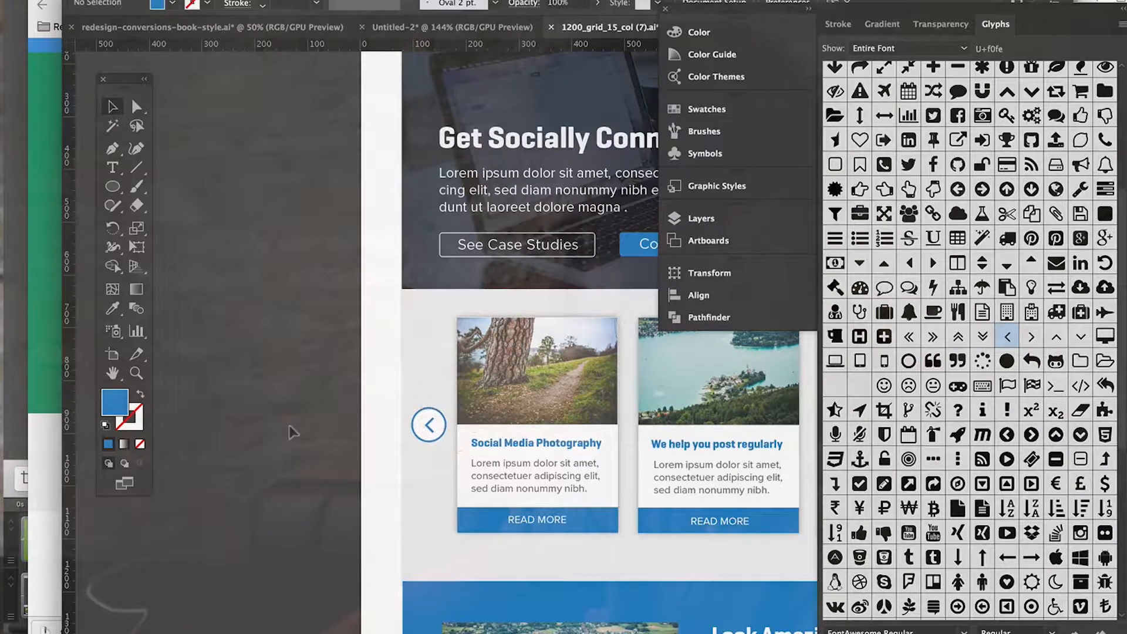
Step: Nudge the left-pointing chevron left to centre it in its circle, and shift circle and chevron together slightly right
{"action": "key", "text": "ctrl+="}
{"action": "key", "text": "ctrl+="}
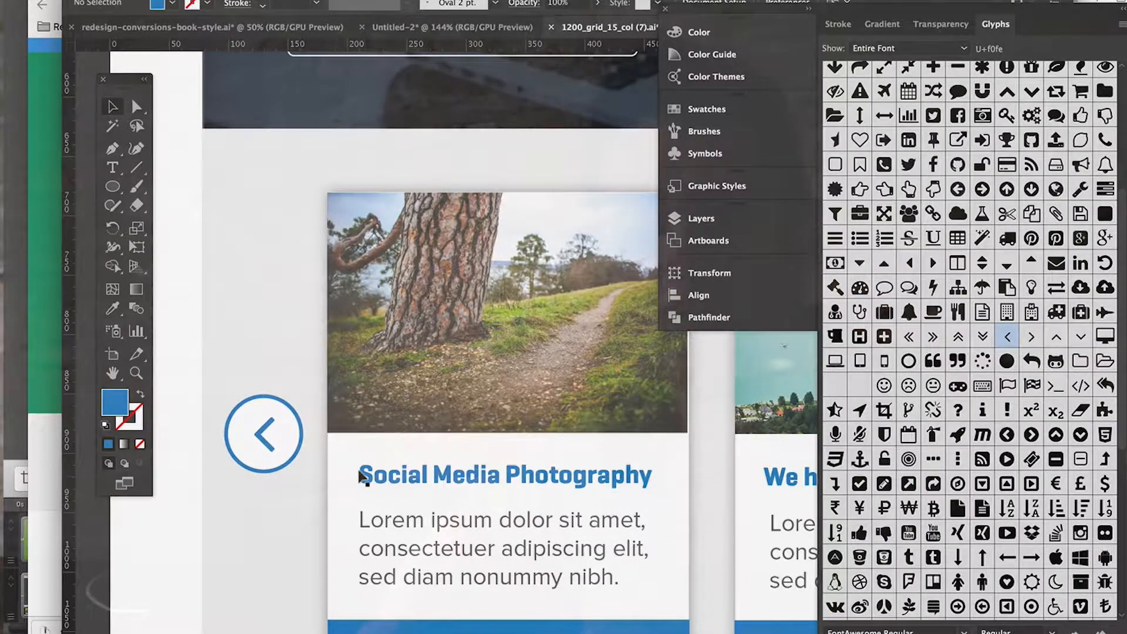
{"action": "left_click", "coordinate": [261, 437]}
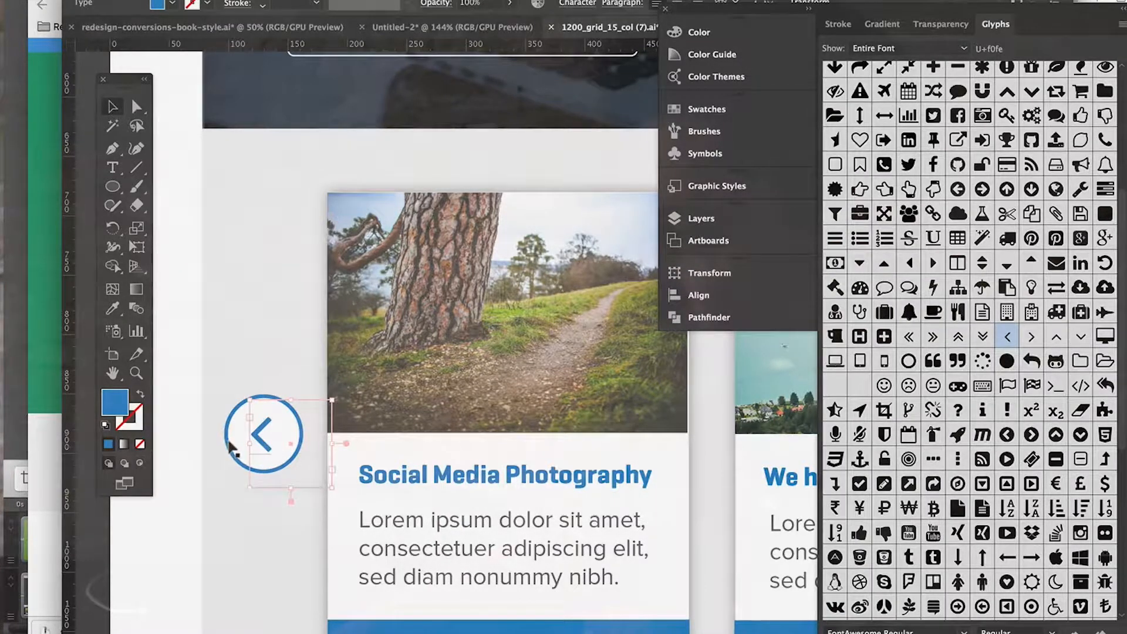
{"action": "left_click", "coordinate": [230, 447], "text": "shift"}
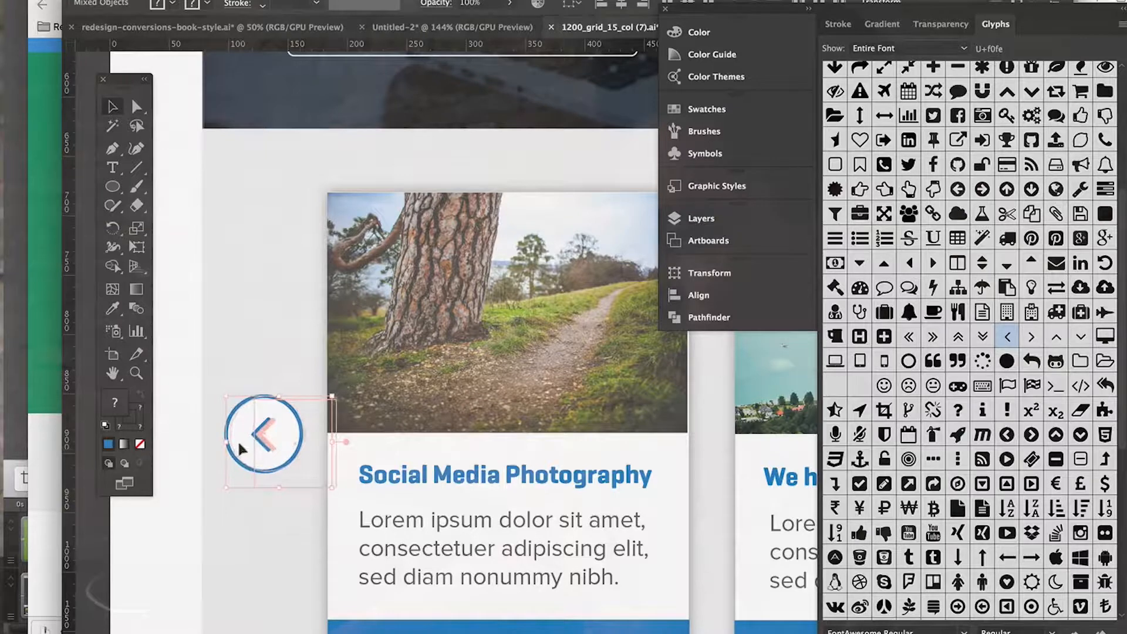
{"action": "key", "text": "super+minus"}
{"action": "key", "text": "super+minus"}
{"action": "left_click", "coordinate": [292, 467]}
Step: Examine how the two circled arrow buttons sit on both sides of the three service cards
{"action": "scroll", "coordinate": [297, 477], "scroll_direction": "right", "scroll_amount": 10}
{"action": "scroll", "coordinate": [300, 479], "scroll_direction": "left", "scroll_amount": 2}
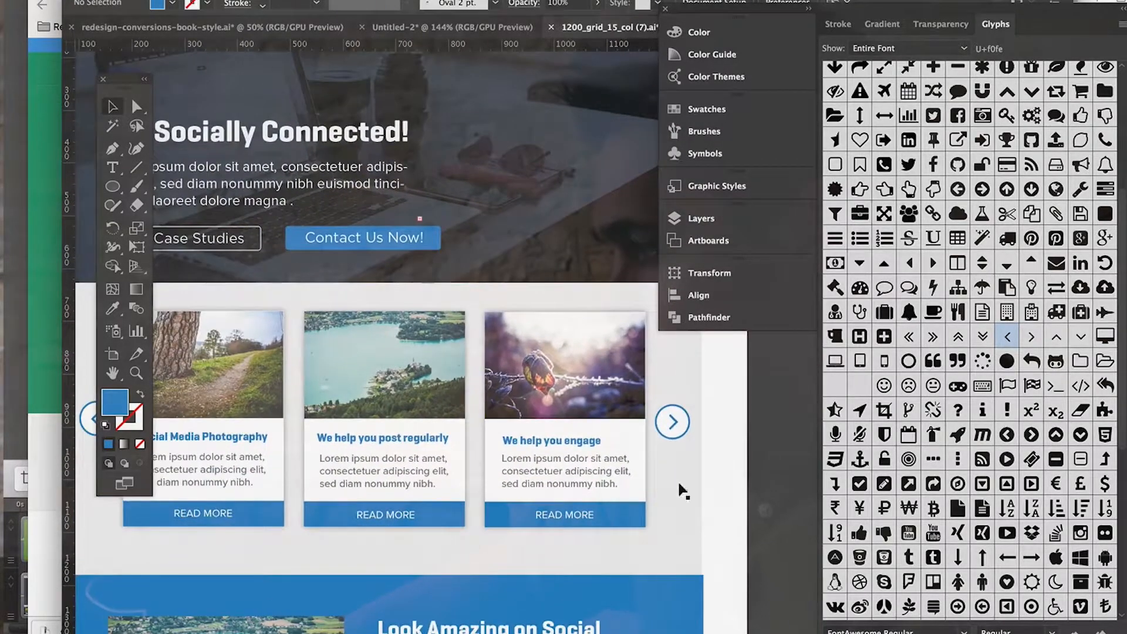
{"action": "scroll", "coordinate": [669, 432], "scroll_direction": "up", "scroll_amount": 3}
{"action": "scroll", "coordinate": [669, 431], "scroll_direction": "left", "scroll_amount": 1}
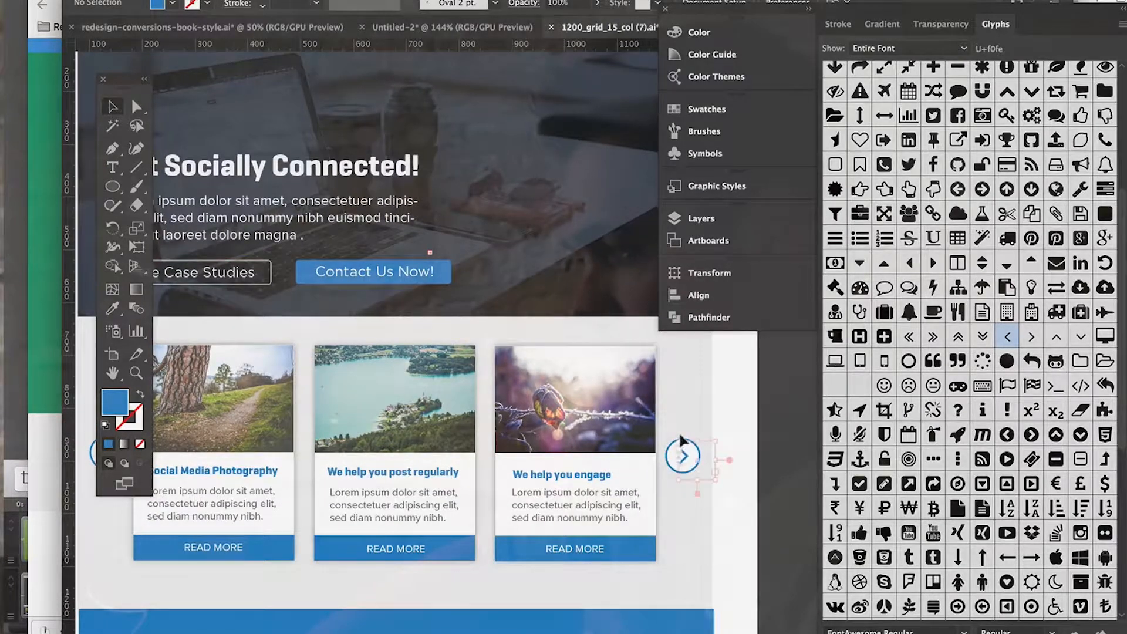
{"action": "left_click", "coordinate": [675, 444]}
{"action": "left_click", "coordinate": [762, 492]}
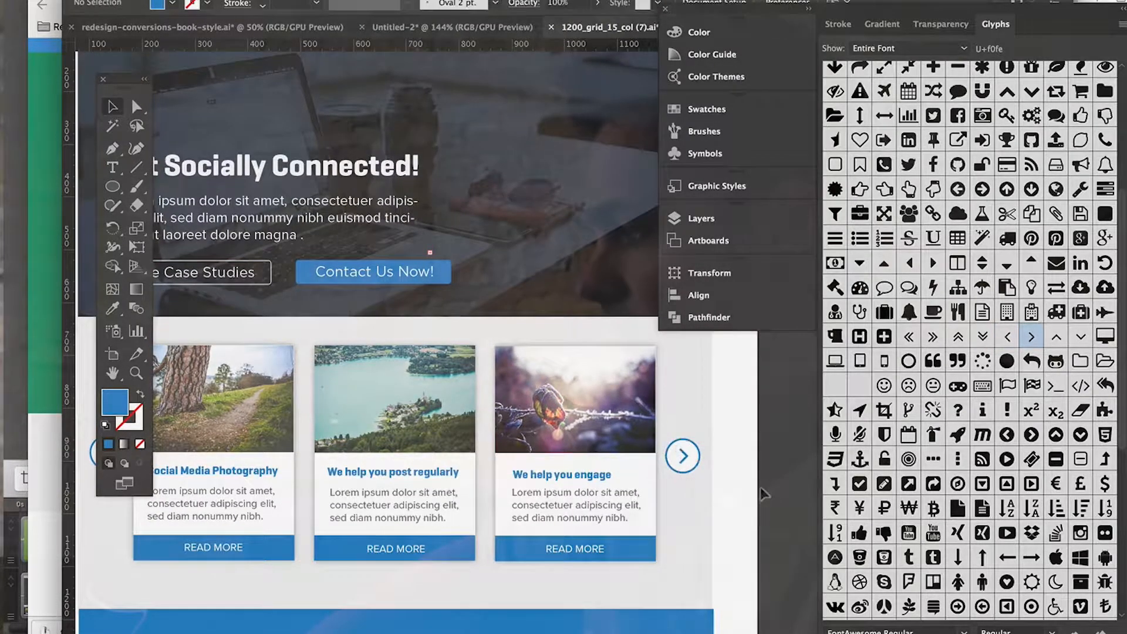
{"action": "scroll", "coordinate": [699, 461], "scroll_direction": "left", "scroll_amount": 3}
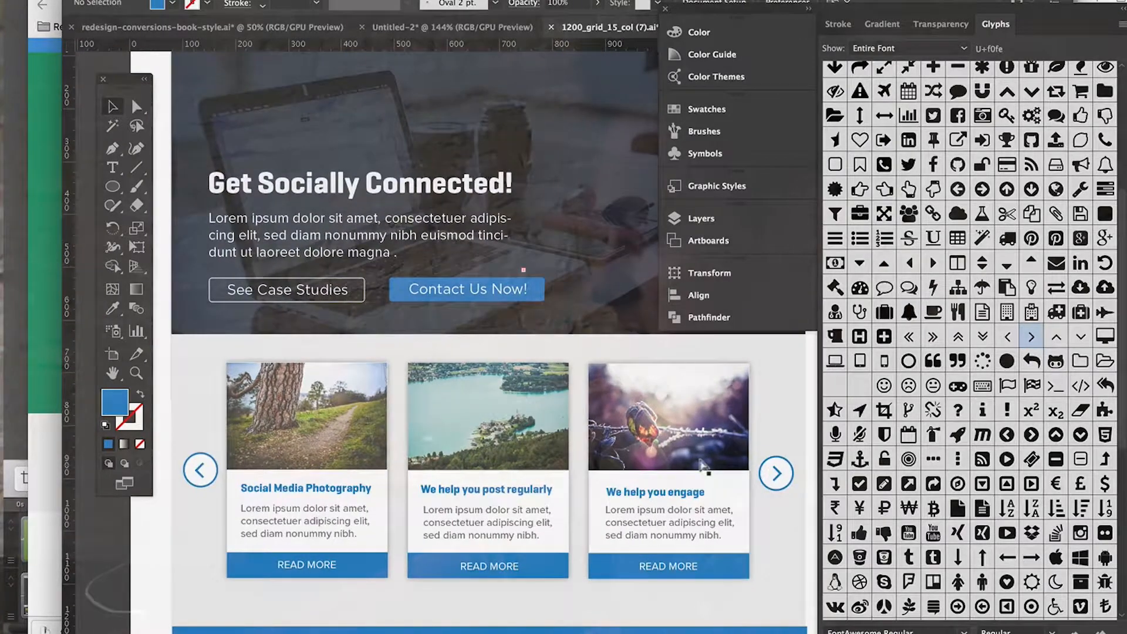
{"action": "scroll", "coordinate": [700, 461], "scroll_direction": "down", "scroll_amount": 3}
{"action": "scroll", "coordinate": [700, 461], "scroll_direction": "up", "scroll_amount": 3}
{"action": "scroll", "coordinate": [699, 470], "scroll_direction": "left", "scroll_amount": 1}
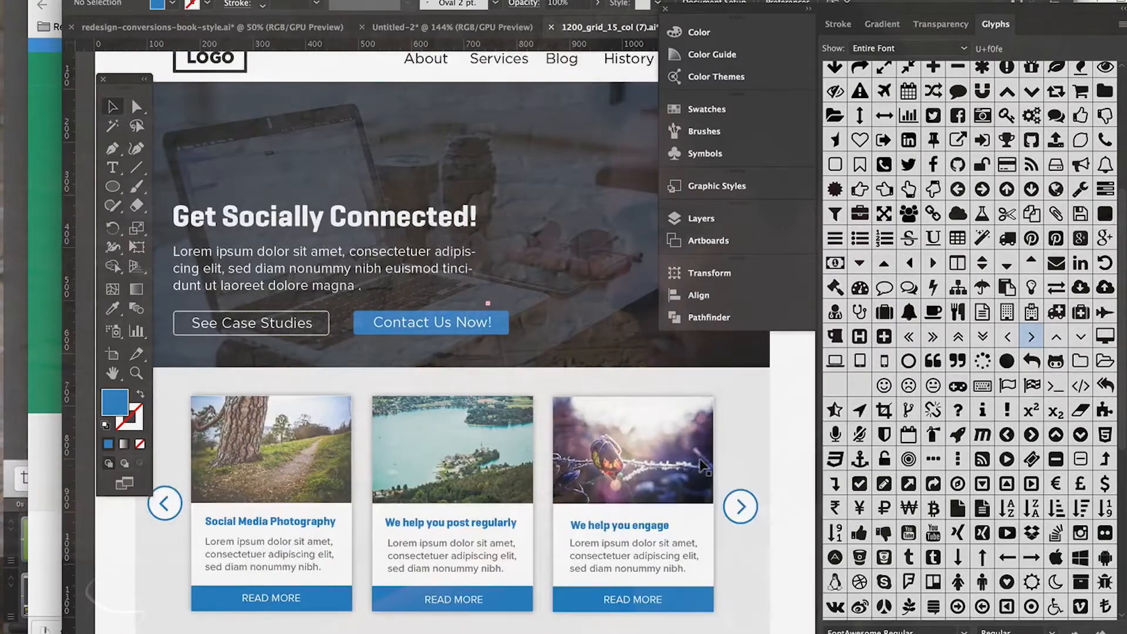
{"action": "scroll", "coordinate": [701, 482], "scroll_direction": "down", "scroll_amount": 1}
{"action": "scroll", "coordinate": [701, 482], "scroll_direction": "left", "scroll_amount": 1}
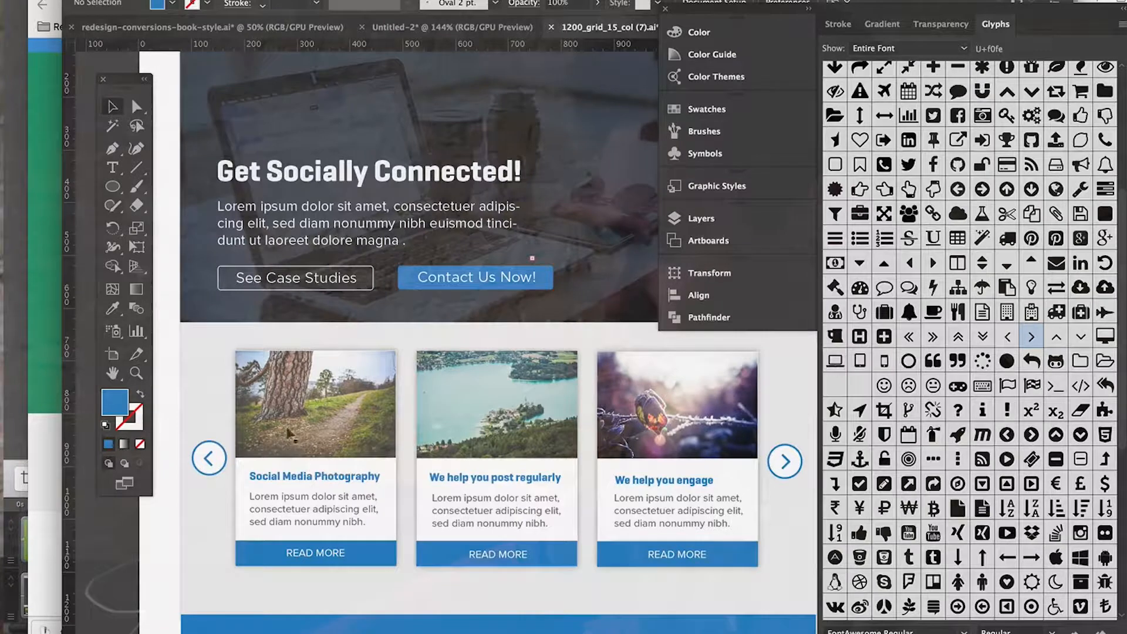
Step: Inspect the left and right chevron glyphs up close within their circles, leaving nothing selected
{"action": "scroll", "coordinate": [414, 504], "scroll_direction": "up", "scroll_amount": 4}
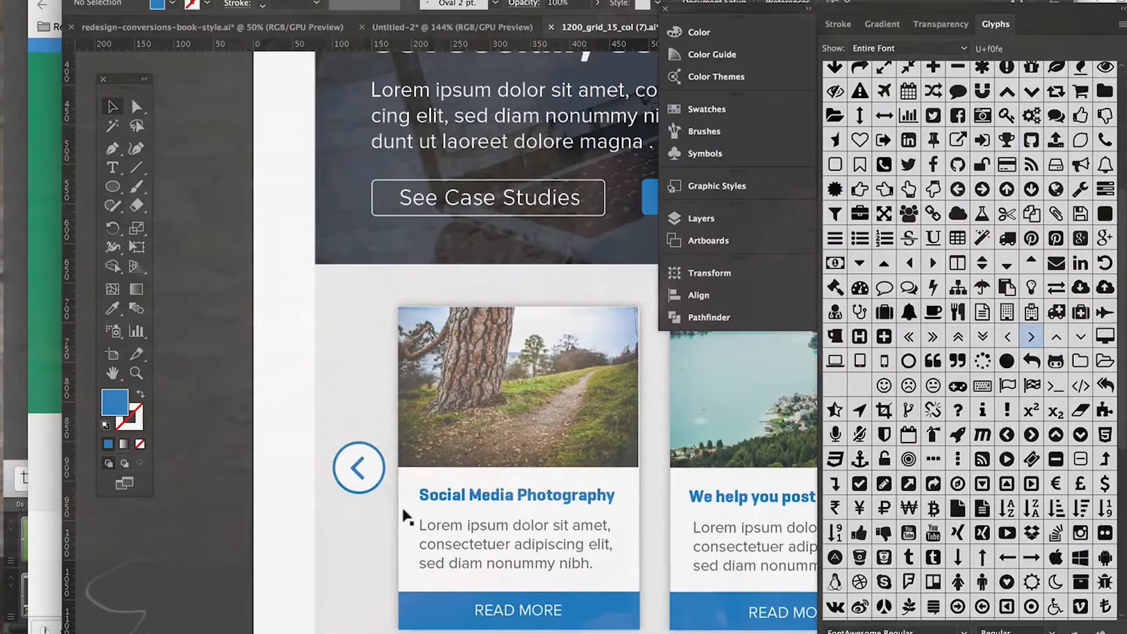
{"action": "left_click", "coordinate": [355, 480]}
{"action": "scroll", "coordinate": [354, 481], "scroll_direction": "right", "scroll_amount": 10}
{"action": "scroll", "coordinate": [355, 480], "scroll_direction": "down", "scroll_amount": 2}
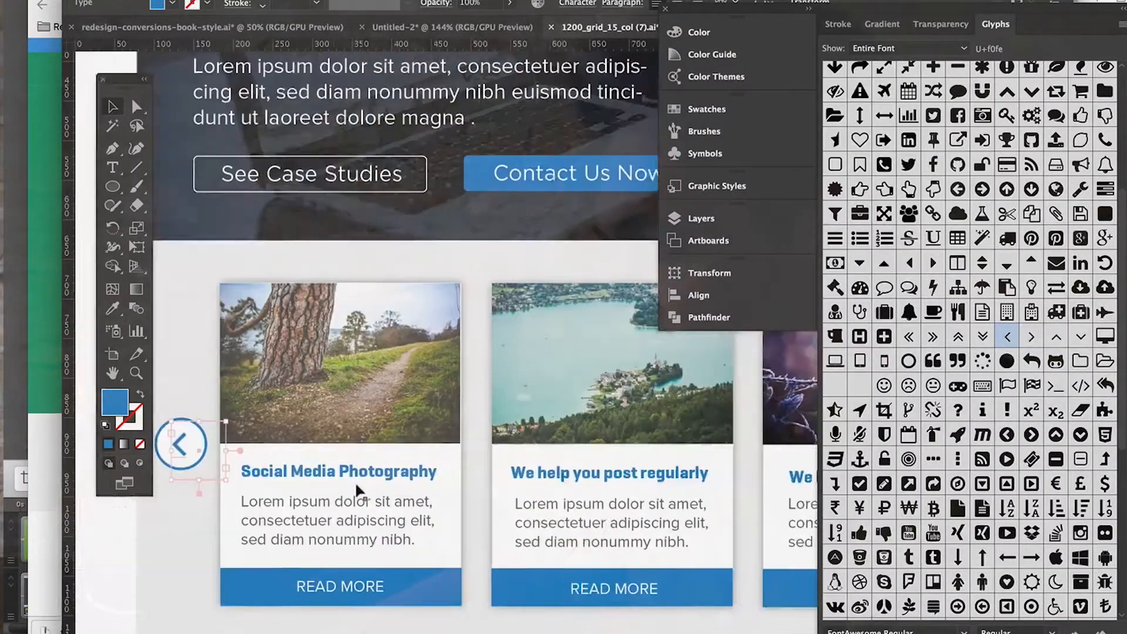
{"action": "scroll", "coordinate": [355, 483], "scroll_direction": "right", "scroll_amount": 1}
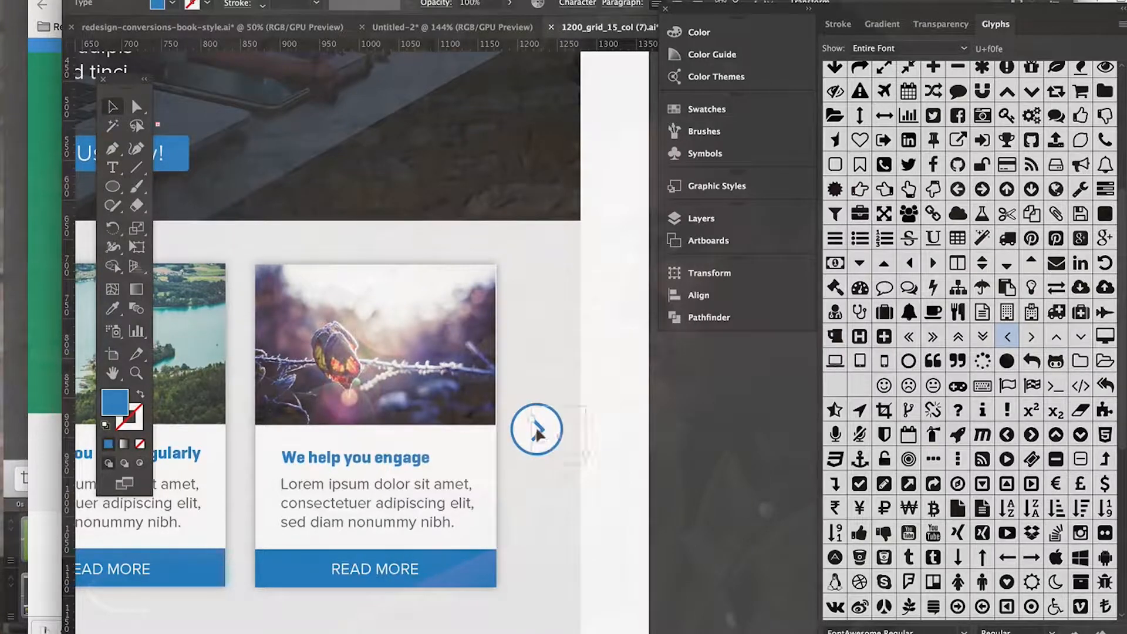
{"action": "left_click", "coordinate": [726, 506]}
{"action": "key", "text": "super+minus"}
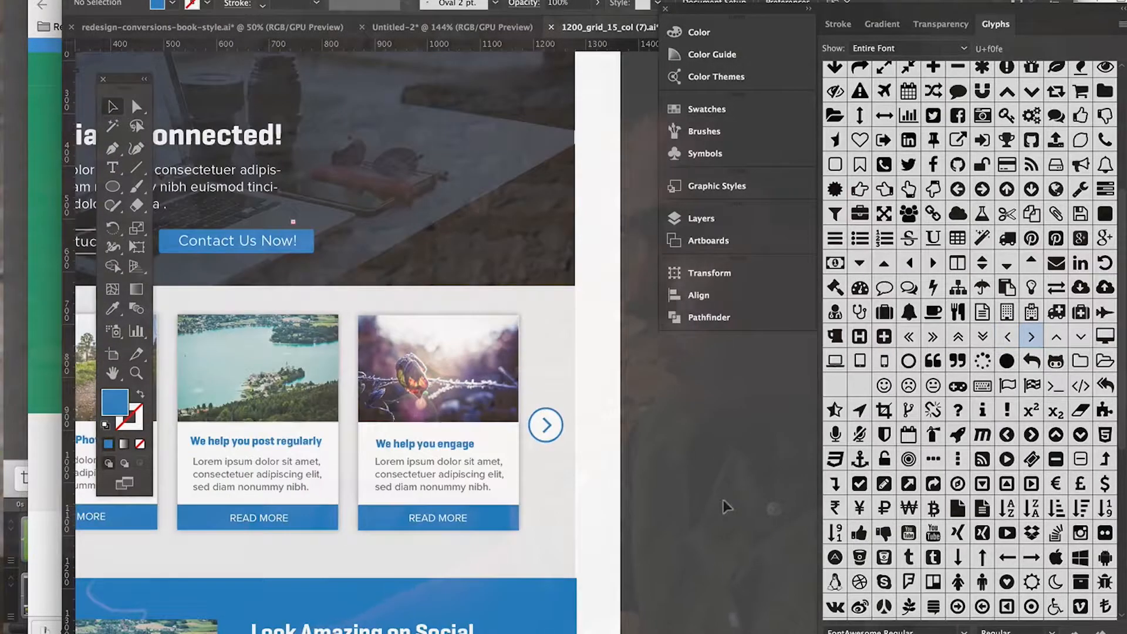
{"action": "scroll", "coordinate": [724, 504], "scroll_direction": "left", "scroll_amount": 2}
{"action": "scroll", "coordinate": [724, 503], "scroll_direction": "up", "scroll_amount": 1}
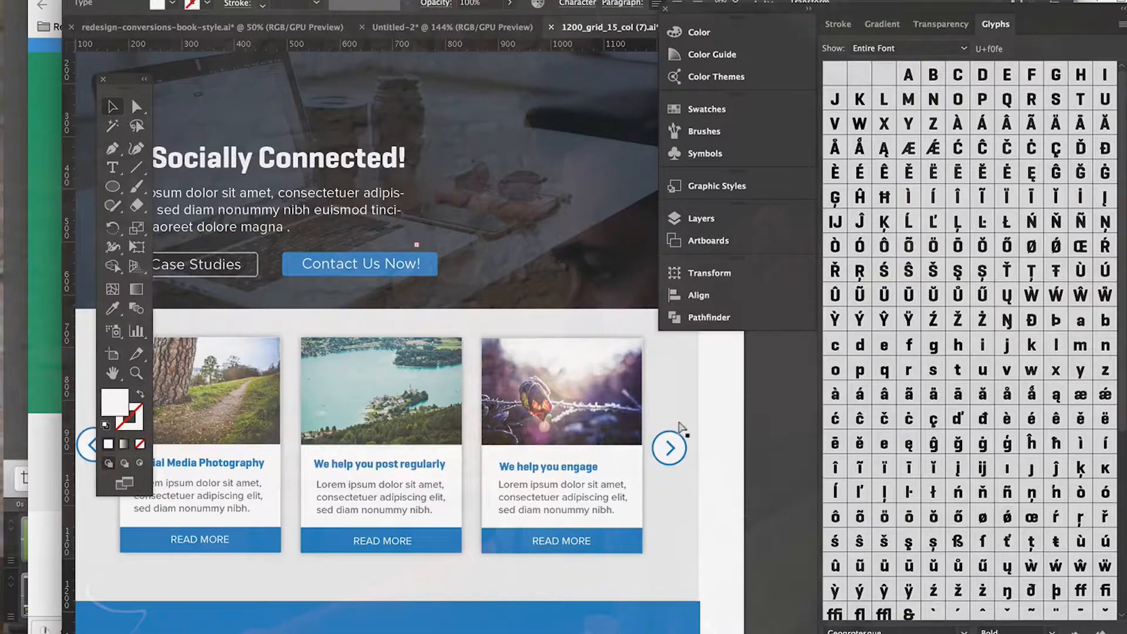
Step: Zoom in on the right arrow button and inspect its stroked white circle and its chevron glyph as separate objects
{"action": "key", "text": "super+plus"}
{"action": "key", "text": "super+plus"}
{"action": "scroll", "coordinate": [681, 427], "scroll_direction": "right", "scroll_amount": 10}
{"action": "scroll", "coordinate": [681, 428], "scroll_direction": "up", "scroll_amount": 10}
{"action": "scroll", "coordinate": [681, 427], "scroll_direction": "left", "scroll_amount": 5}
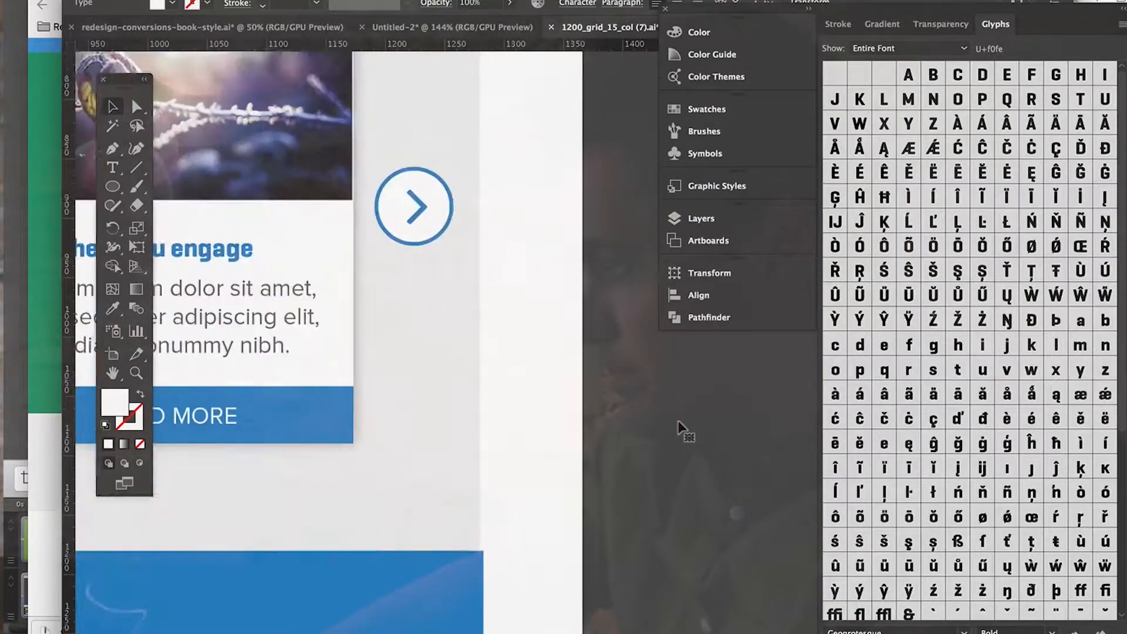
{"action": "left_click", "coordinate": [307, 630]}
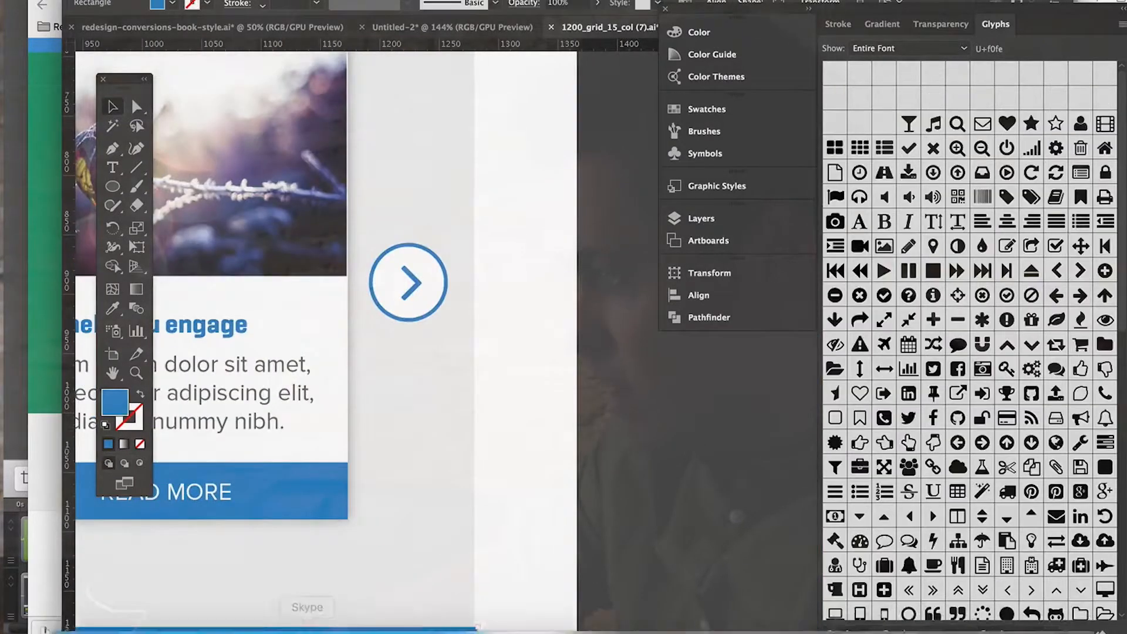
{"action": "left_click", "coordinate": [403, 249]}
{"action": "left_click", "coordinate": [372, 280]}
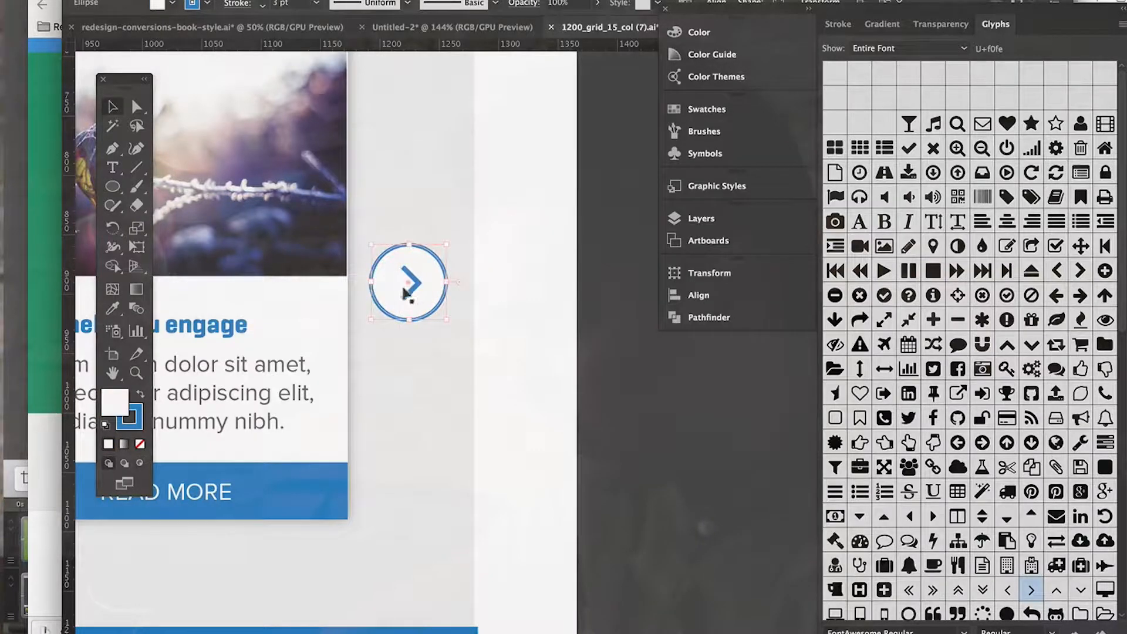
{"action": "left_click", "coordinate": [623, 380]}
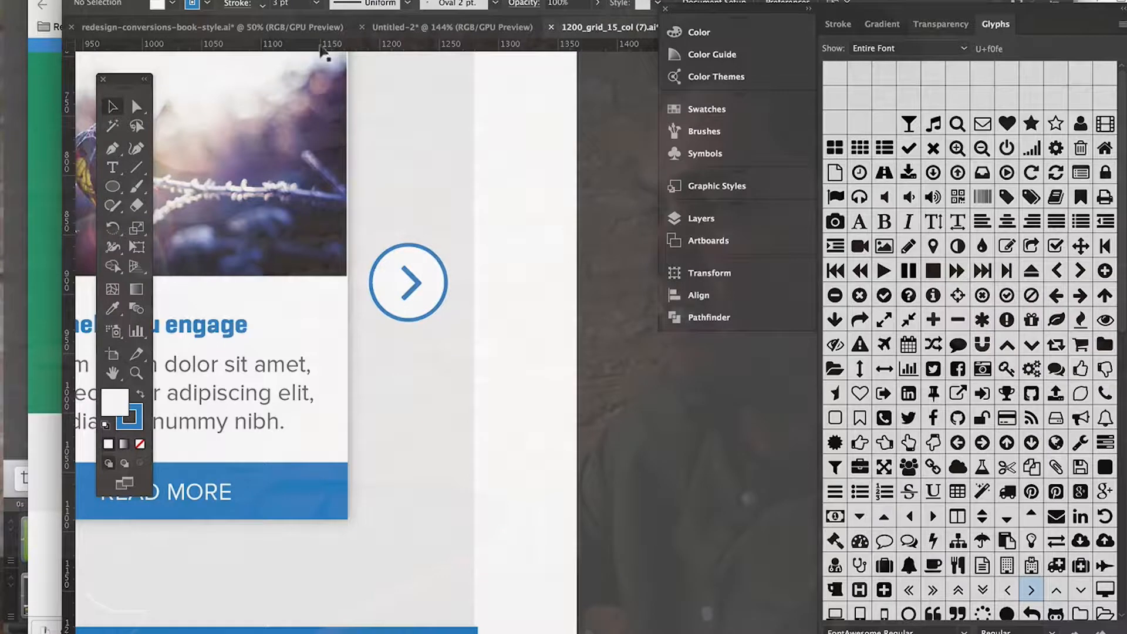
{"action": "left_click", "coordinate": [371, 286]}
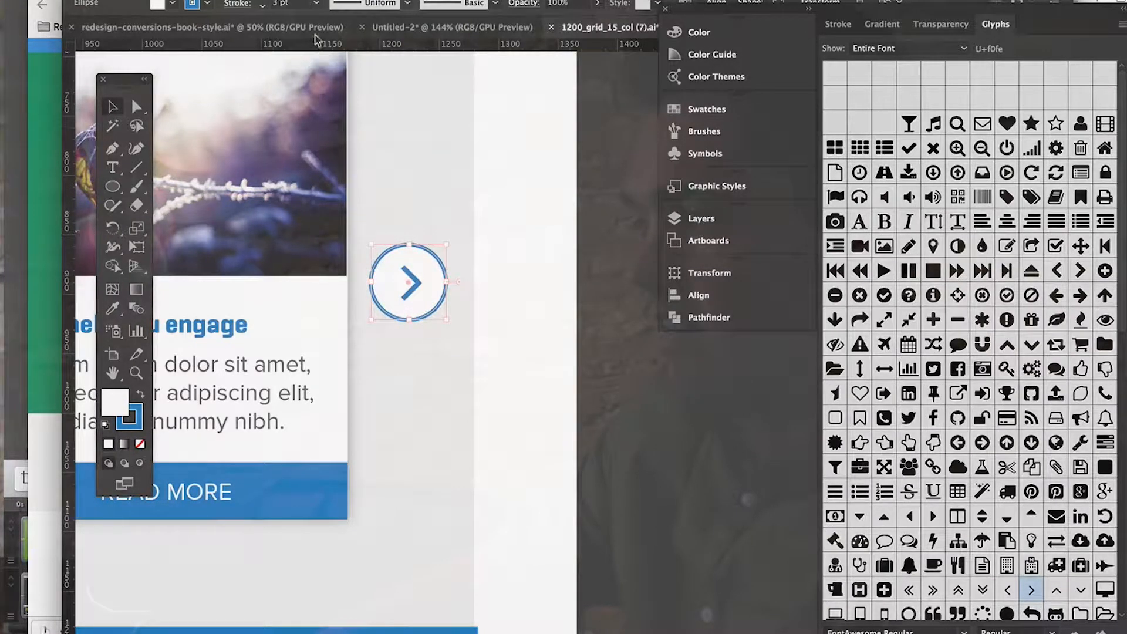
{"action": "left_click", "coordinate": [404, 276]}
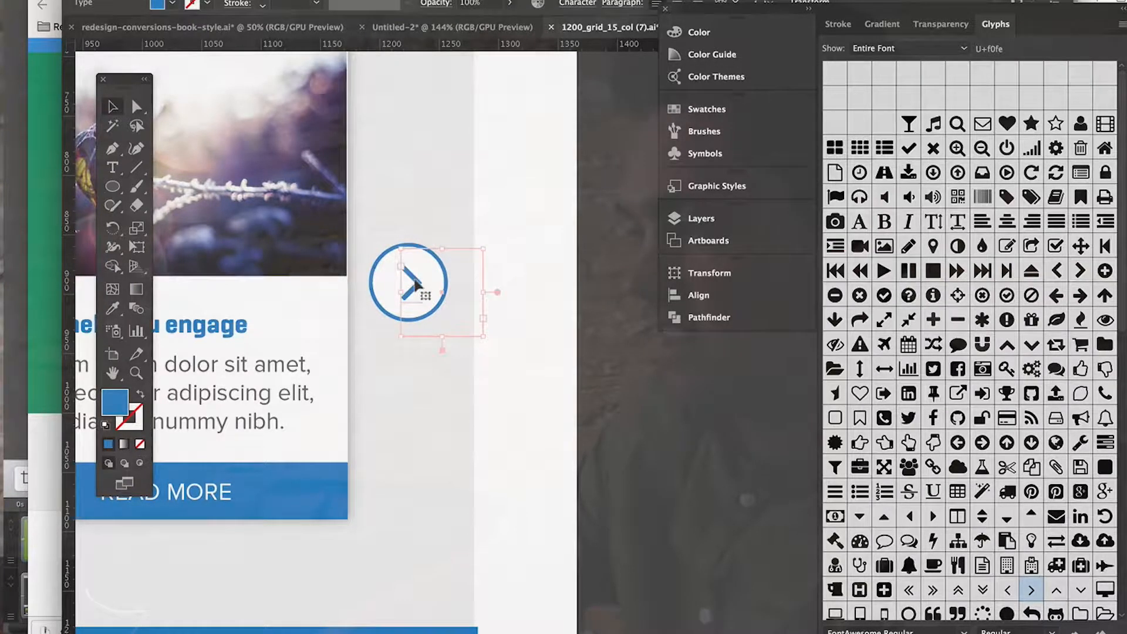
{"action": "left_click", "coordinate": [626, 467]}
{"action": "key", "text": "super+minus"}
{"action": "key", "text": "super+minus"}
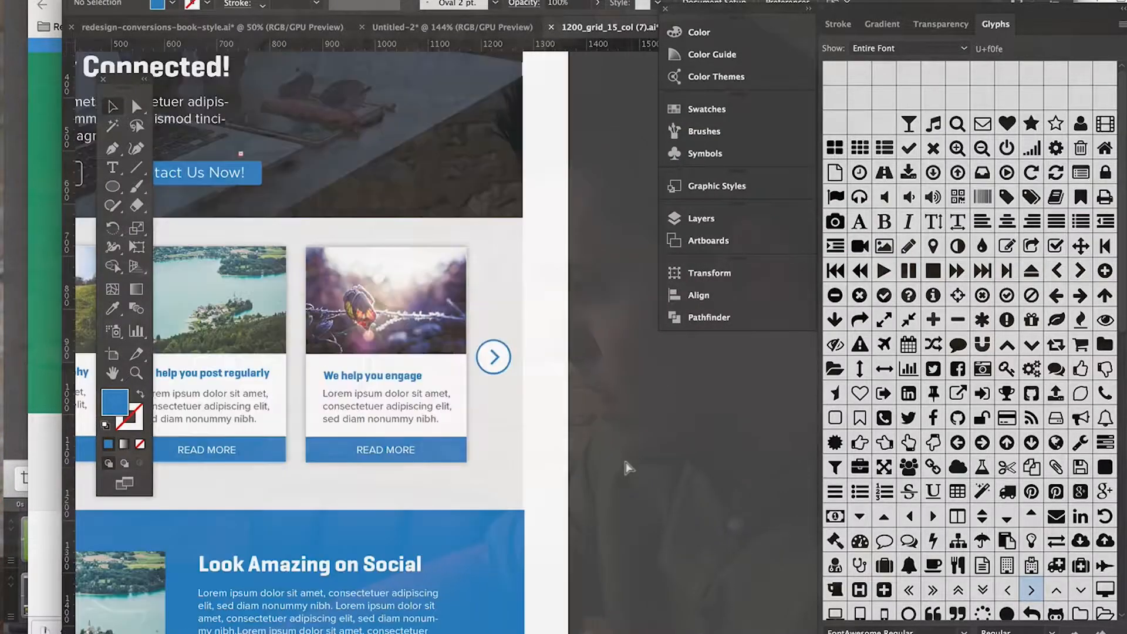
Step: Review the layout from the service cards with their arrows up to the header navigation
{"action": "scroll", "coordinate": [628, 468], "scroll_direction": "left", "scroll_amount": 5}
{"action": "scroll", "coordinate": [628, 468], "scroll_direction": "up", "scroll_amount": 3}
{"action": "scroll", "coordinate": [628, 467], "scroll_direction": "left", "scroll_amount": 2}
{"action": "scroll", "coordinate": [628, 468], "scroll_direction": "down", "scroll_amount": 10}
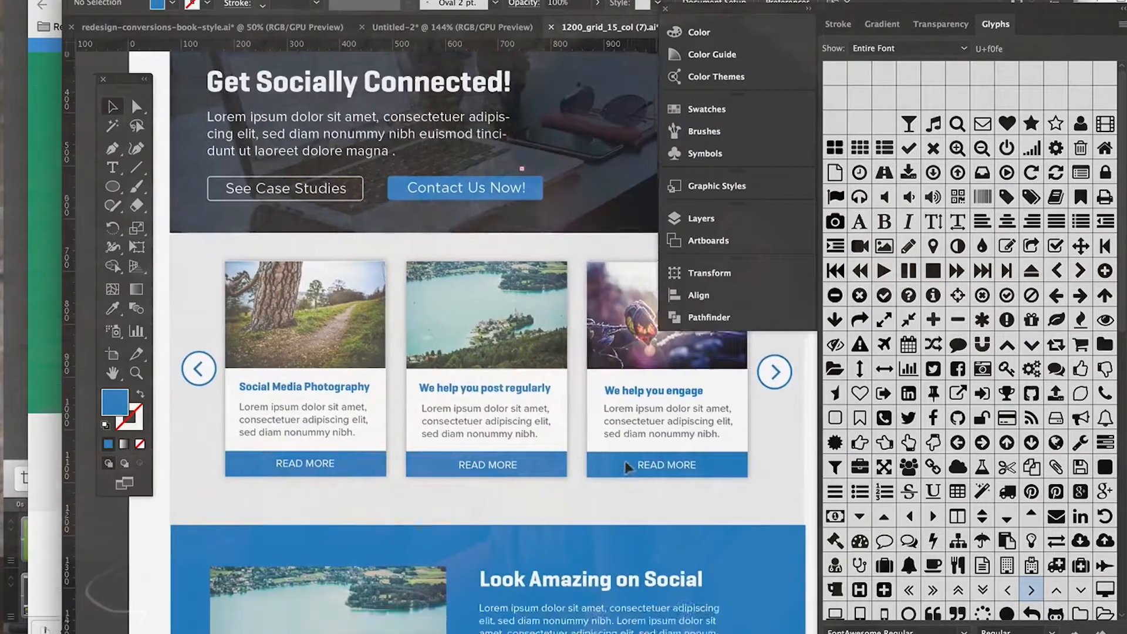
{"action": "scroll", "coordinate": [628, 468], "scroll_direction": "up", "scroll_amount": 6}
{"action": "scroll", "coordinate": [628, 434], "scroll_direction": "down", "scroll_amount": 4}
{"action": "scroll", "coordinate": [628, 404], "scroll_direction": "up", "scroll_amount": 5}
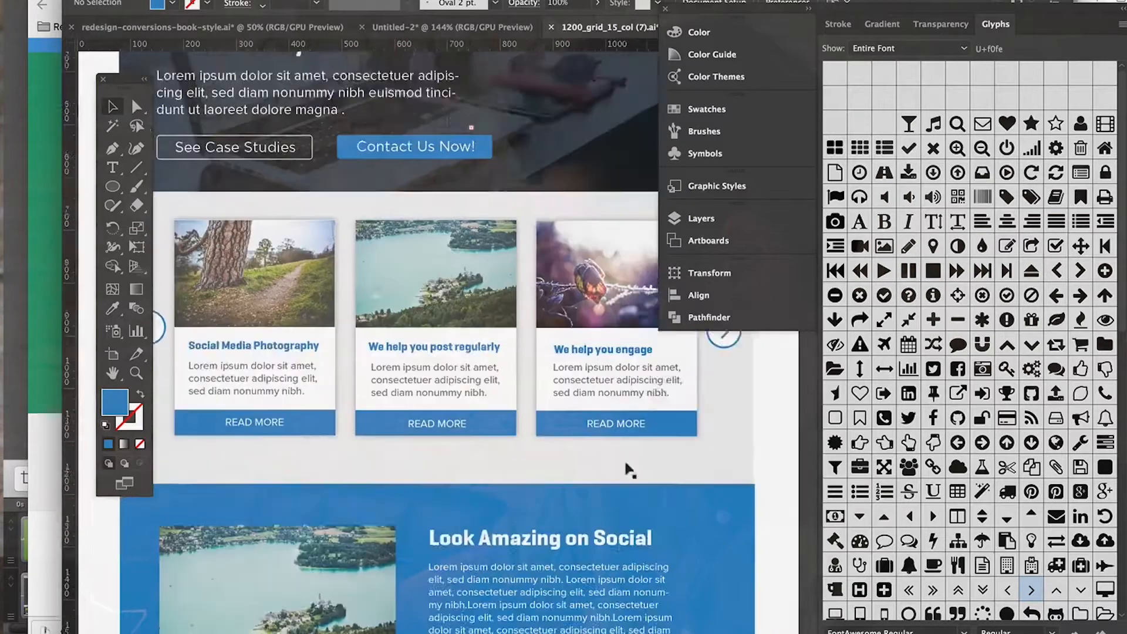
{"action": "scroll", "coordinate": [629, 404], "scroll_direction": "right", "scroll_amount": 4}
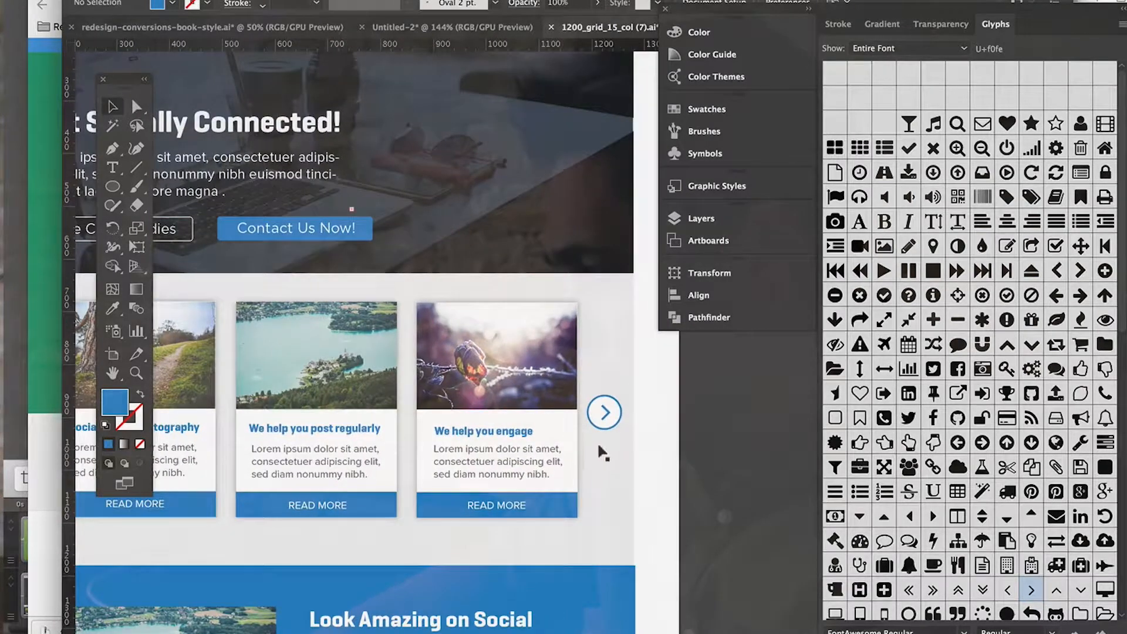
{"action": "scroll", "coordinate": [600, 448], "scroll_direction": "up", "scroll_amount": 8}
{"action": "scroll", "coordinate": [602, 449], "scroll_direction": "right", "scroll_amount": 2}
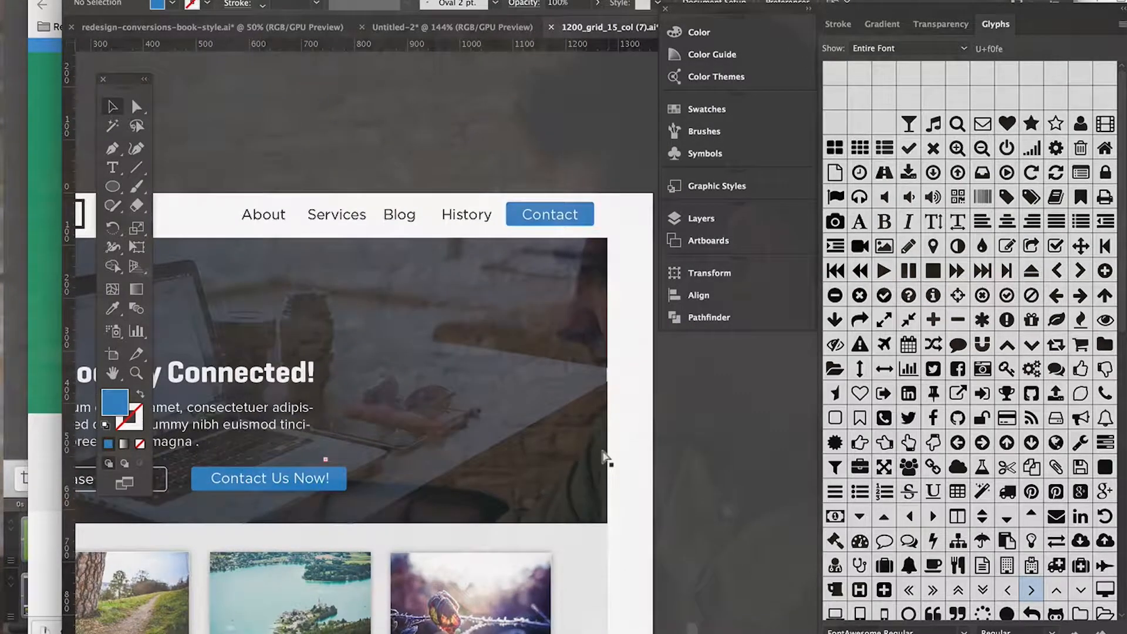
Step: Shift the "Contact" label to the right within its blue navigation button
{"action": "scroll", "coordinate": [605, 456], "scroll_direction": "up", "scroll_amount": 3}
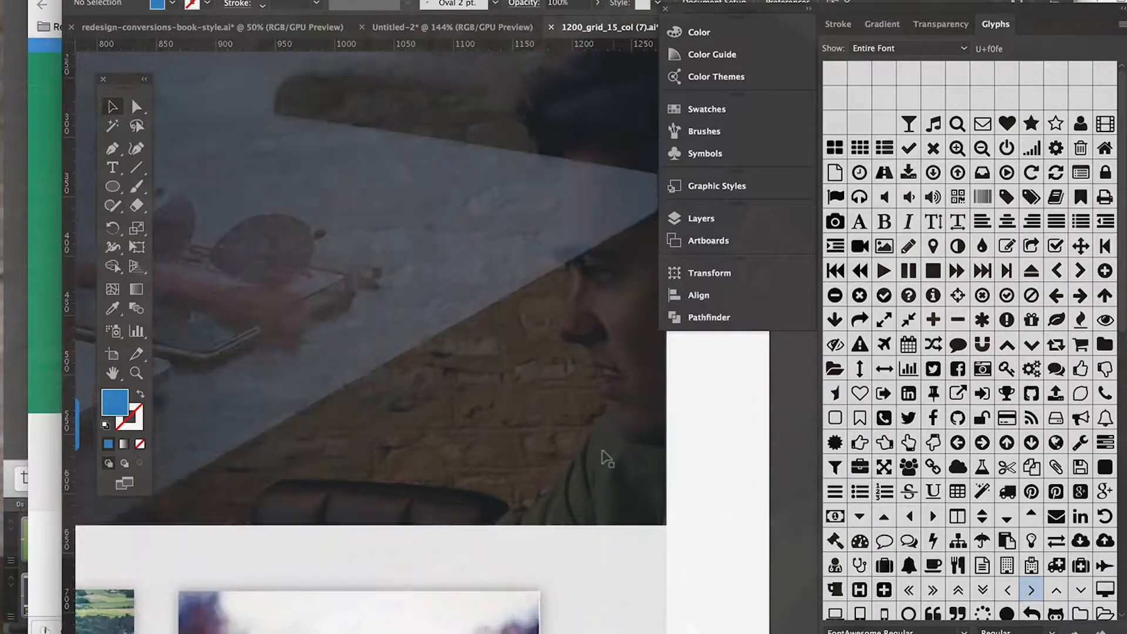
{"action": "scroll", "coordinate": [604, 456], "scroll_direction": "down", "scroll_amount": 1}
{"action": "scroll", "coordinate": [1043, 201], "scroll_direction": "down", "scroll_amount": 15}
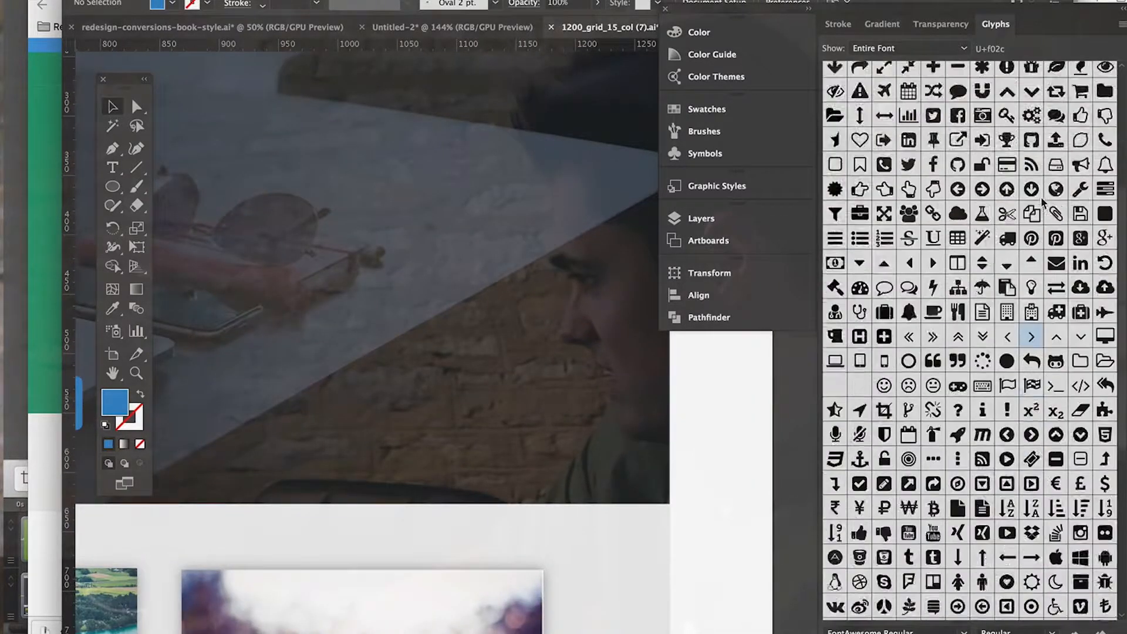
{"action": "scroll", "coordinate": [564, 317], "scroll_direction": "down", "scroll_amount": 10}
{"action": "scroll", "coordinate": [563, 317], "scroll_direction": "left", "scroll_amount": 4}
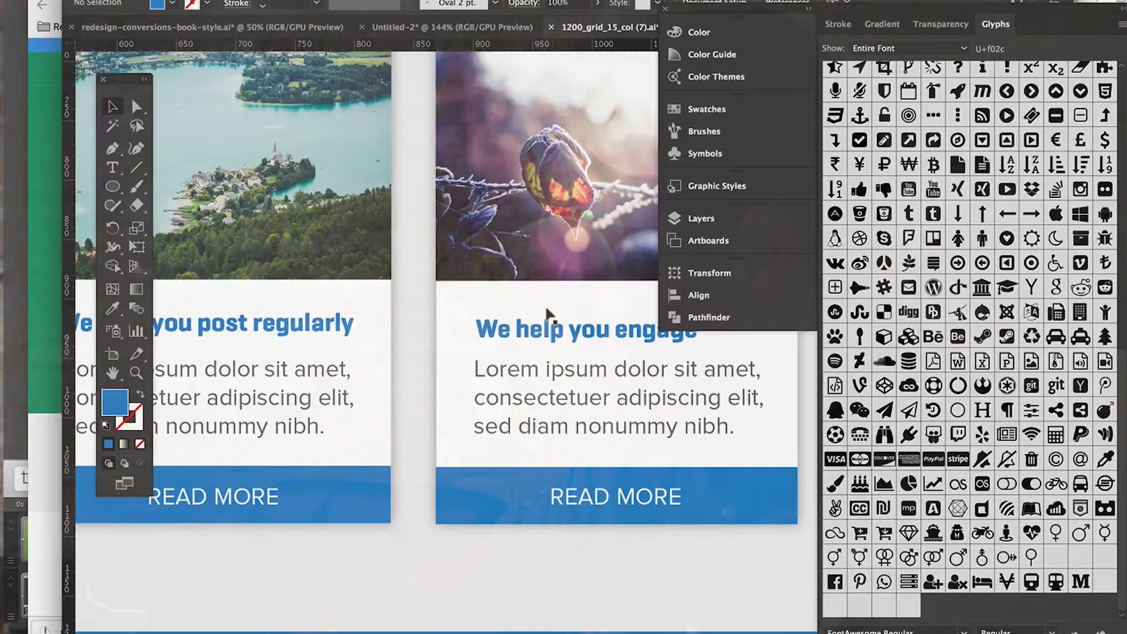
{"action": "scroll", "coordinate": [546, 313], "scroll_direction": "up", "scroll_amount": 15}
{"action": "scroll", "coordinate": [546, 313], "scroll_direction": "right", "scroll_amount": 5}
{"action": "mouse_move", "coordinate": [503, 259]}
{"action": "left_mouse_down"}
{"action": "mouse_move", "coordinate": [529, 258]}
{"action": "mouse_move", "coordinate": [506, 258]}
{"action": "left_mouse_up"}
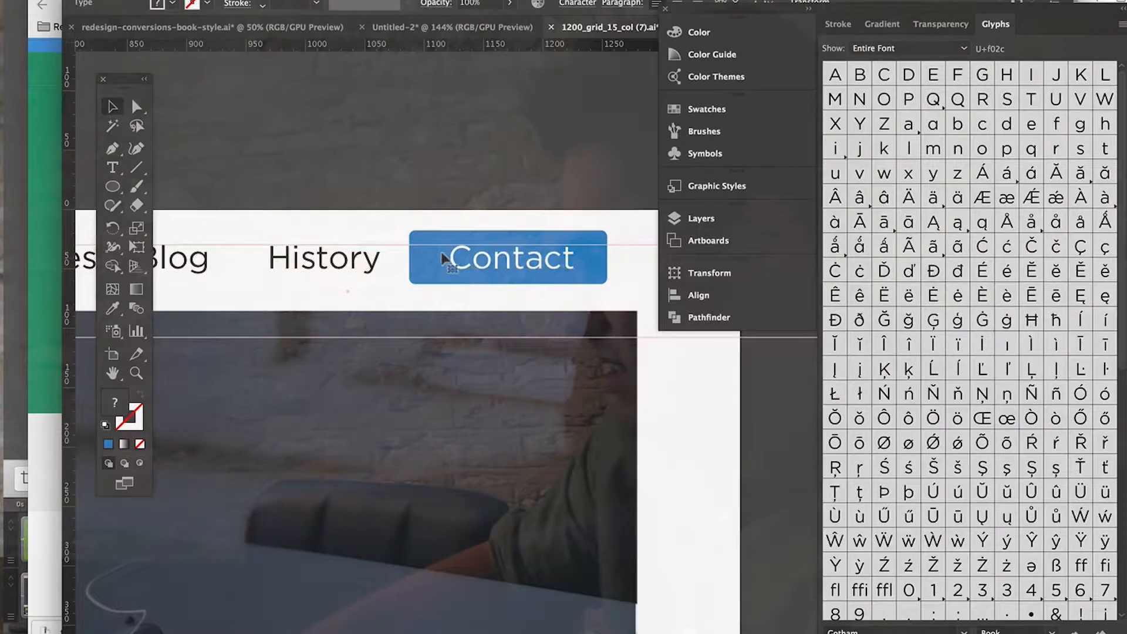
{"action": "double_click", "coordinate": [444, 259]}
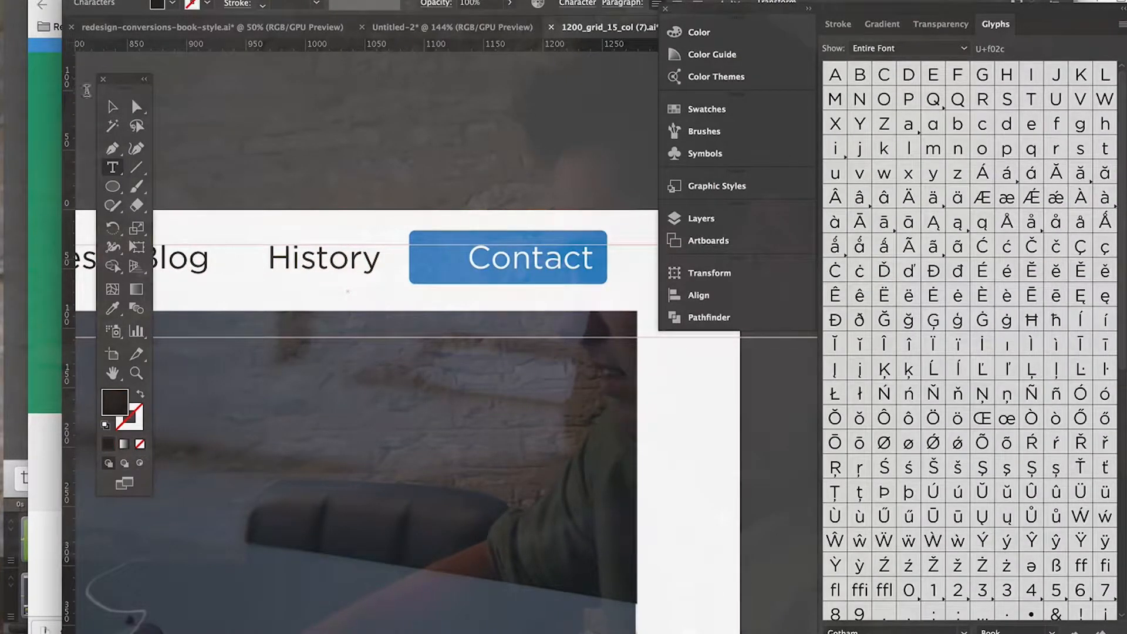
Step: Widen the blue "Contact" button on its right side, leaving icon space in front of the label
{"action": "left_click", "coordinate": [104, 104]}
{"action": "left_click", "coordinate": [512, 141]}
{"action": "left_click", "coordinate": [503, 234]}
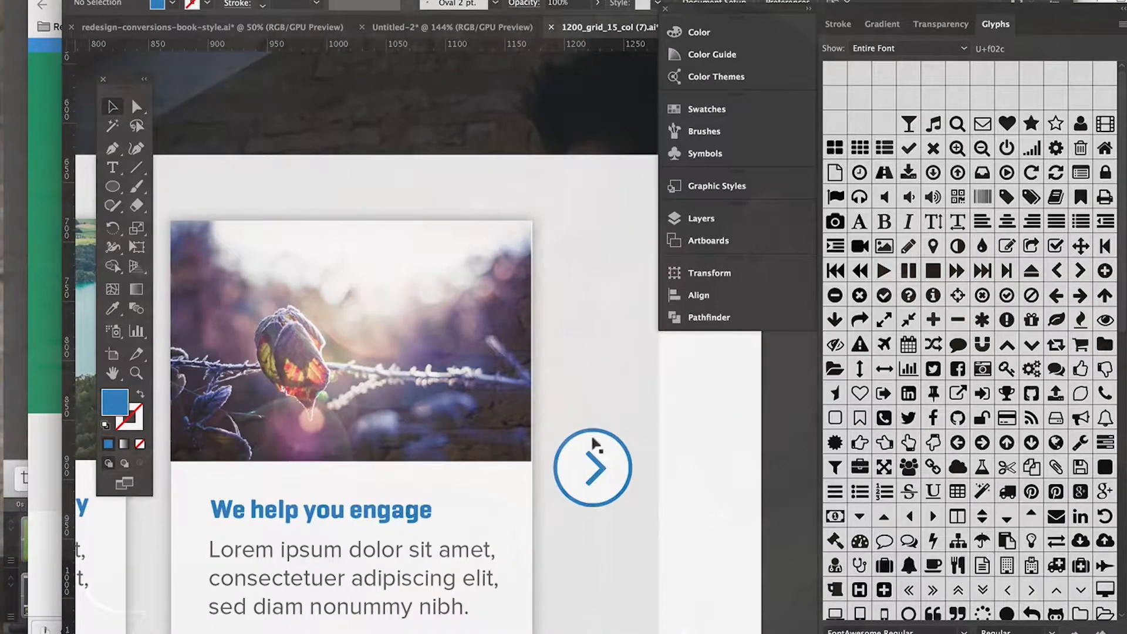
Step: Copy the right carousel arrow's chevron glyph onto the hero image below the "Contact" button, and select its character for editing
{"action": "left_click", "coordinate": [594, 464]}
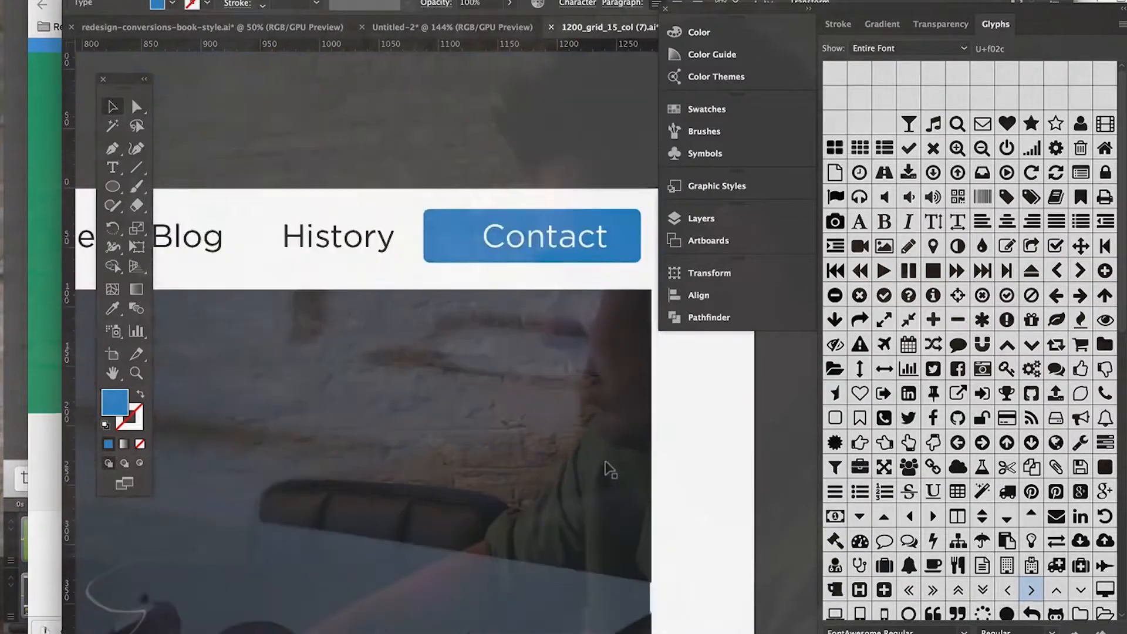
{"action": "left_click", "coordinate": [534, 417]}
{"action": "double_click", "coordinate": [538, 414]}
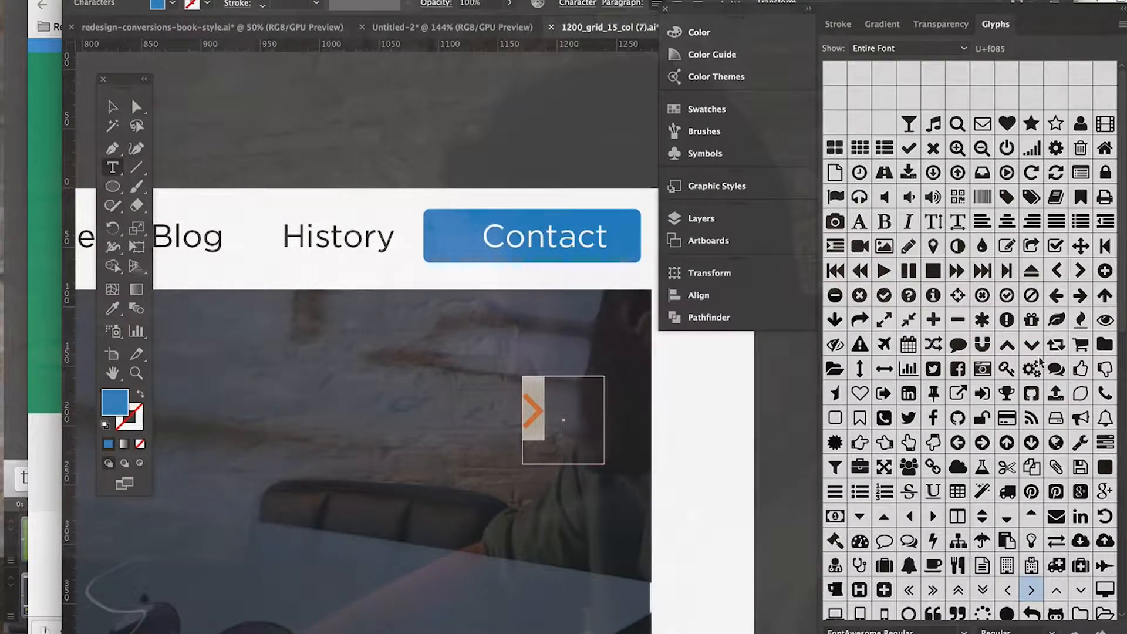
Step: Replace the copied chevron with the solid Font Awesome envelope glyph
{"action": "scroll", "coordinate": [998, 277], "scroll_direction": "down", "scroll_amount": 5}
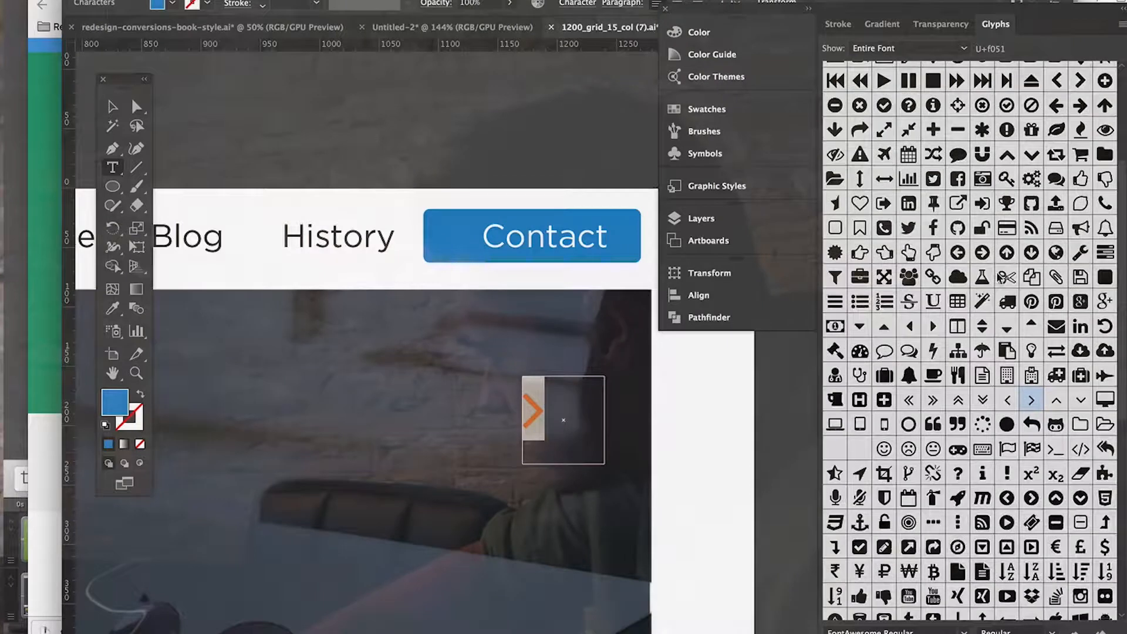
{"action": "scroll", "coordinate": [996, 180], "scroll_direction": "down", "scroll_amount": 6}
{"action": "scroll", "coordinate": [996, 179], "scroll_direction": "up", "scroll_amount": 4}
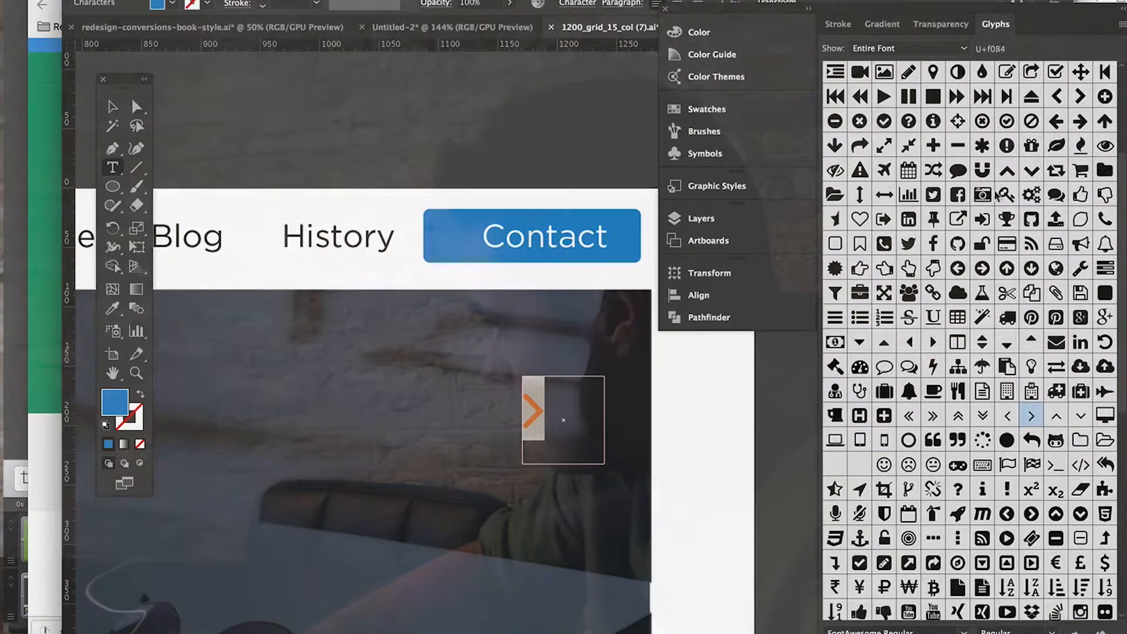
{"action": "scroll", "coordinate": [1034, 247], "scroll_direction": "down", "scroll_amount": 4}
{"action": "scroll", "coordinate": [1034, 248], "scroll_direction": "down", "scroll_amount": 5}
{"action": "double_click", "coordinate": [1040, 125]}
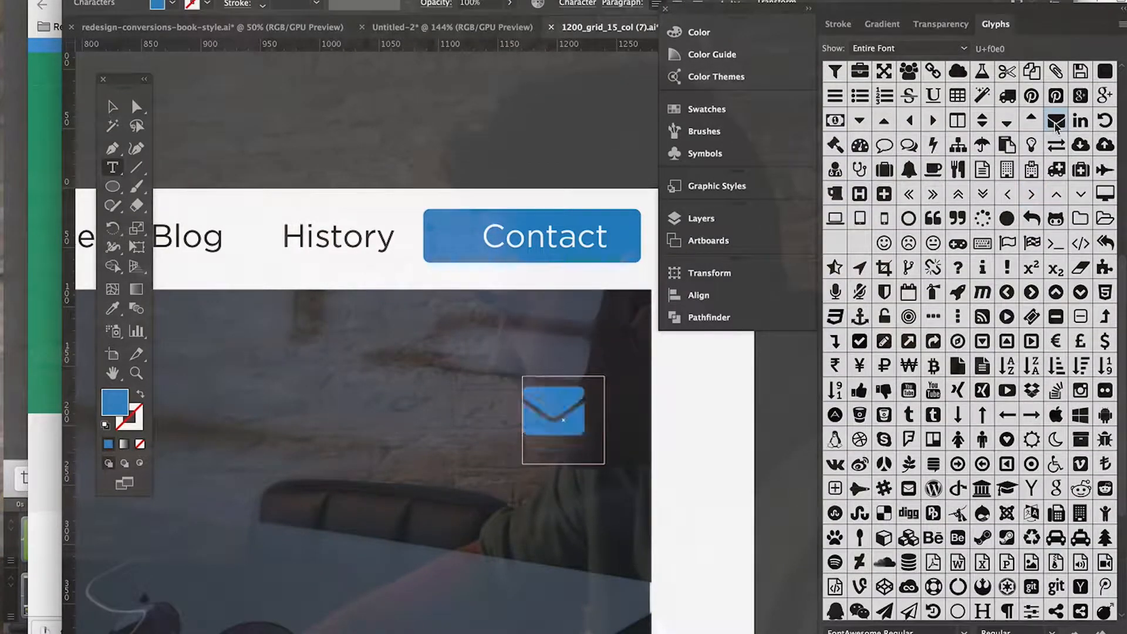
Step: Select the envelope character and set its fill colour to white, ffffff
{"action": "key", "text": "shift+Left"}
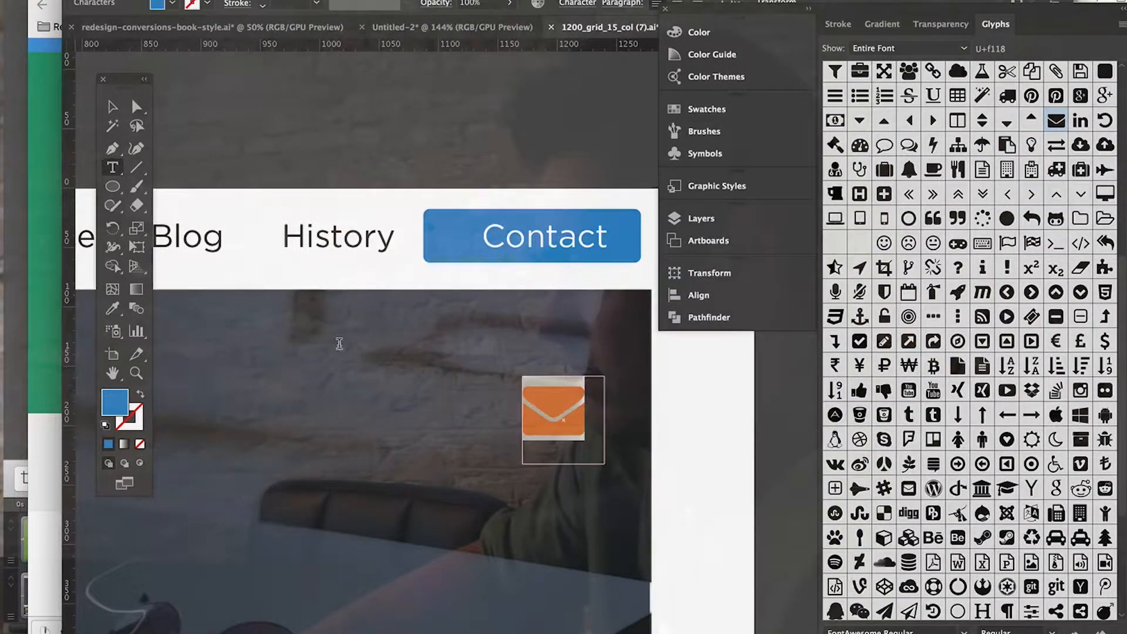
{"action": "double_click", "coordinate": [108, 403]}
{"action": "type", "text": "ffffff"}
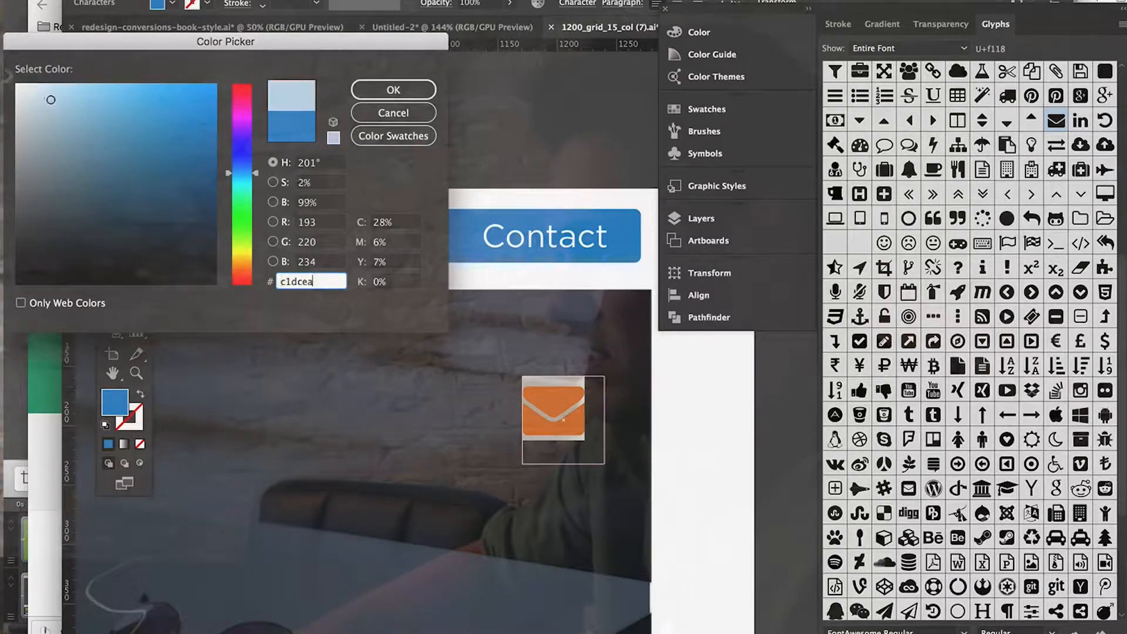
{"action": "left_click", "coordinate": [389, 90]}
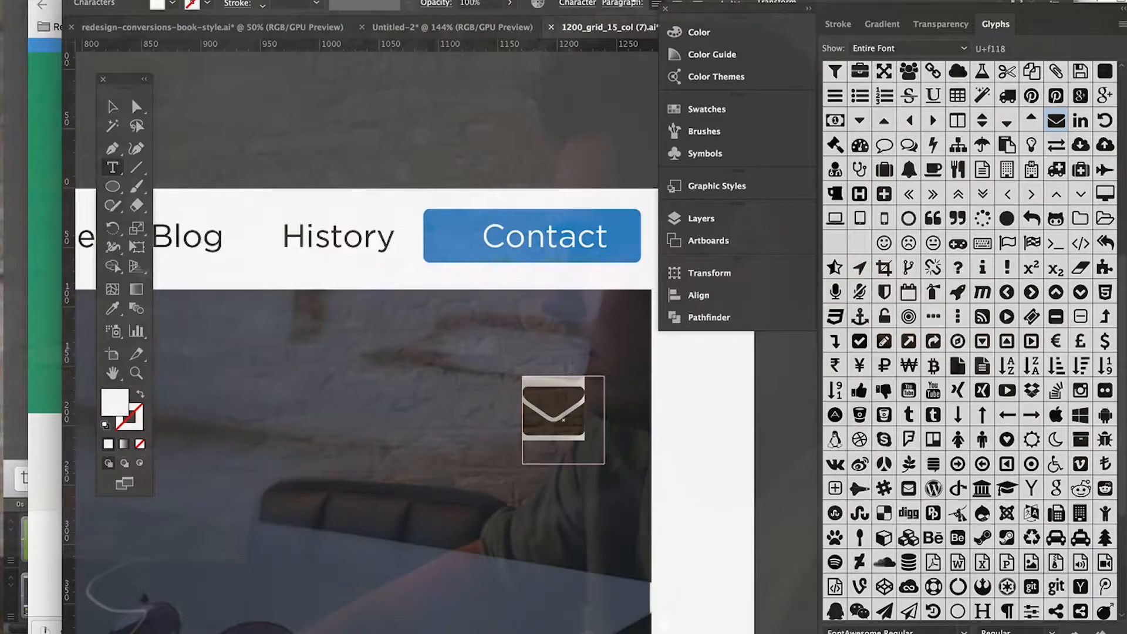
Step: Set the white envelope glyph's font size to 32 pt
{"action": "left_click", "coordinate": [578, 4]}
{"action": "left_click", "coordinate": [448, 99]}
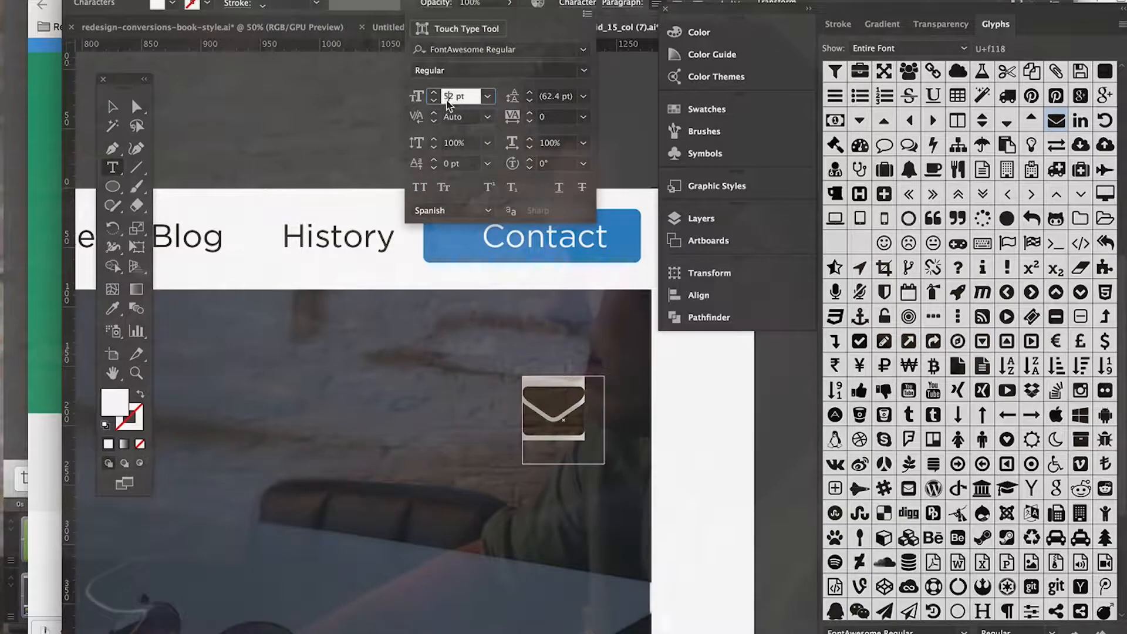
{"action": "key", "text": "BackSpace"}
{"action": "type", "text": "3"}
{"action": "key", "text": "Return"}
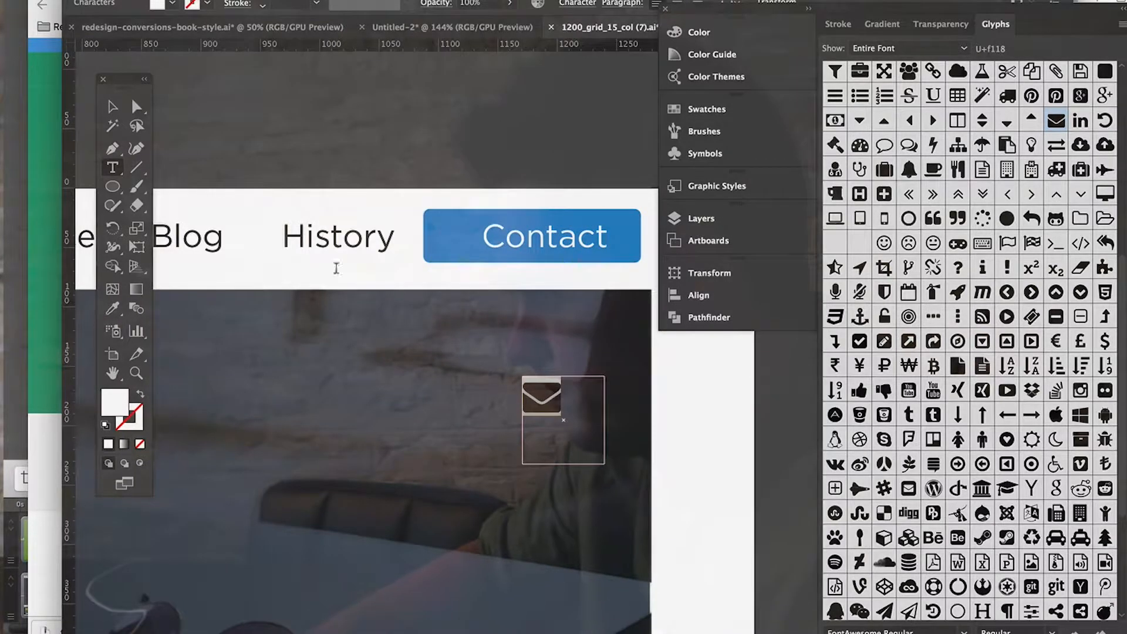
{"action": "left_click", "coordinate": [112, 107]}
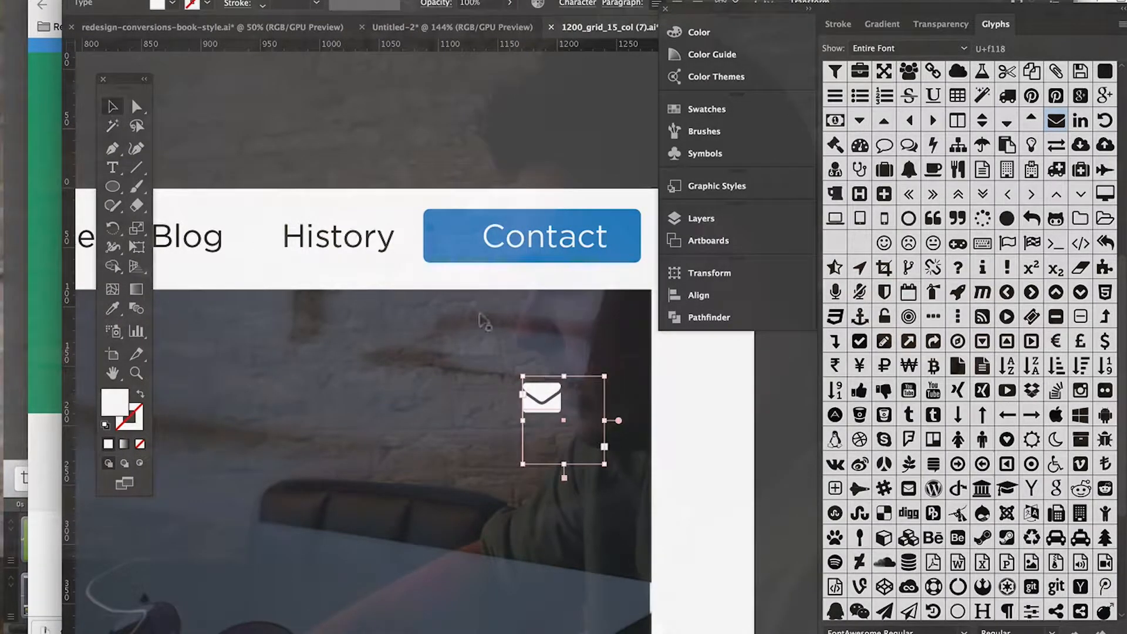
Step: Place the envelope icon in front of the label on the blue "Contact" button and reduce its font size to fit
{"action": "left_click_drag", "start_coordinate": [539, 402], "coordinate": [451, 238]}
{"action": "left_click", "coordinate": [565, 3]}
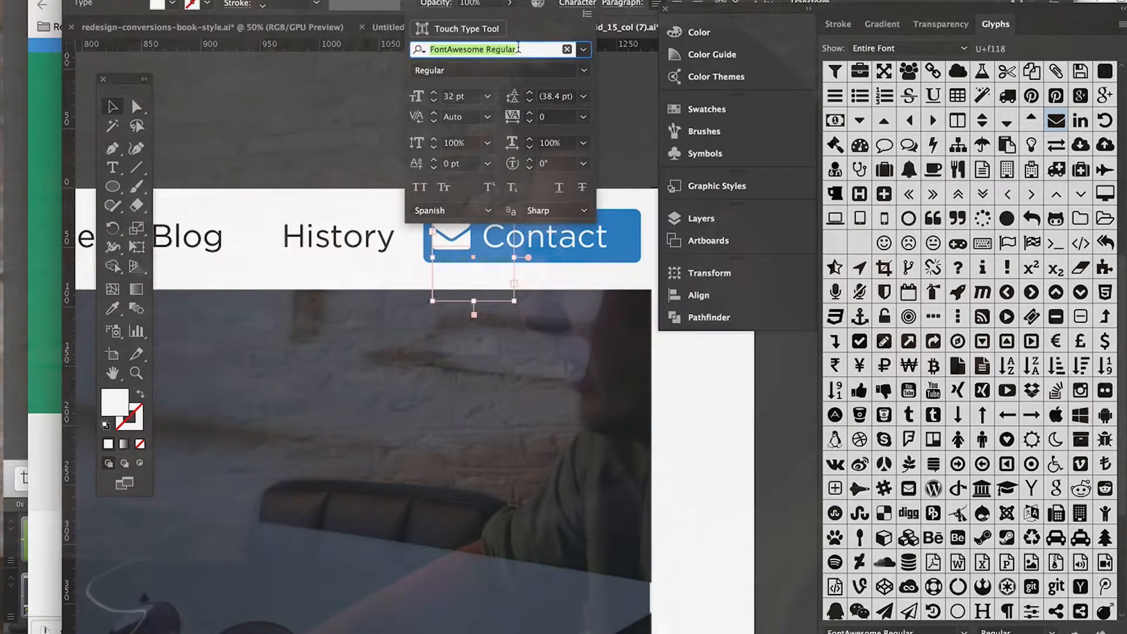
{"action": "left_click", "coordinate": [447, 97]}
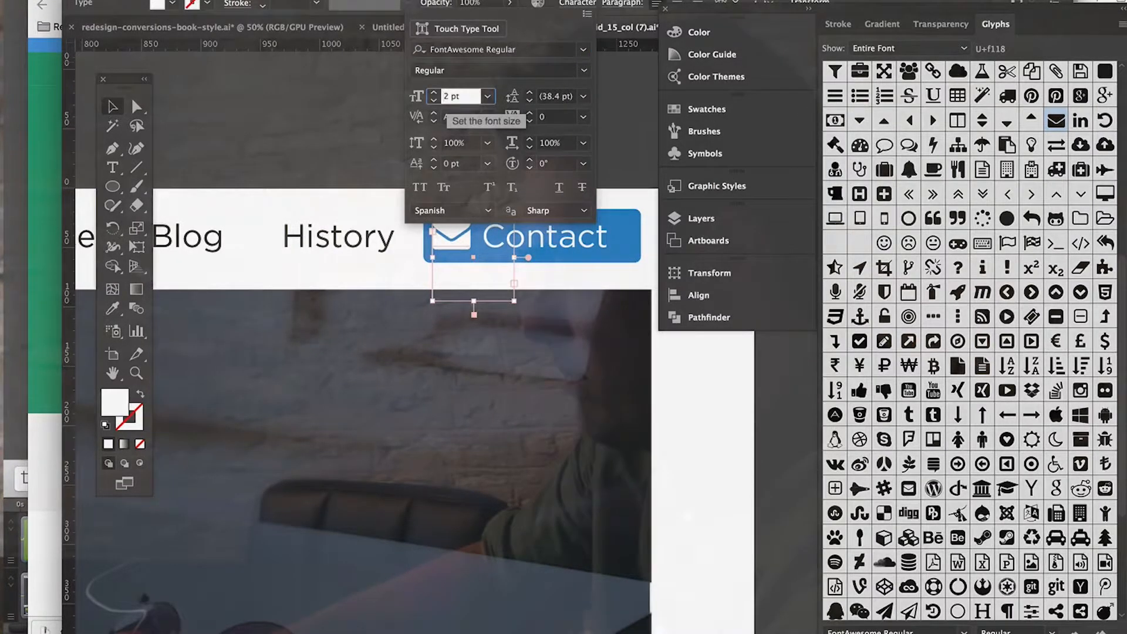
{"action": "key", "text": "Return"}
{"action": "left_click_drag", "start_coordinate": [446, 225], "coordinate": [458, 234]}
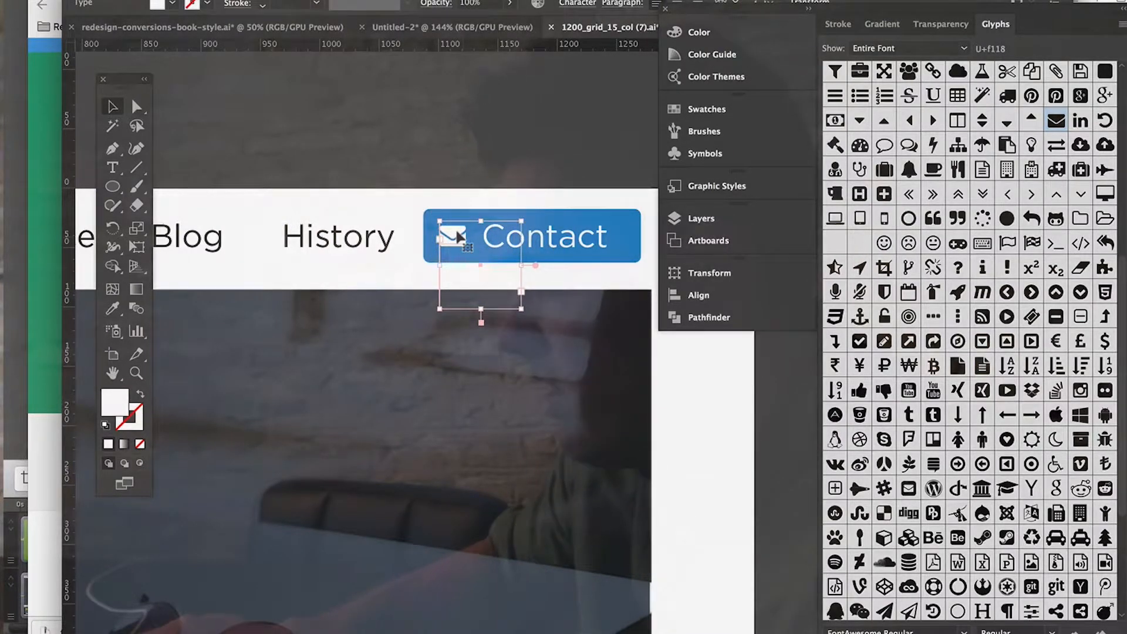
{"action": "left_click", "coordinate": [483, 154]}
Step: Check the envelope icon on the "Contact" button in context, comparing it with the hero section and the right carousel arrow
{"action": "key", "text": "super+minus"}
{"action": "key", "text": "super+minus"}
{"action": "scroll", "coordinate": [483, 151], "scroll_direction": "left", "scroll_amount": 5}
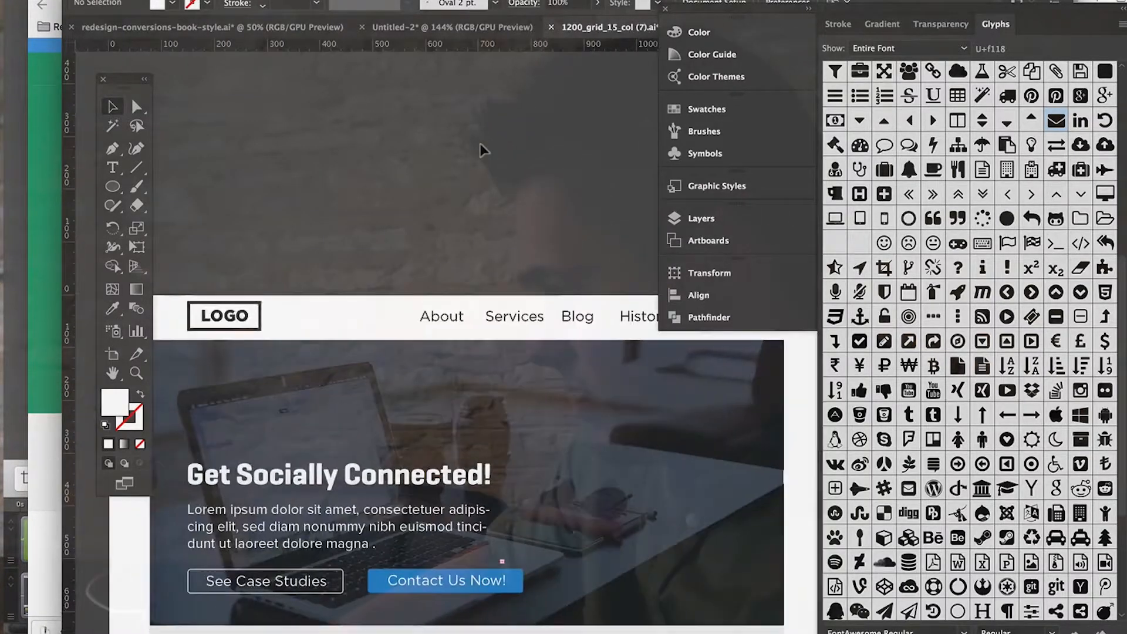
{"action": "scroll", "coordinate": [483, 151], "scroll_direction": "down", "scroll_amount": 6}
{"action": "scroll", "coordinate": [483, 151], "scroll_direction": "right", "scroll_amount": 5}
{"action": "key", "text": "super+plus"}
{"action": "key", "text": "super+plus"}
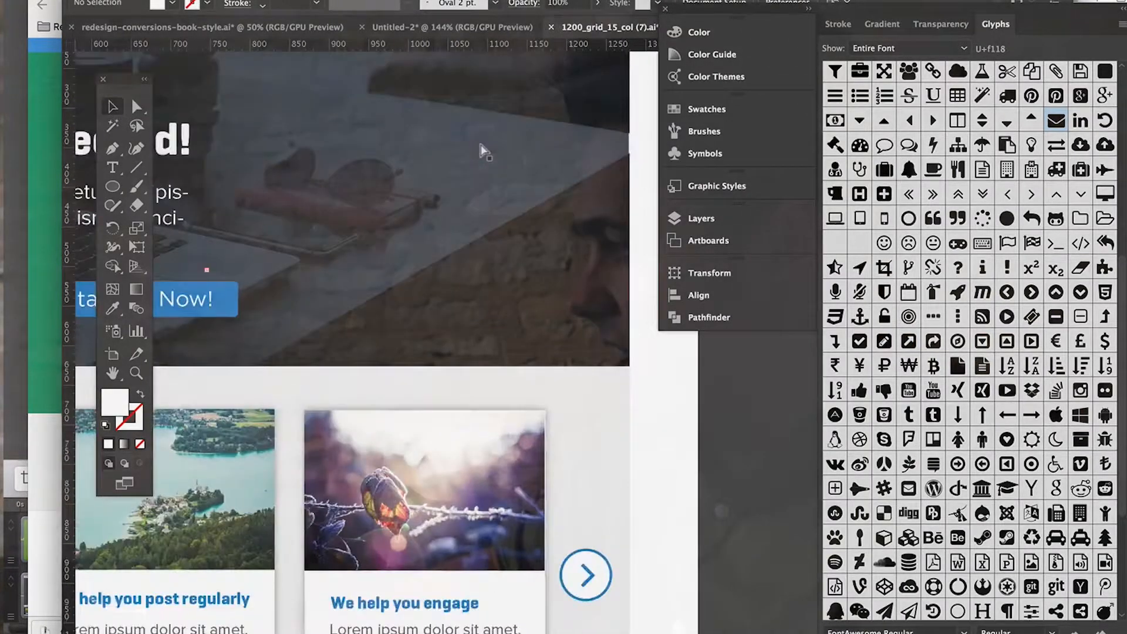
{"action": "scroll", "coordinate": [482, 150], "scroll_direction": "up", "scroll_amount": 10}
{"action": "scroll", "coordinate": [483, 151], "scroll_direction": "right", "scroll_amount": 2}
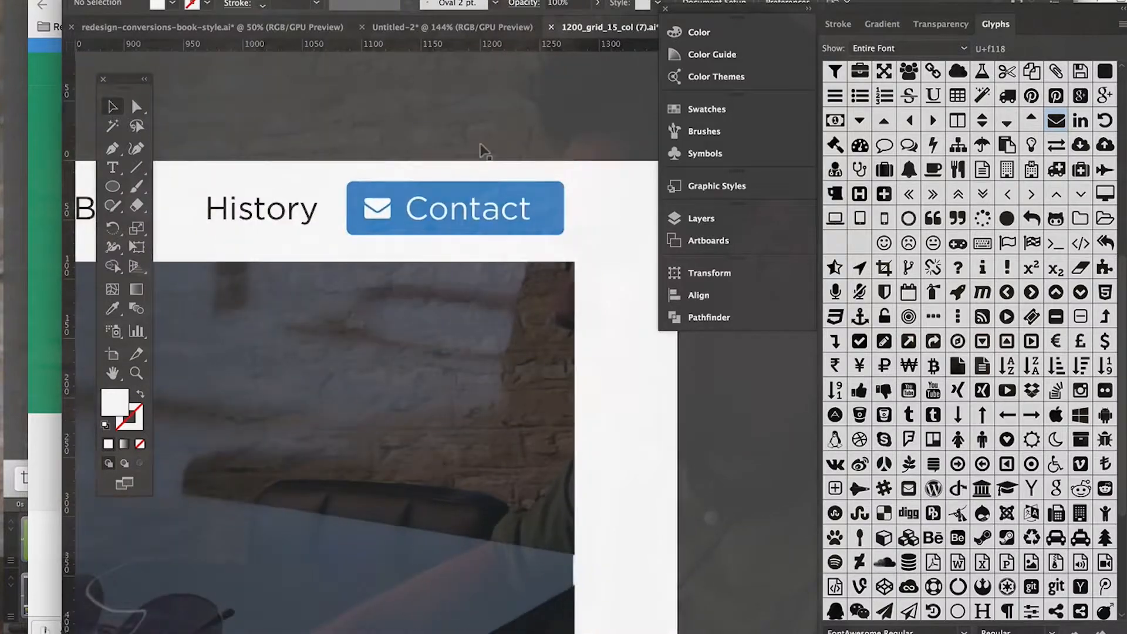
{"action": "scroll", "coordinate": [482, 151], "scroll_direction": "down", "scroll_amount": 11}
{"action": "scroll", "coordinate": [483, 151], "scroll_direction": "down", "scroll_amount": 4}
{"action": "scroll", "coordinate": [483, 150], "scroll_direction": "right", "scroll_amount": 1}
Step: Replace the solid envelope on the "Contact" button with the outlined Font Awesome envelope glyph
{"action": "scroll", "coordinate": [1002, 231], "scroll_direction": "up", "scroll_amount": 8}
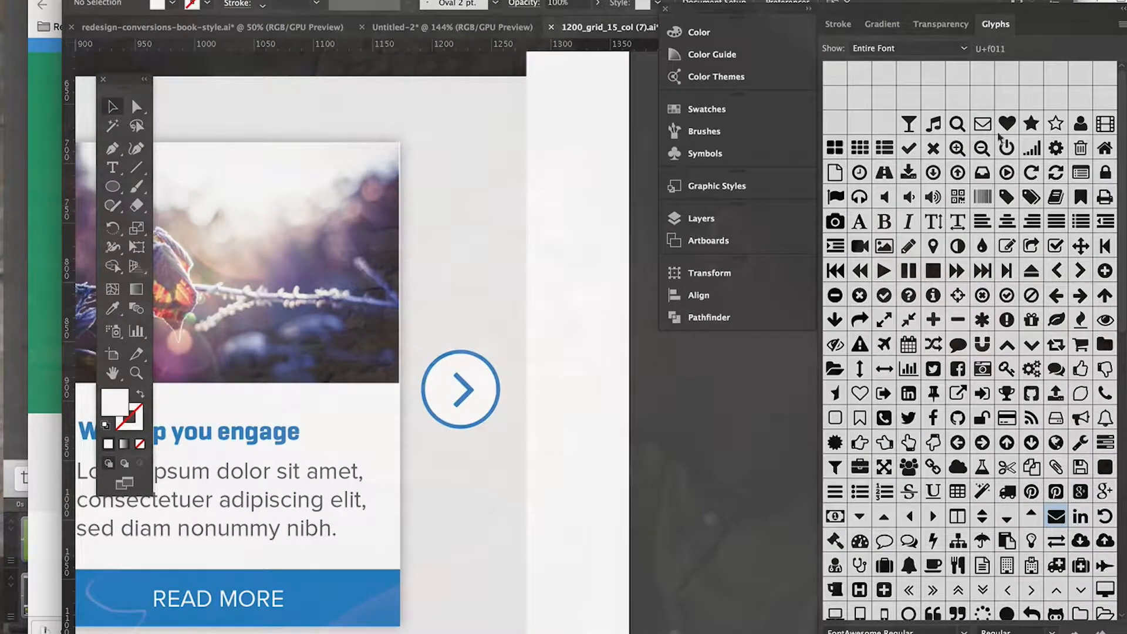
{"action": "scroll", "coordinate": [365, 247], "scroll_direction": "up", "scroll_amount": 12}
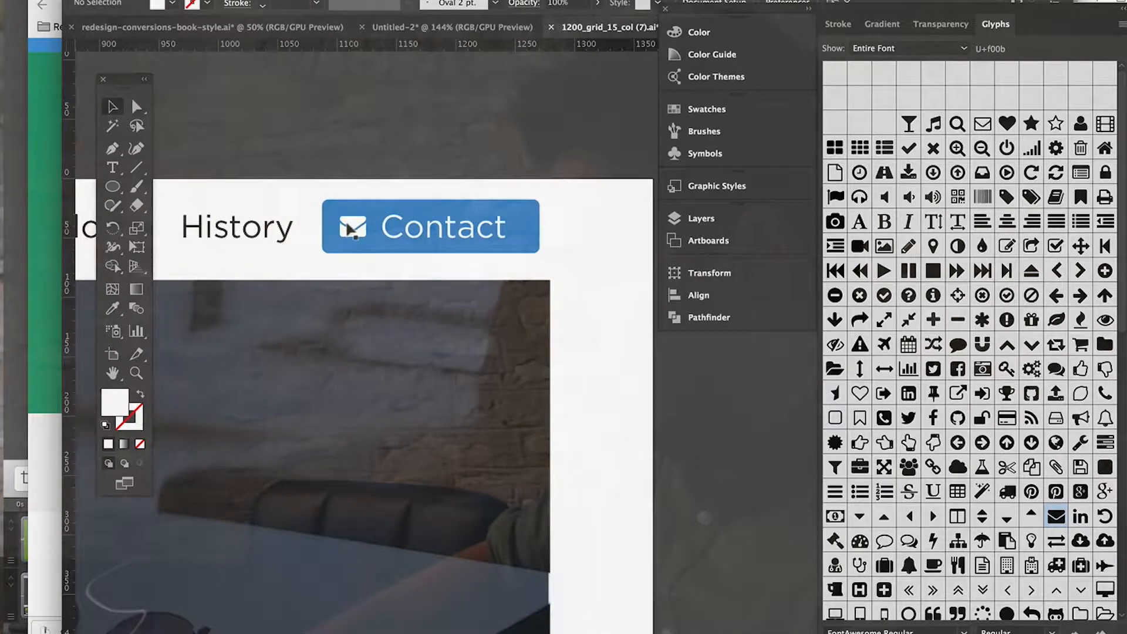
{"action": "double_click", "coordinate": [350, 229]}
{"action": "left_click", "coordinate": [978, 123]}
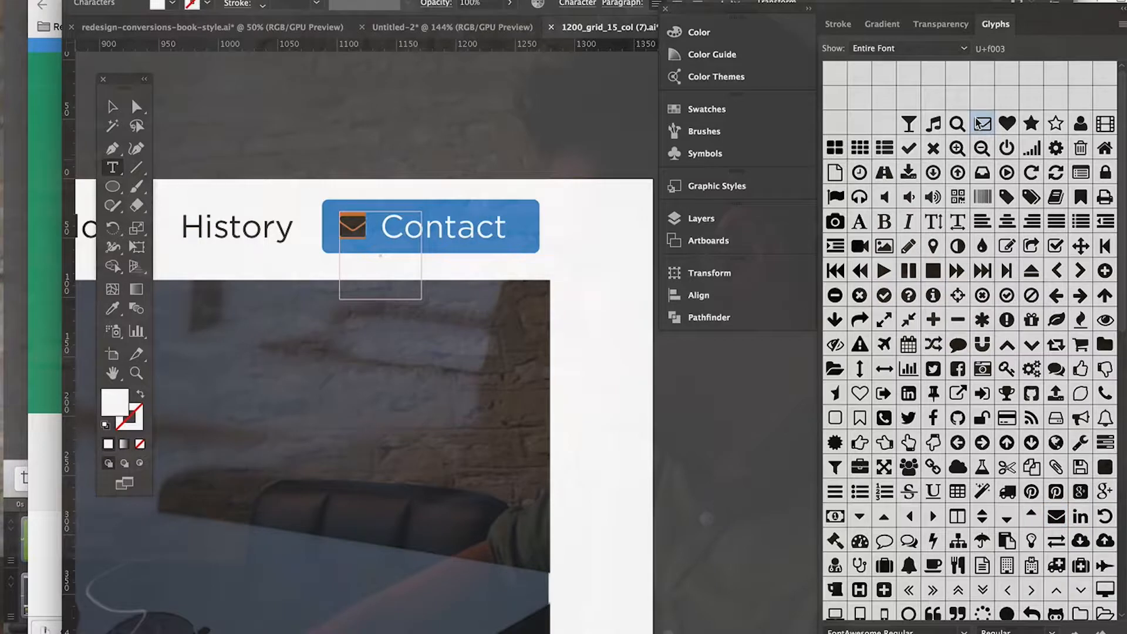
{"action": "left_click", "coordinate": [115, 106]}
{"action": "left_click", "coordinate": [471, 147]}
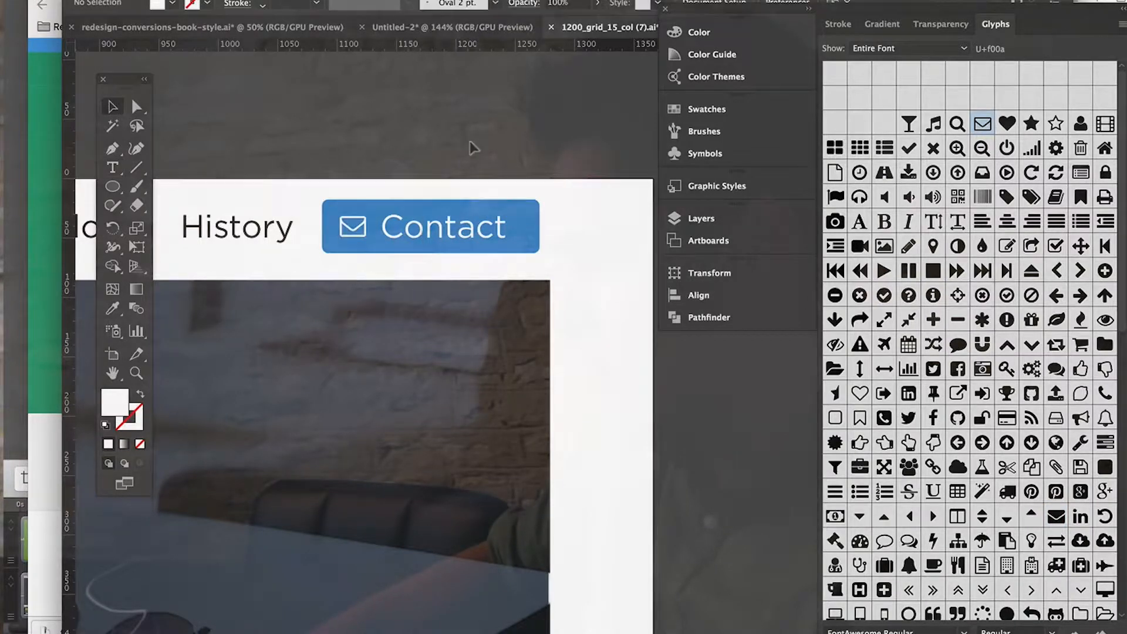
Step: Browse the full Font Awesome glyph set to see which icons it offers
{"action": "scroll", "coordinate": [470, 146], "scroll_direction": "left", "scroll_amount": 5}
{"action": "scroll", "coordinate": [470, 146], "scroll_direction": "down", "scroll_amount": 1}
{"action": "scroll", "coordinate": [1062, 341], "scroll_direction": "down", "scroll_amount": 5}
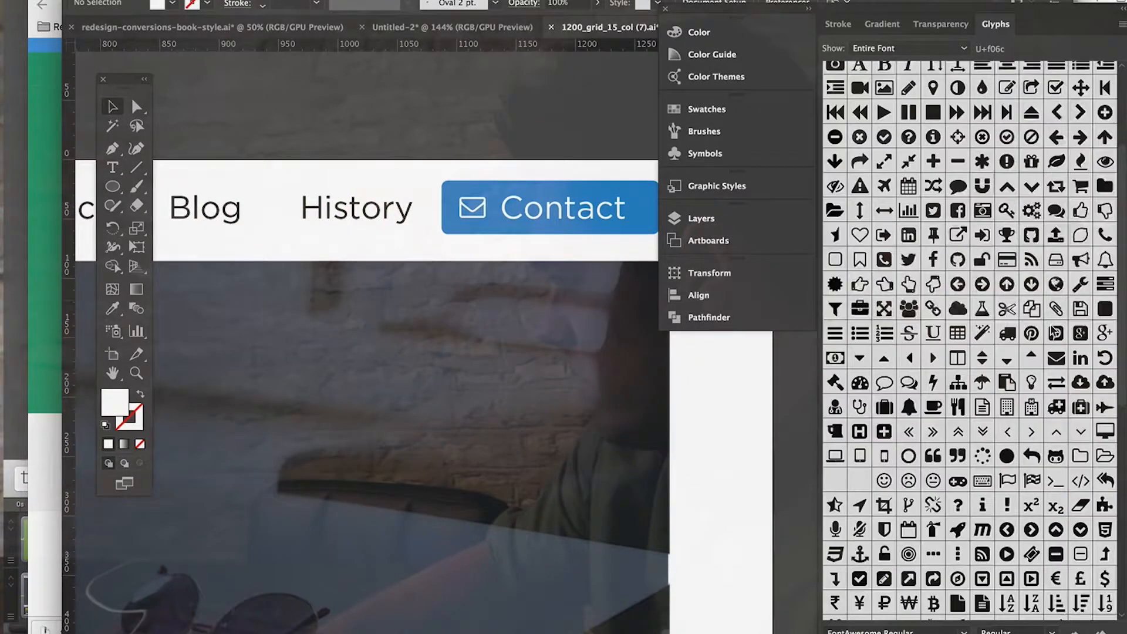
{"action": "scroll", "coordinate": [1055, 262], "scroll_direction": "up", "scroll_amount": 4}
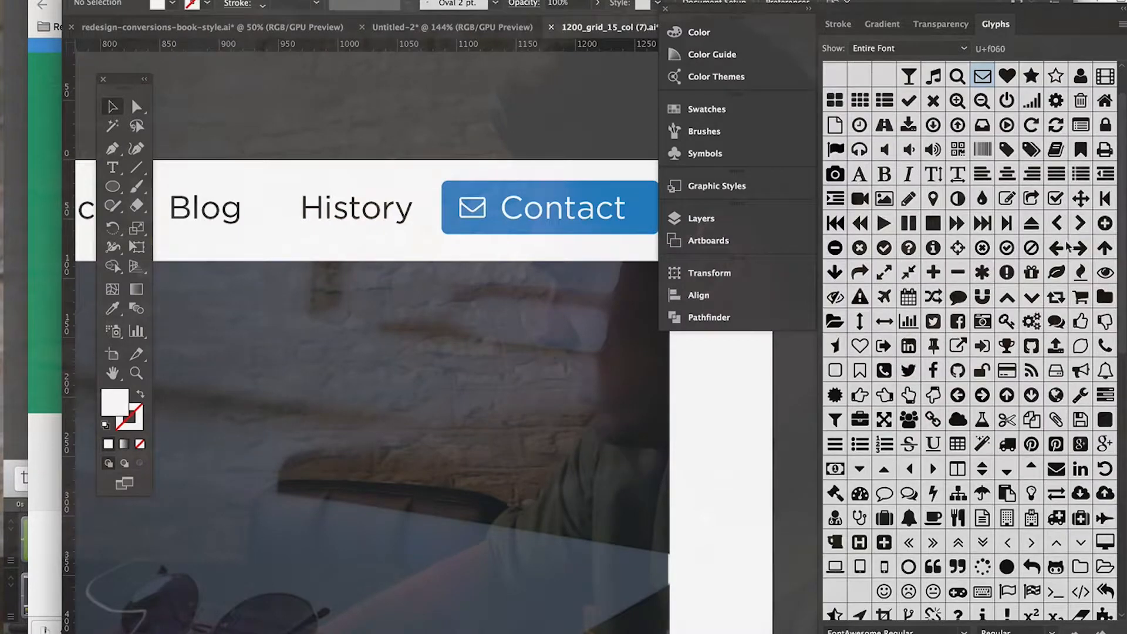
{"action": "scroll", "coordinate": [1004, 376], "scroll_direction": "down", "scroll_amount": 6}
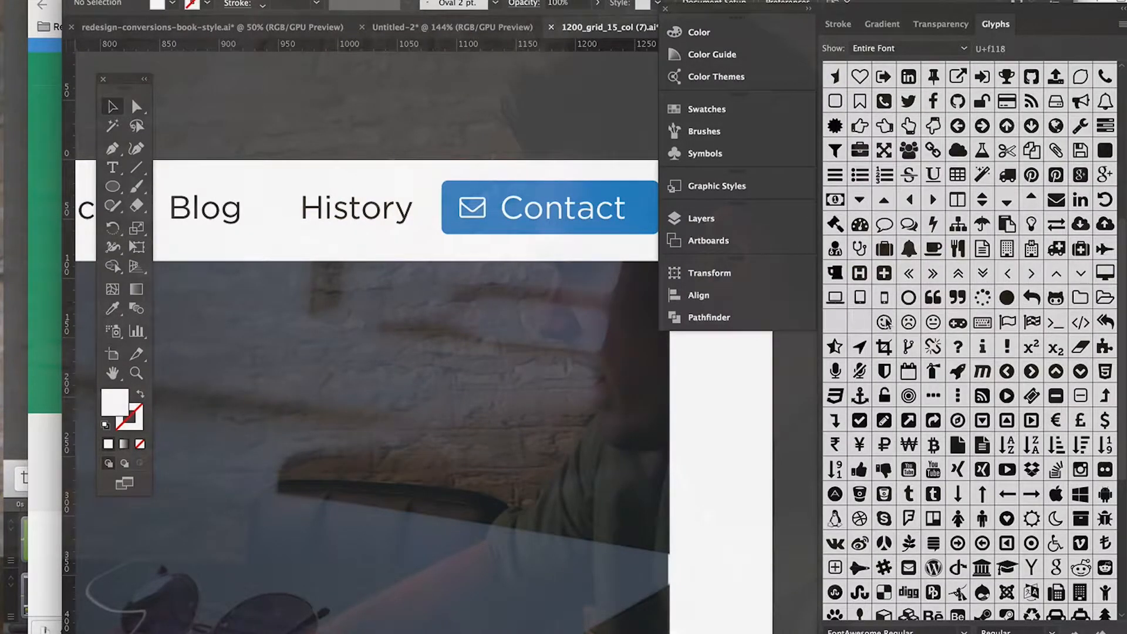
{"action": "scroll", "coordinate": [971, 370], "scroll_direction": "down", "scroll_amount": 6}
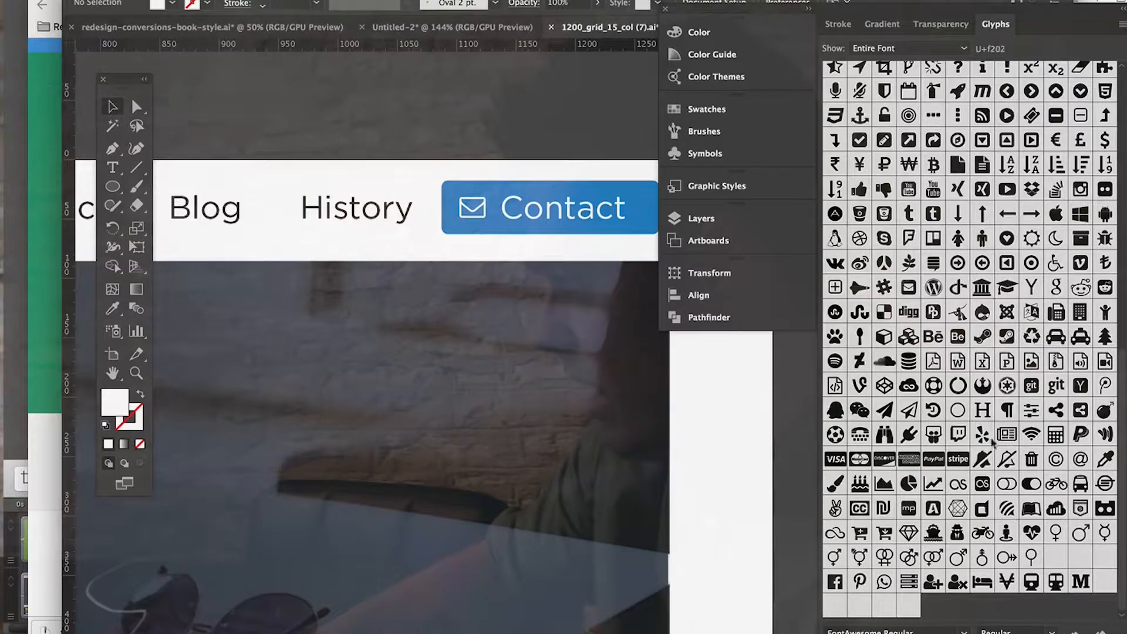
{"action": "scroll", "coordinate": [954, 171], "scroll_direction": "up", "scroll_amount": 1}
{"action": "scroll", "coordinate": [928, 296], "scroll_direction": "up", "scroll_amount": 12}
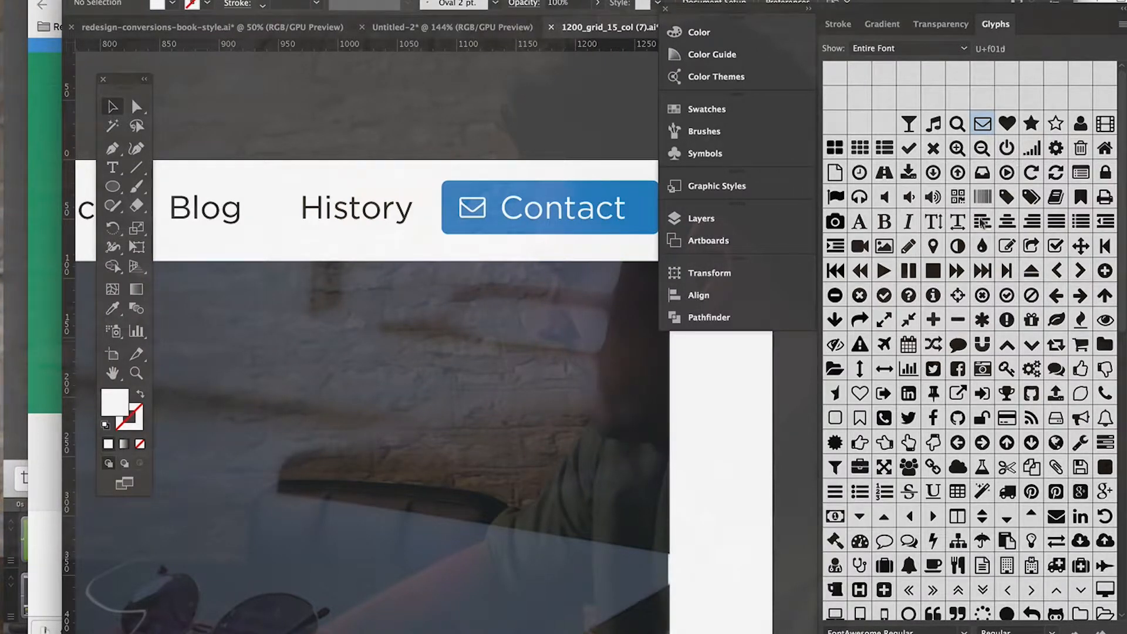
Step: Look over the landing page from the header through the carousel cards to the "Look Amazing on Social" section
{"action": "scroll", "coordinate": [780, 403], "scroll_direction": "down", "scroll_amount": 2}
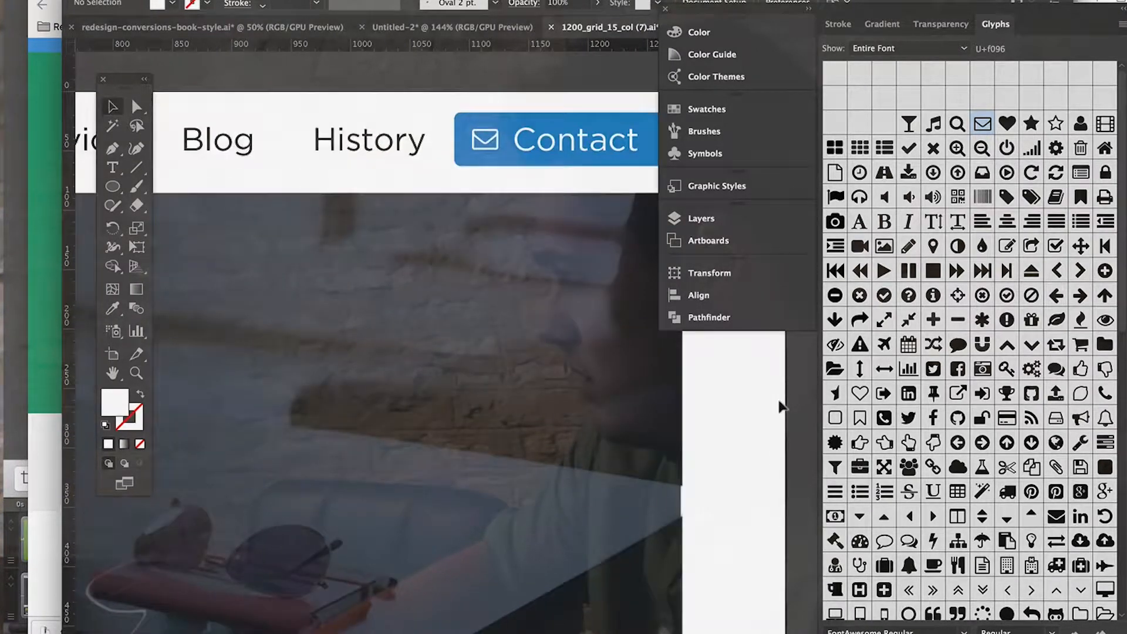
{"action": "scroll", "coordinate": [567, 403], "scroll_direction": "down", "scroll_amount": 4}
{"action": "scroll", "coordinate": [567, 403], "scroll_direction": "down", "scroll_amount": 2}
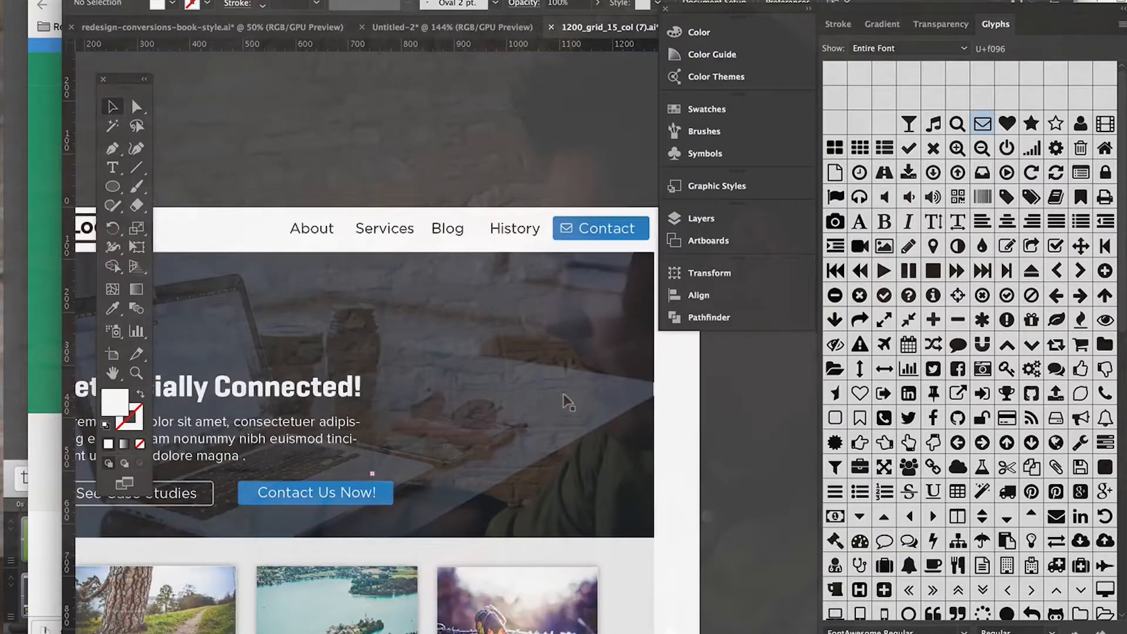
{"action": "scroll", "coordinate": [567, 402], "scroll_direction": "left", "scroll_amount": 4}
{"action": "scroll", "coordinate": [567, 403], "scroll_direction": "down", "scroll_amount": 4}
{"action": "scroll", "coordinate": [564, 403], "scroll_direction": "down", "scroll_amount": 2}
{"action": "scroll", "coordinate": [565, 403], "scroll_direction": "right", "scroll_amount": 4}
{"action": "scroll", "coordinate": [565, 403], "scroll_direction": "up", "scroll_amount": 3}
{"action": "scroll", "coordinate": [564, 402], "scroll_direction": "left", "scroll_amount": 2}
{"action": "scroll", "coordinate": [564, 399], "scroll_direction": "down", "scroll_amount": 4}
{"action": "scroll", "coordinate": [565, 399], "scroll_direction": "left", "scroll_amount": 1}
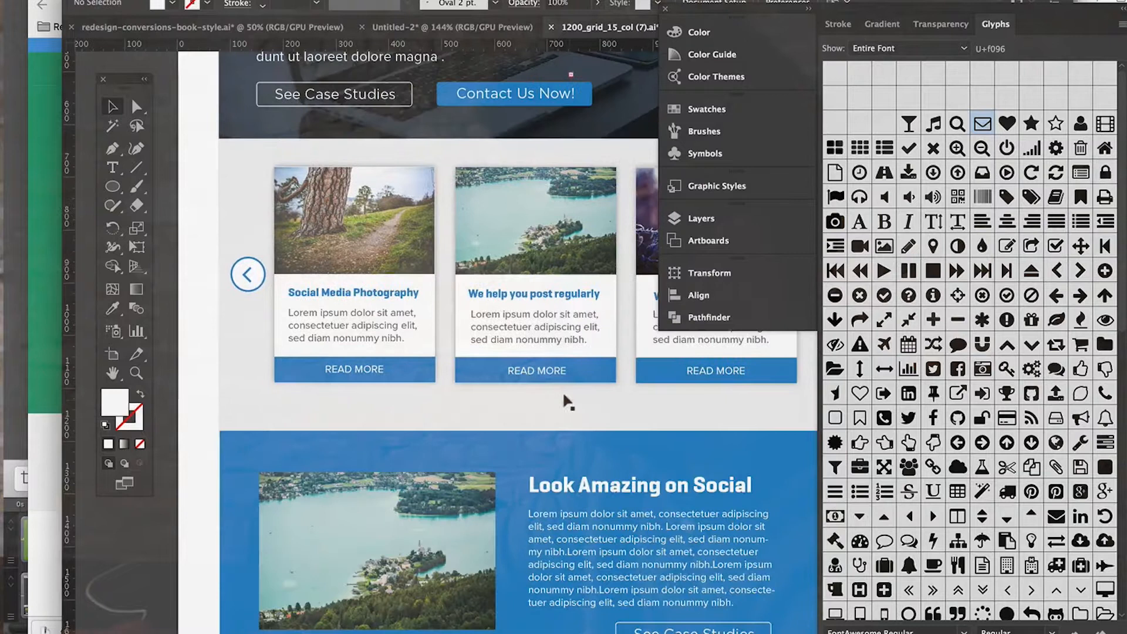
{"action": "scroll", "coordinate": [565, 399], "scroll_direction": "down", "scroll_amount": 2}
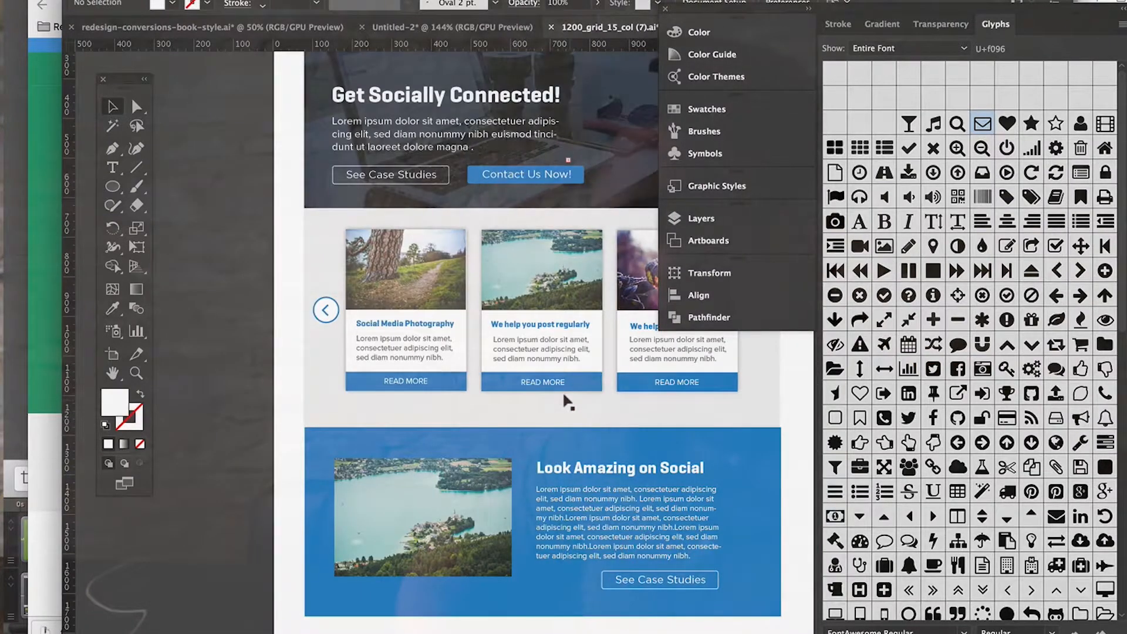
Step: Delete the photos from the three carousel cards, leaving their headings, text and "READ MORE" bars
{"action": "scroll", "coordinate": [564, 403], "scroll_direction": "up", "scroll_amount": 2}
{"action": "scroll", "coordinate": [565, 403], "scroll_direction": "right", "scroll_amount": 1}
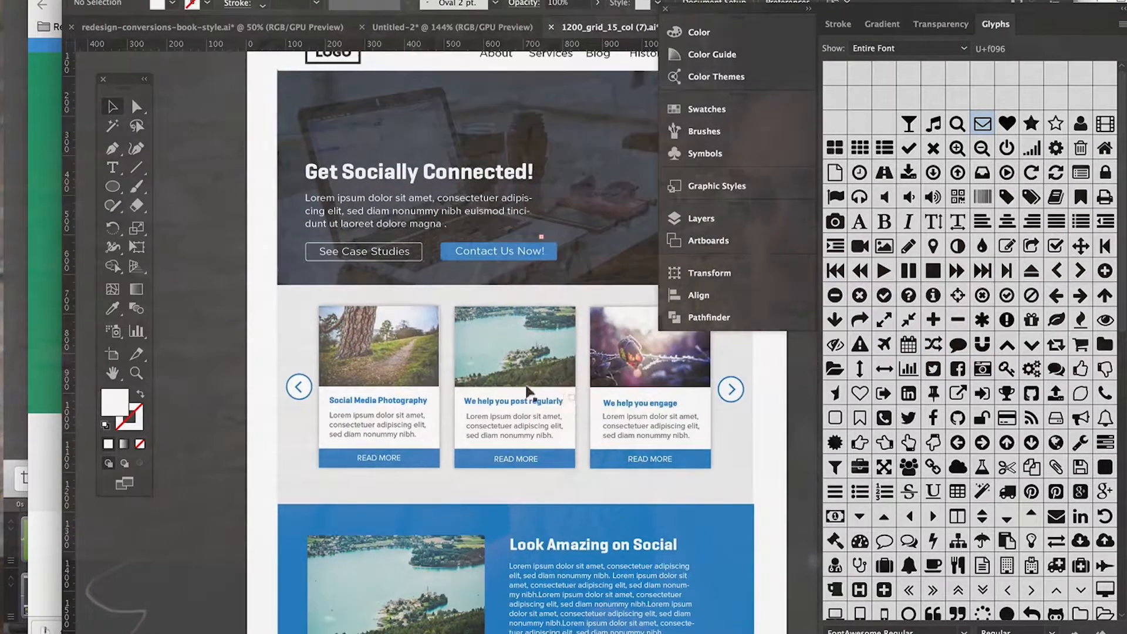
{"action": "left_click", "coordinate": [375, 360]}
{"action": "left_click", "coordinate": [503, 363], "text": "shift"}
{"action": "left_click", "coordinate": [601, 372], "text": "shift"}
{"action": "key", "text": "Delete"}
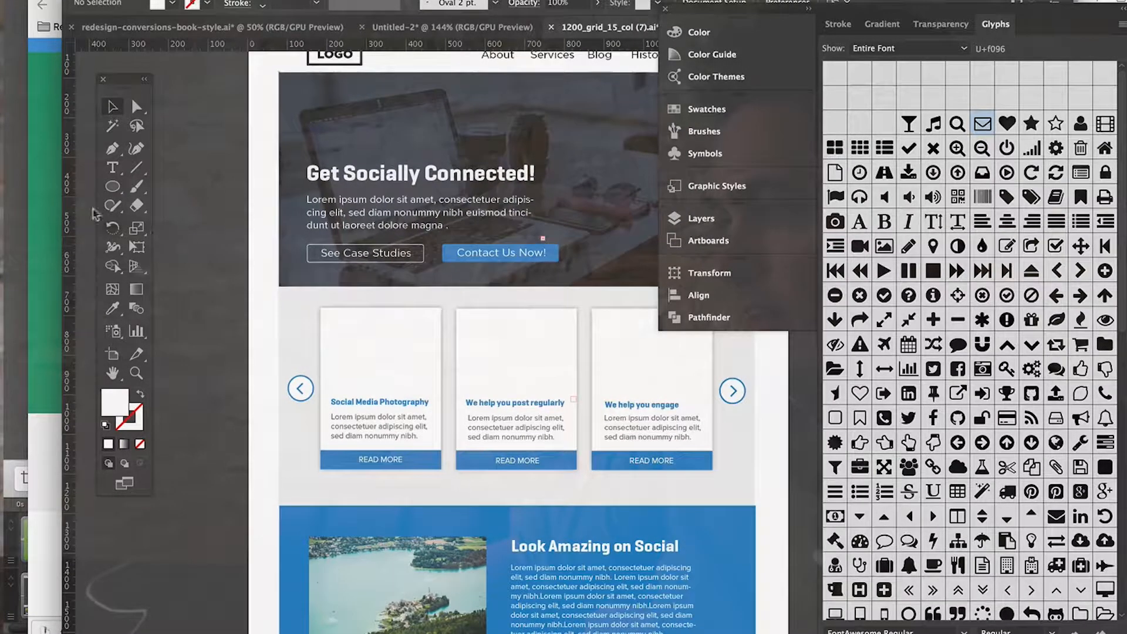
Step: Switch to the browser, search Creative Market for "line icons" and look through the results
{"action": "left_click", "coordinate": [53, 187]}
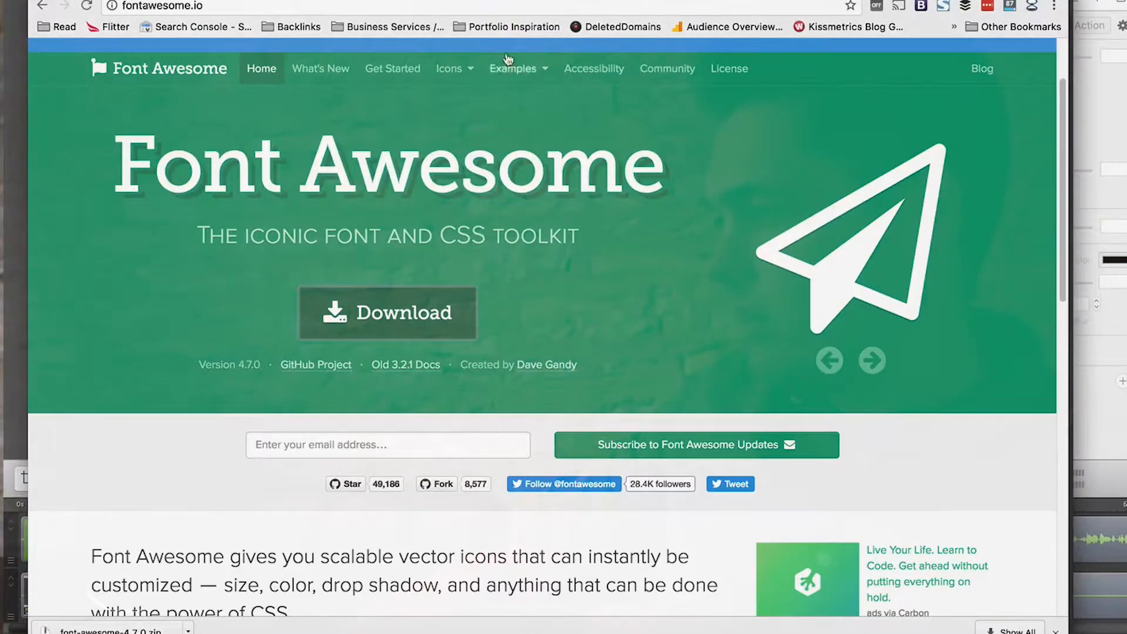
{"action": "left_click", "coordinate": [238, 0]}
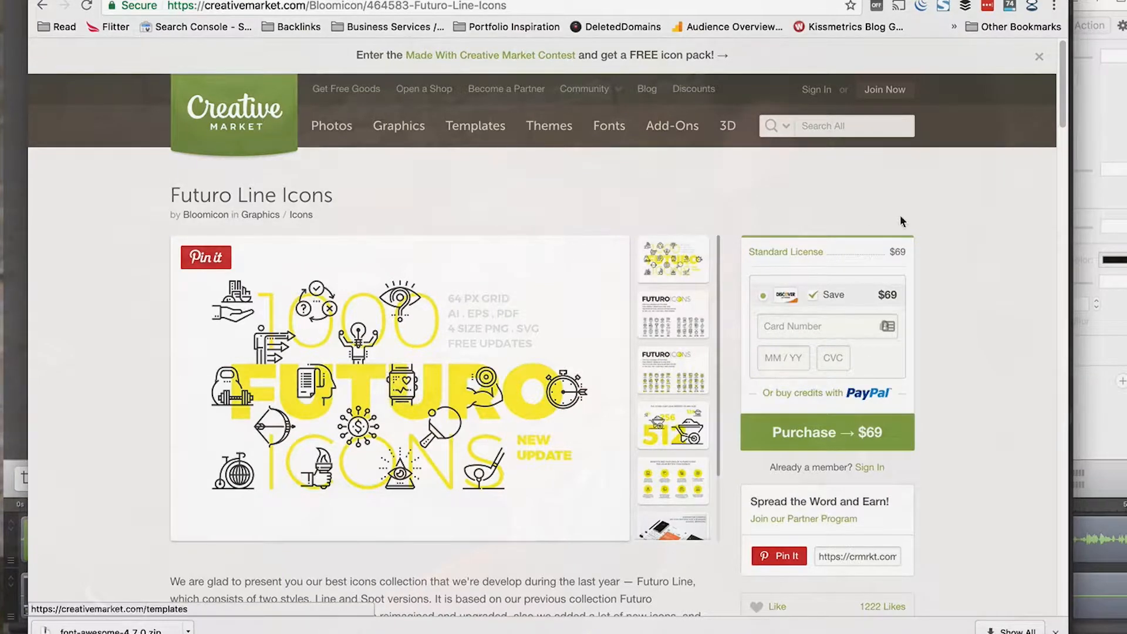
{"action": "left_click", "coordinate": [823, 132]}
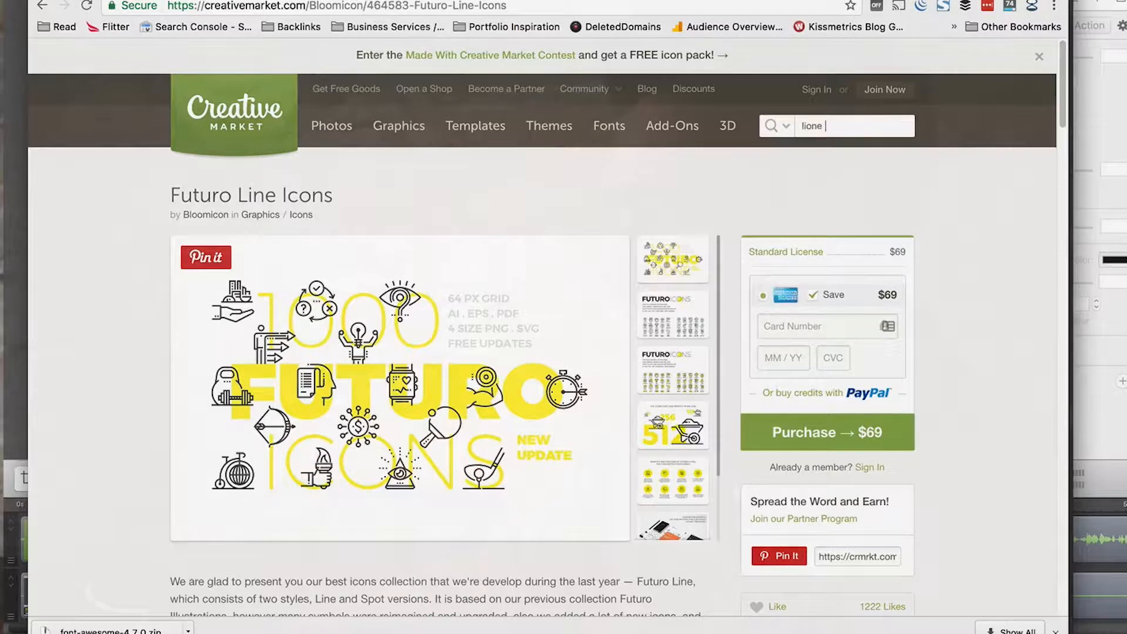
{"action": "type", "text": "line icons"}
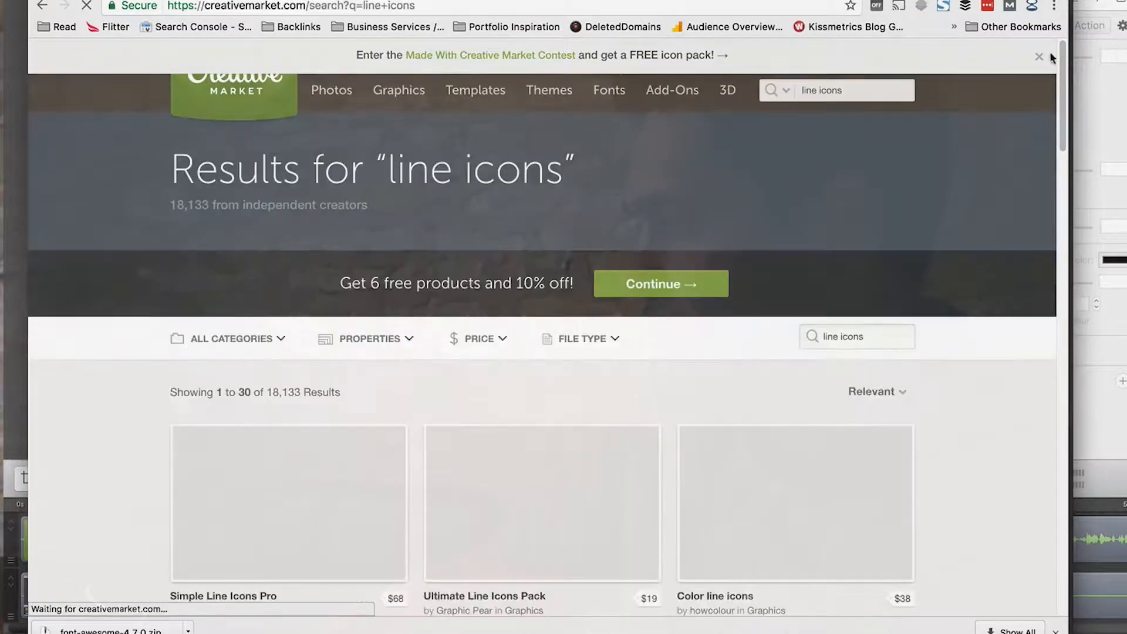
{"action": "scroll", "coordinate": [949, 243], "scroll_direction": "down", "scroll_amount": 4}
{"action": "scroll", "coordinate": [949, 245], "scroll_direction": "down", "scroll_amount": 5}
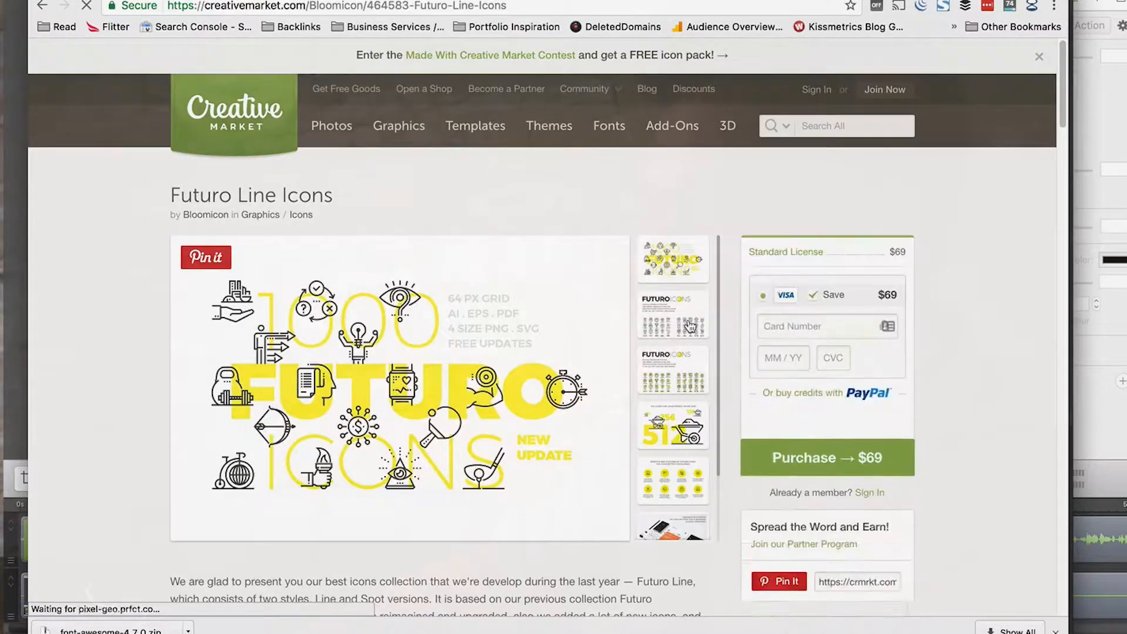
Step: Examine the Futuro Line Icons product page, viewing its yellow-accented icon preview and the collection description
{"action": "scroll", "coordinate": [675, 341], "scroll_direction": "down", "scroll_amount": 2}
{"action": "scroll", "coordinate": [664, 354], "scroll_direction": "down", "scroll_amount": 1}
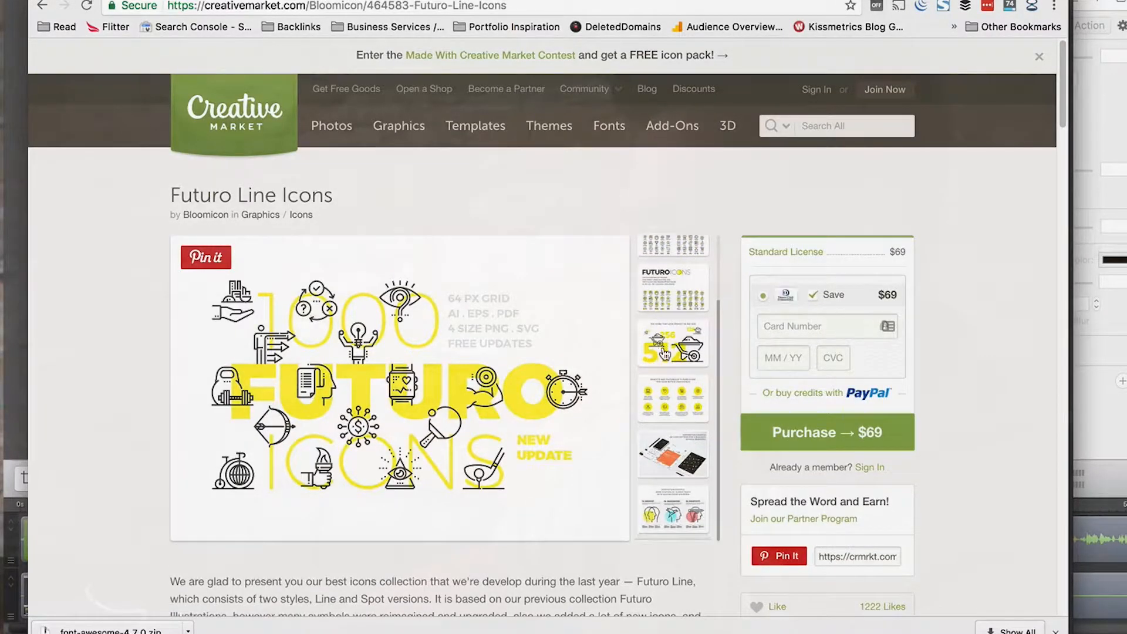
{"action": "scroll", "coordinate": [672, 521], "scroll_direction": "up", "scroll_amount": 2}
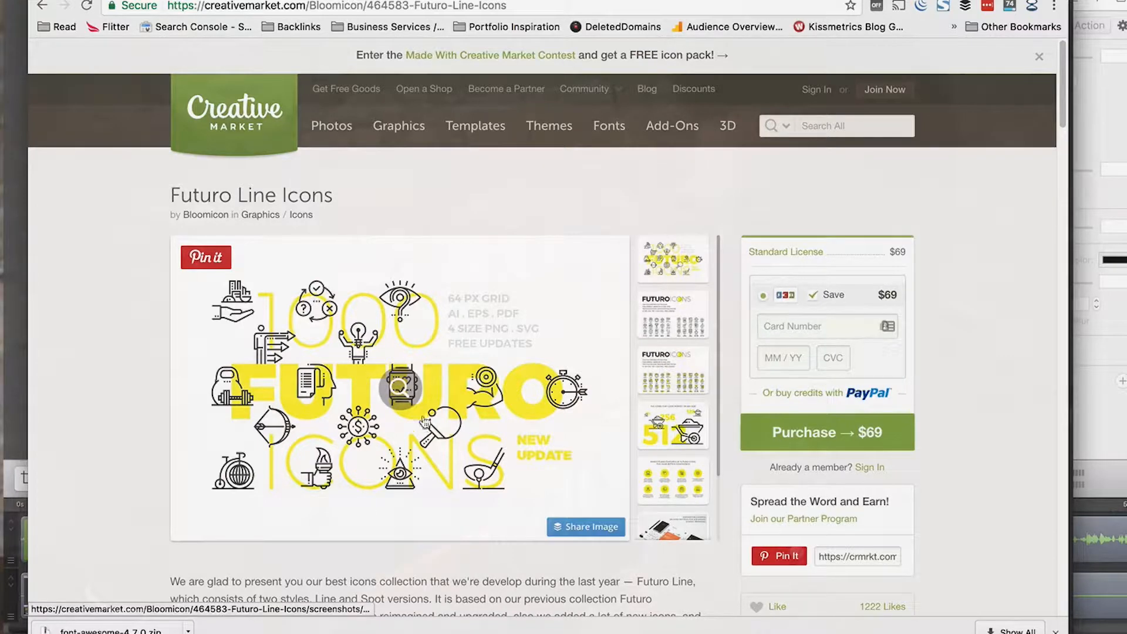
{"action": "mouse_move", "coordinate": [420, 625]}
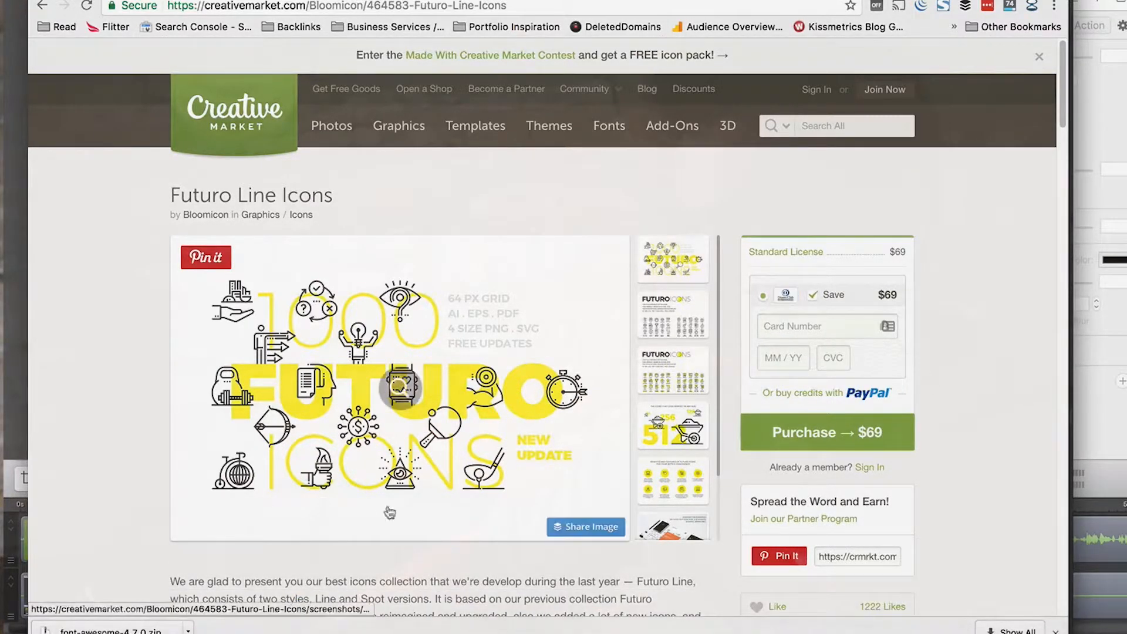
{"action": "left_click", "coordinate": [666, 326]}
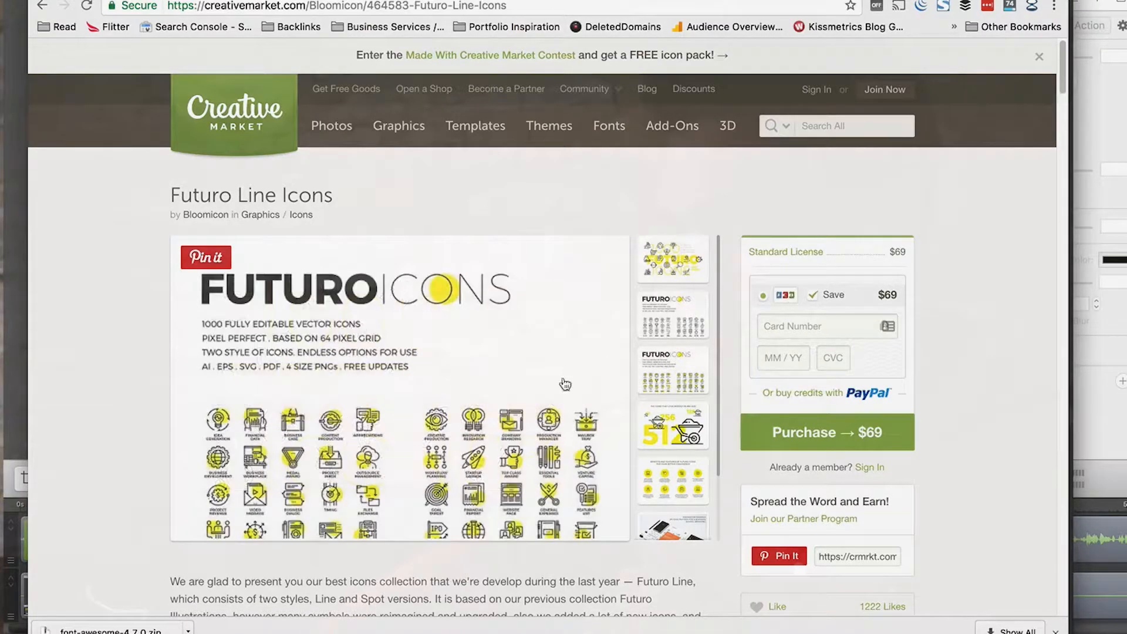
{"action": "scroll", "coordinate": [609, 365], "scroll_direction": "down", "scroll_amount": 6}
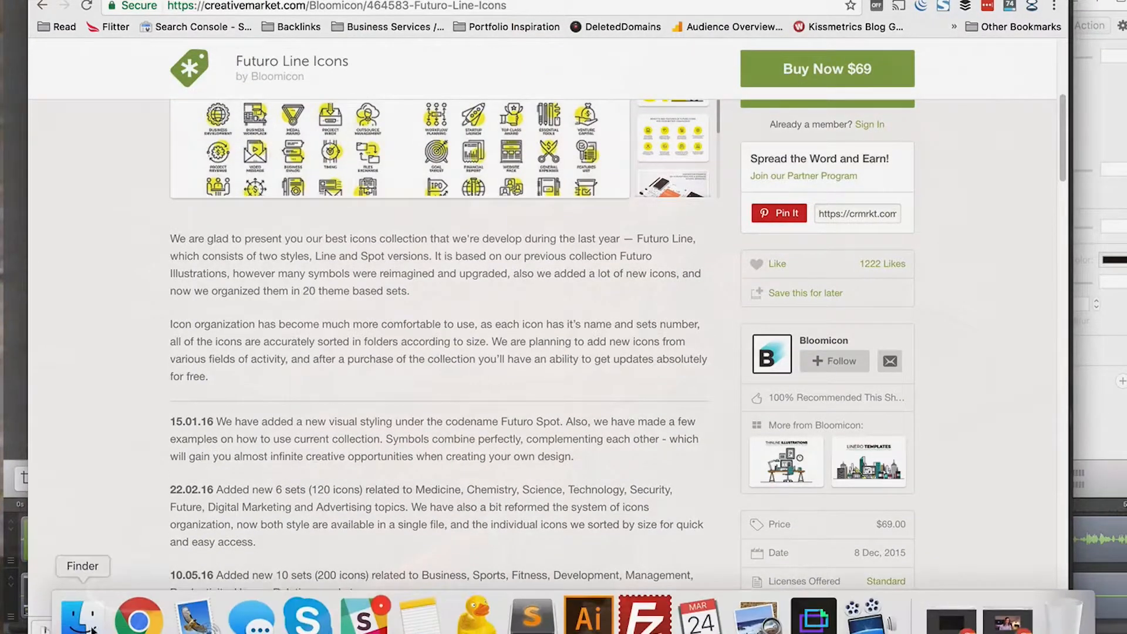
Step: Switch to Finder and search this Mac for "futuro"
{"action": "left_click", "coordinate": [82, 621]}
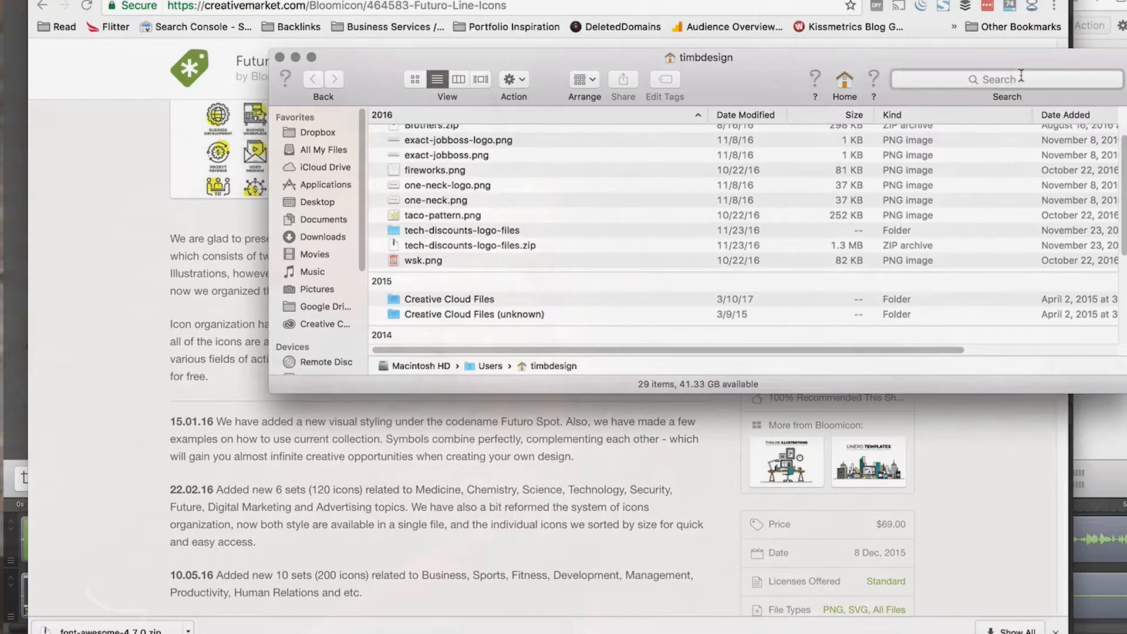
{"action": "left_click", "coordinate": [1021, 78]}
{"action": "type", "text": "futuro-icons"}
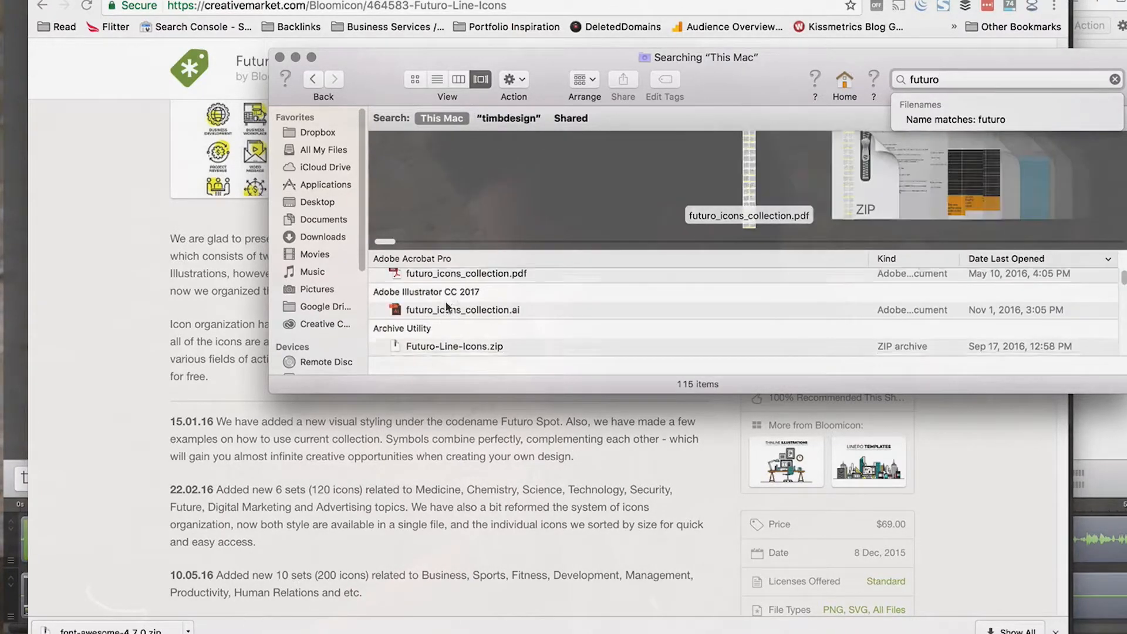
Step: Open futuro_icons_collection.ai in Adobe Illustrator CC 2017 and dismiss the missing fonts notice
{"action": "left_click", "coordinate": [442, 290]}
{"action": "right_click", "coordinate": [443, 290]}
{"action": "mouse_move", "coordinate": [657, 312]}
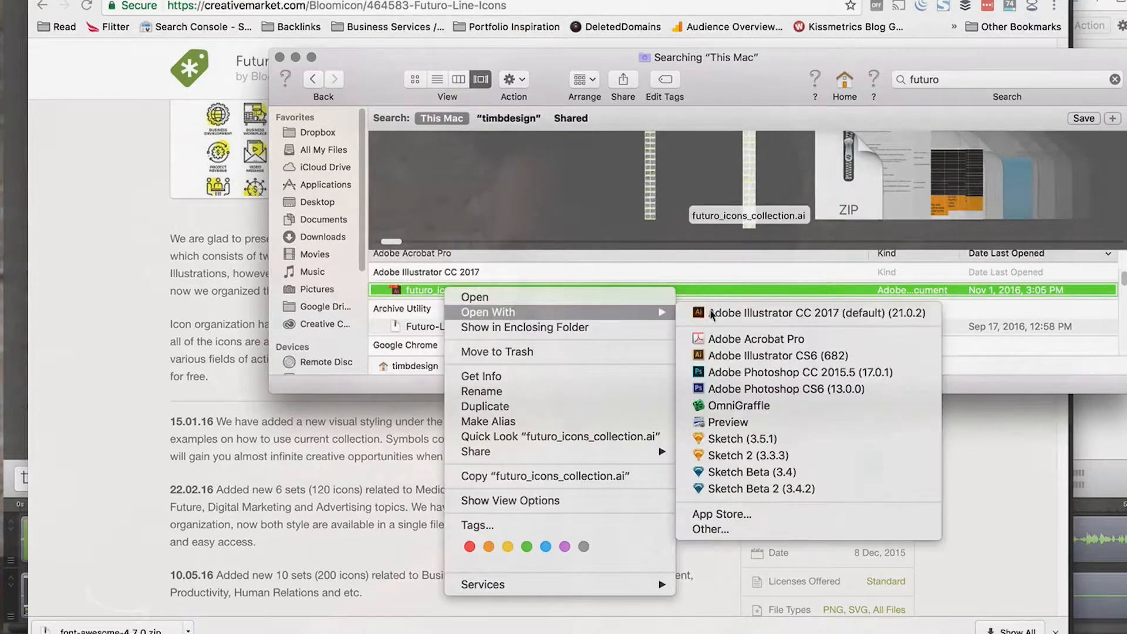
{"action": "left_click", "coordinate": [735, 313]}
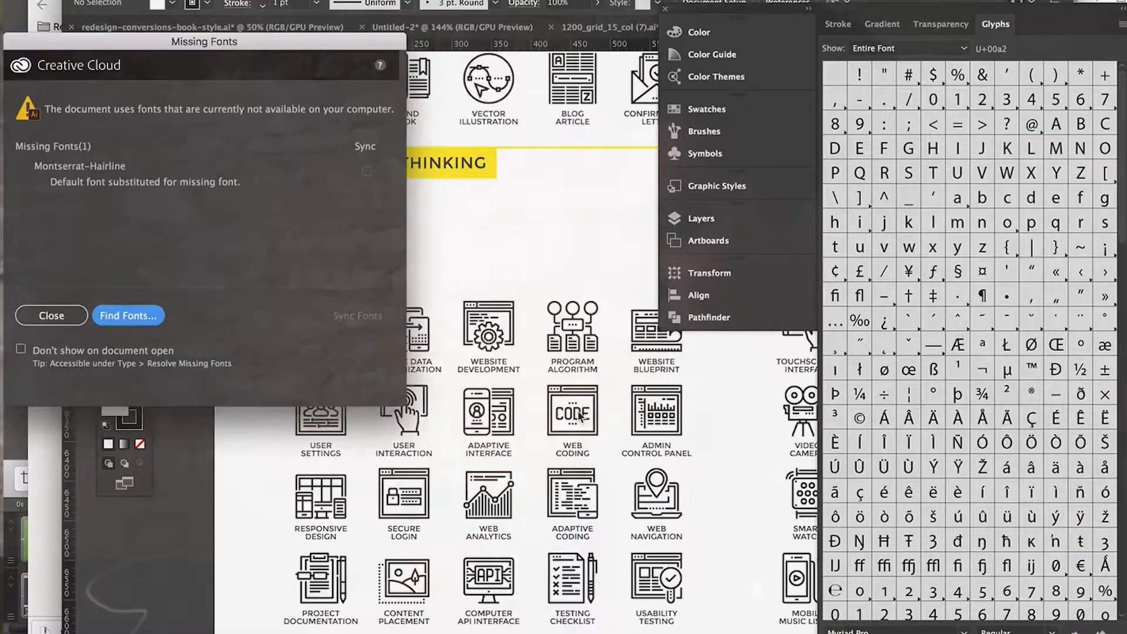
{"action": "left_click", "coordinate": [73, 321]}
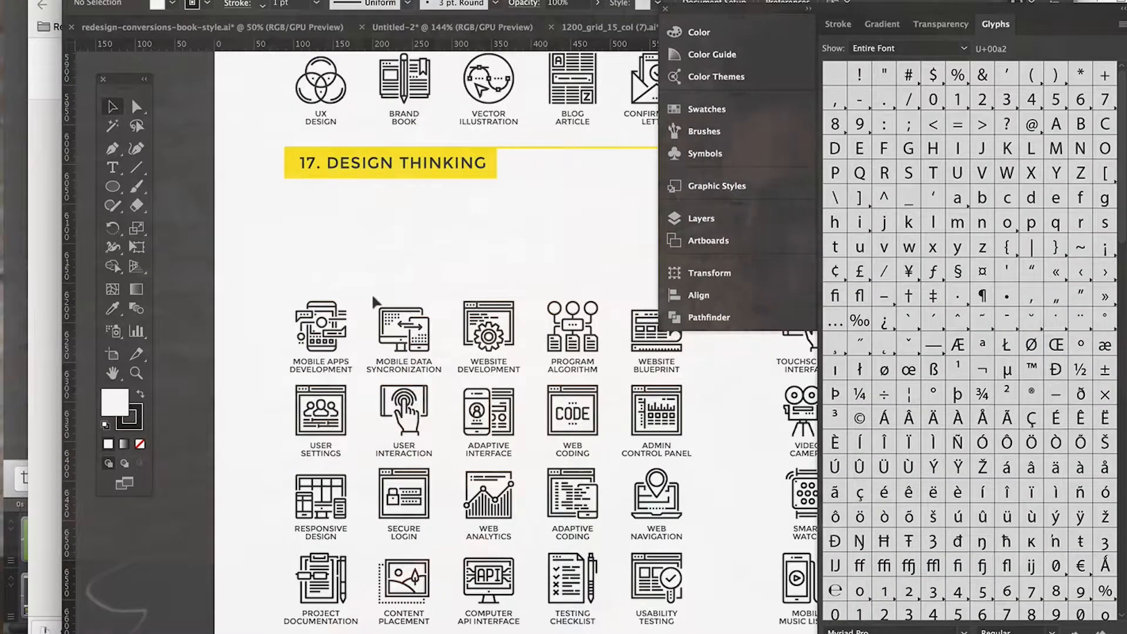
Step: Look through the themed icon sets in the Futuro collection for a line icon suited to the social media cards
{"action": "scroll", "coordinate": [376, 301], "scroll_direction": "down", "scroll_amount": 2, "text": "alt"}
{"action": "scroll", "coordinate": [376, 301], "scroll_direction": "down", "scroll_amount": 10}
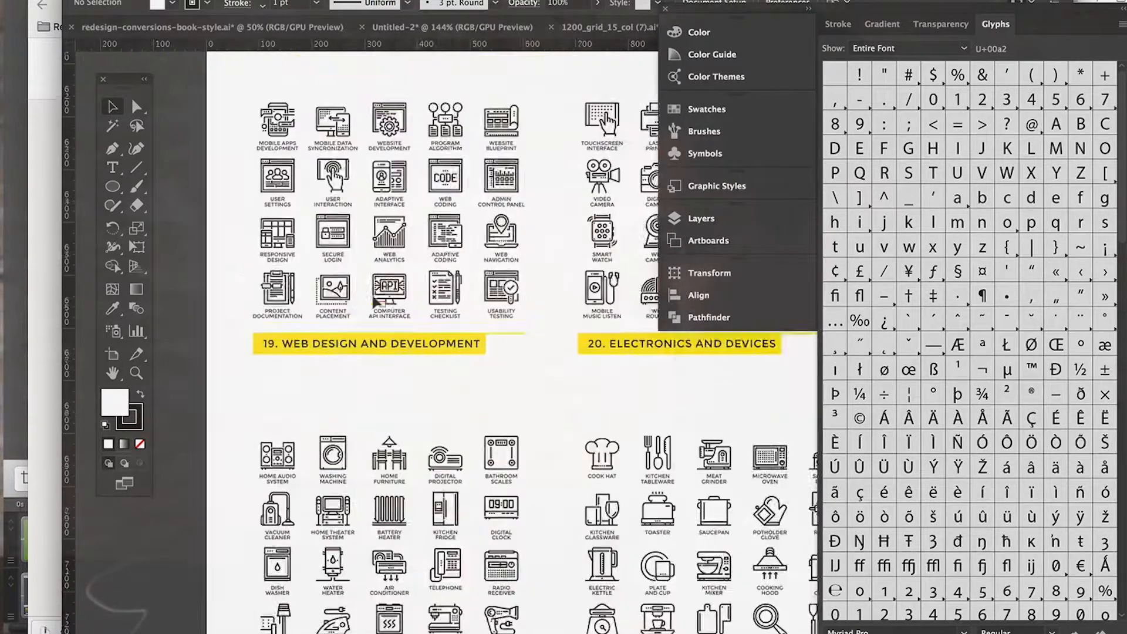
{"action": "scroll", "coordinate": [375, 301], "scroll_direction": "down", "scroll_amount": 12}
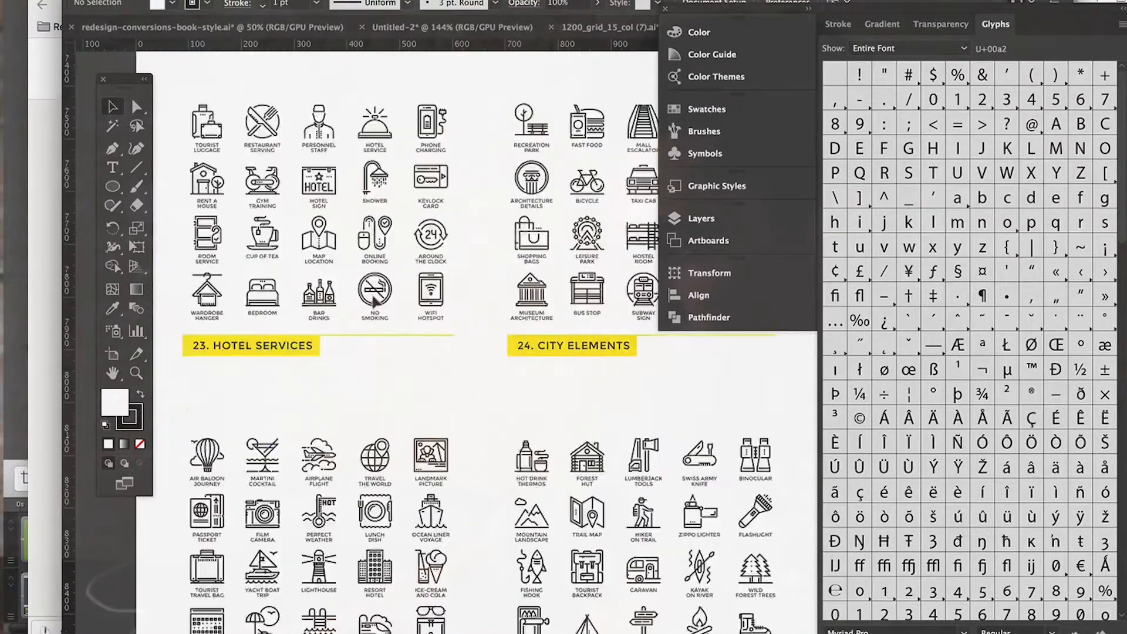
{"action": "scroll", "coordinate": [374, 299], "scroll_direction": "down", "scroll_amount": 12}
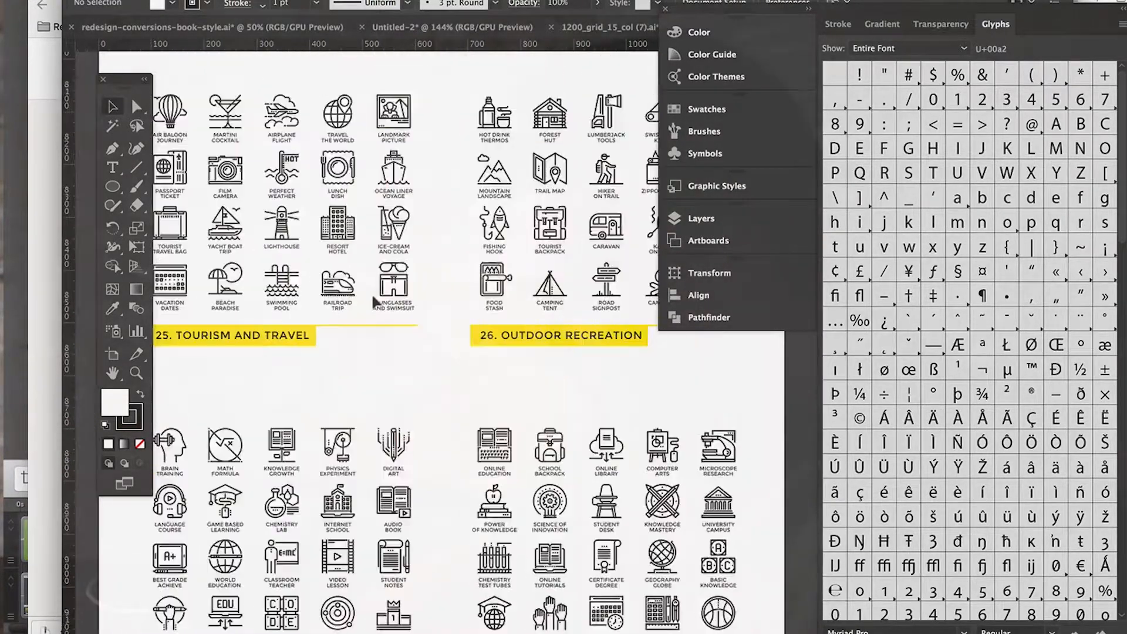
{"action": "scroll", "coordinate": [372, 293], "scroll_direction": "down", "scroll_amount": 12}
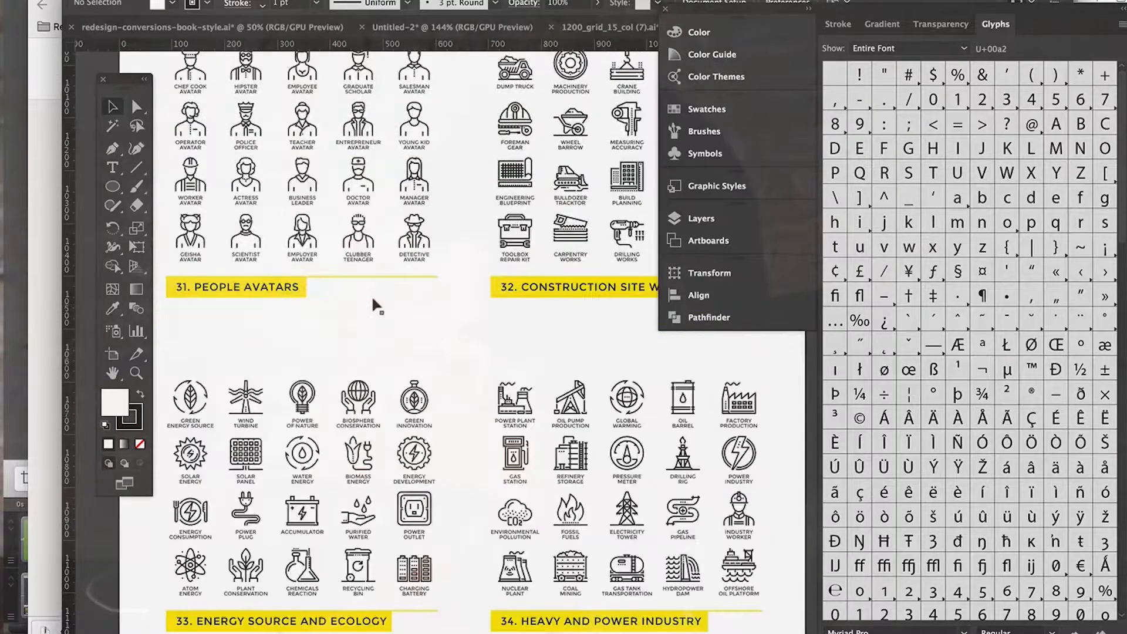
{"action": "scroll", "coordinate": [373, 299], "scroll_direction": "up", "scroll_amount": 12}
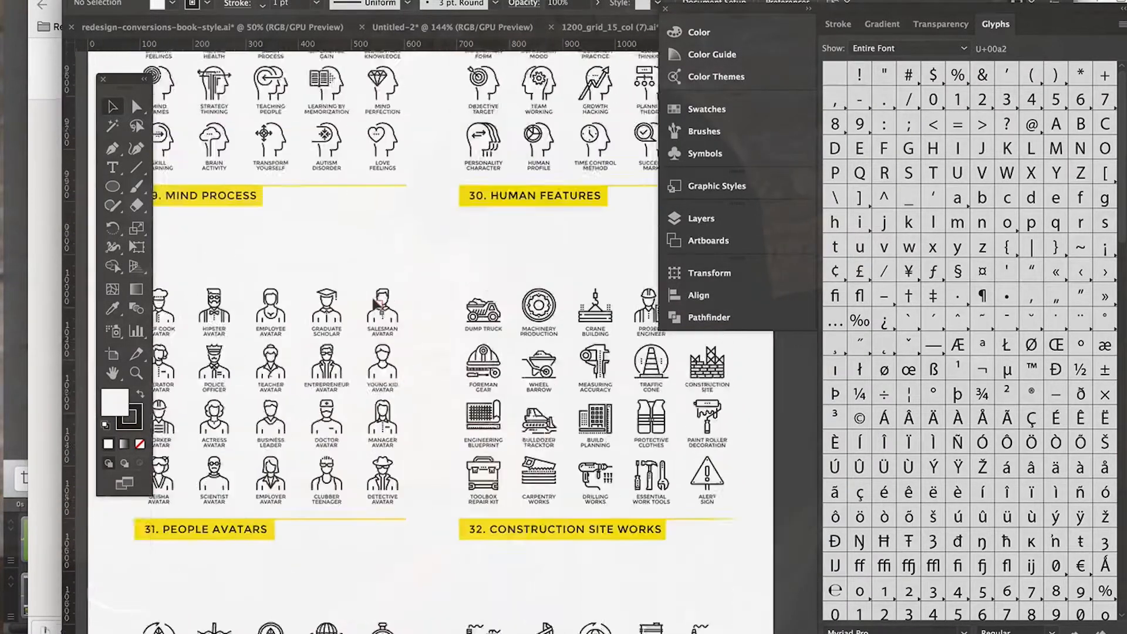
{"action": "scroll", "coordinate": [453, 314], "scroll_direction": "down", "scroll_amount": 10}
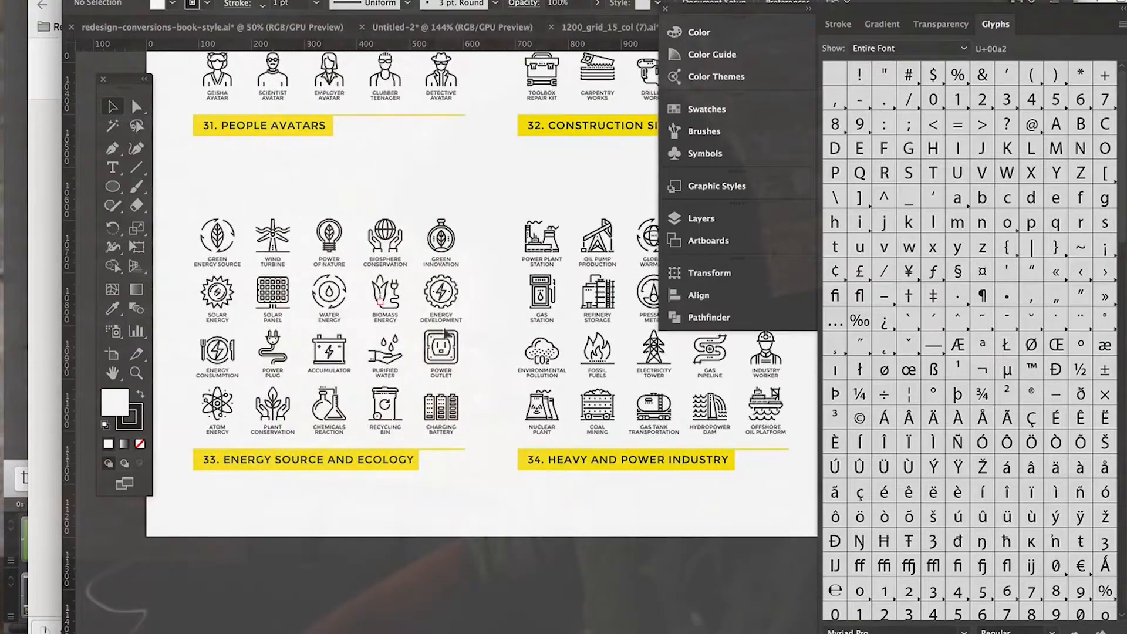
{"action": "scroll", "coordinate": [432, 464], "scroll_direction": "up", "scroll_amount": 15}
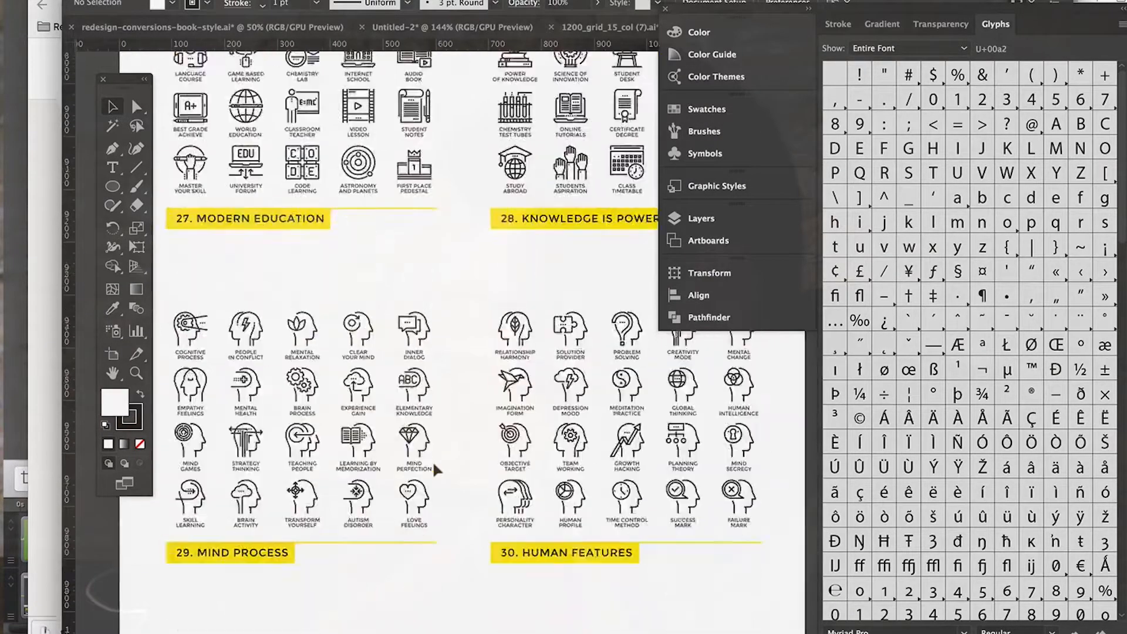
{"action": "scroll", "coordinate": [434, 468], "scroll_direction": "up", "scroll_amount": 5}
{"action": "scroll", "coordinate": [510, 549], "scroll_direction": "up", "scroll_amount": 10}
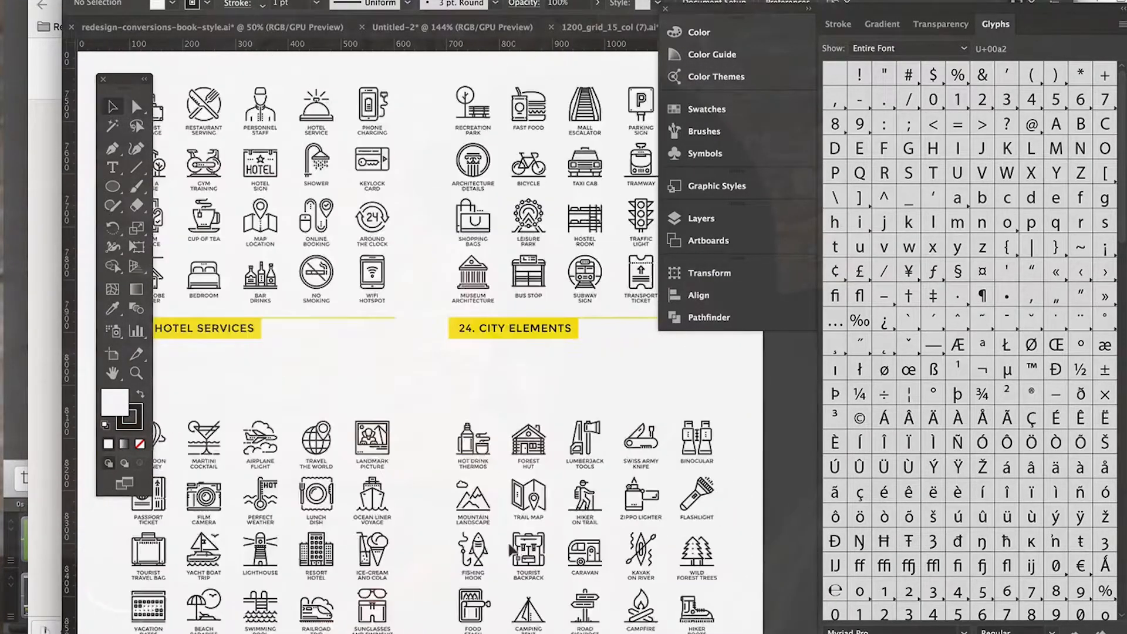
{"action": "scroll", "coordinate": [510, 549], "scroll_direction": "up", "scroll_amount": 15}
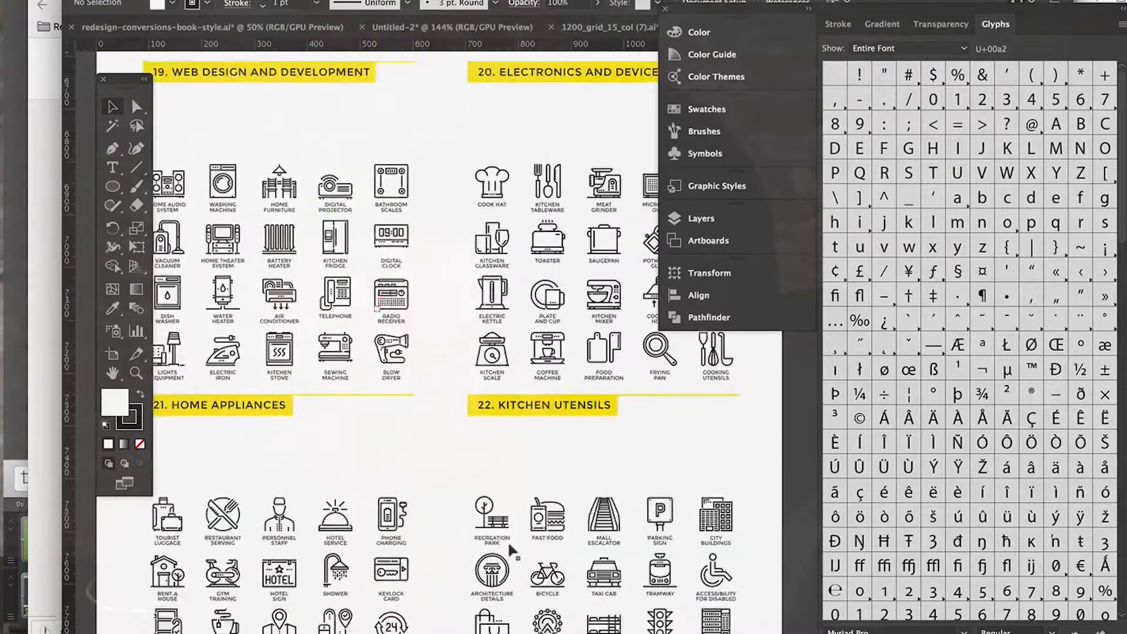
{"action": "scroll", "coordinate": [509, 548], "scroll_direction": "up", "scroll_amount": 5}
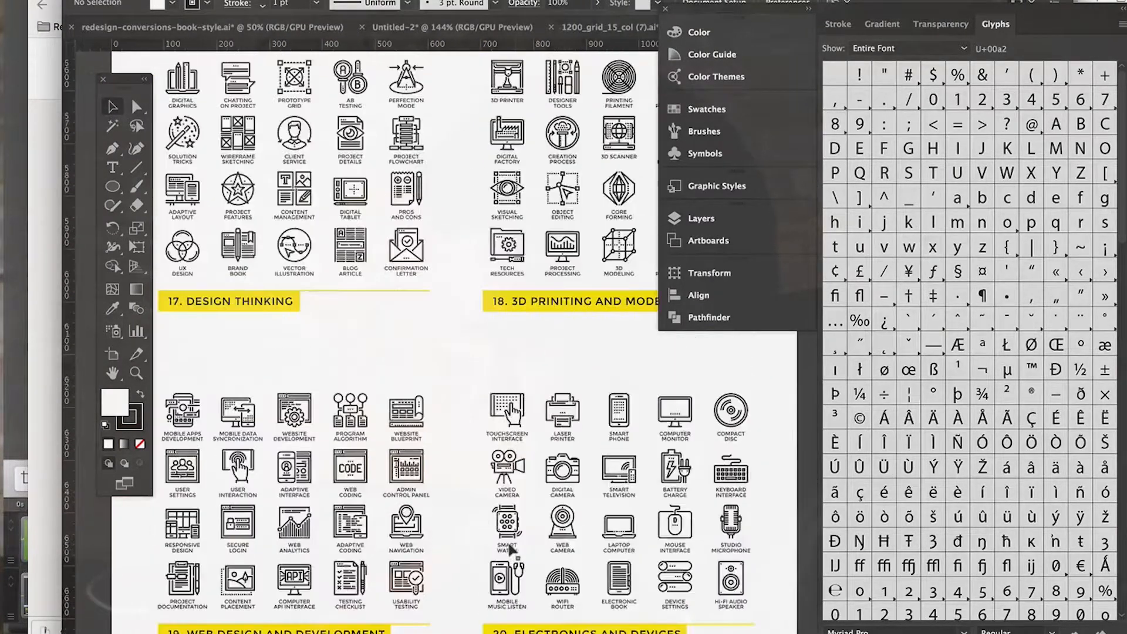
{"action": "scroll", "coordinate": [364, 428], "scroll_direction": "up", "scroll_amount": 12}
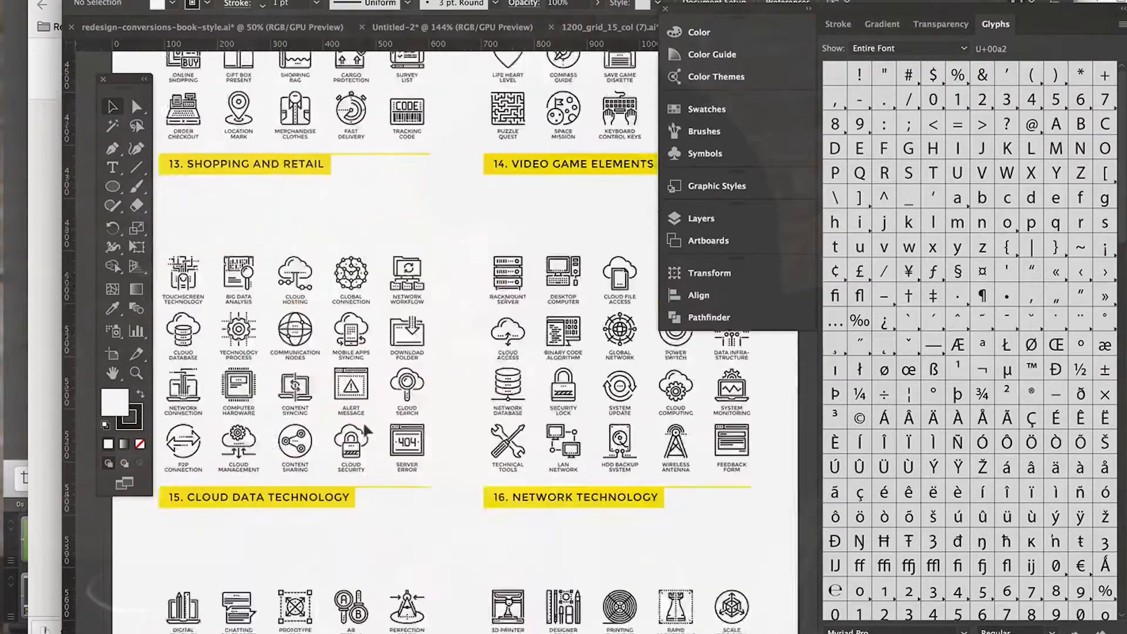
{"action": "scroll", "coordinate": [498, 438], "scroll_direction": "up", "scroll_amount": 12}
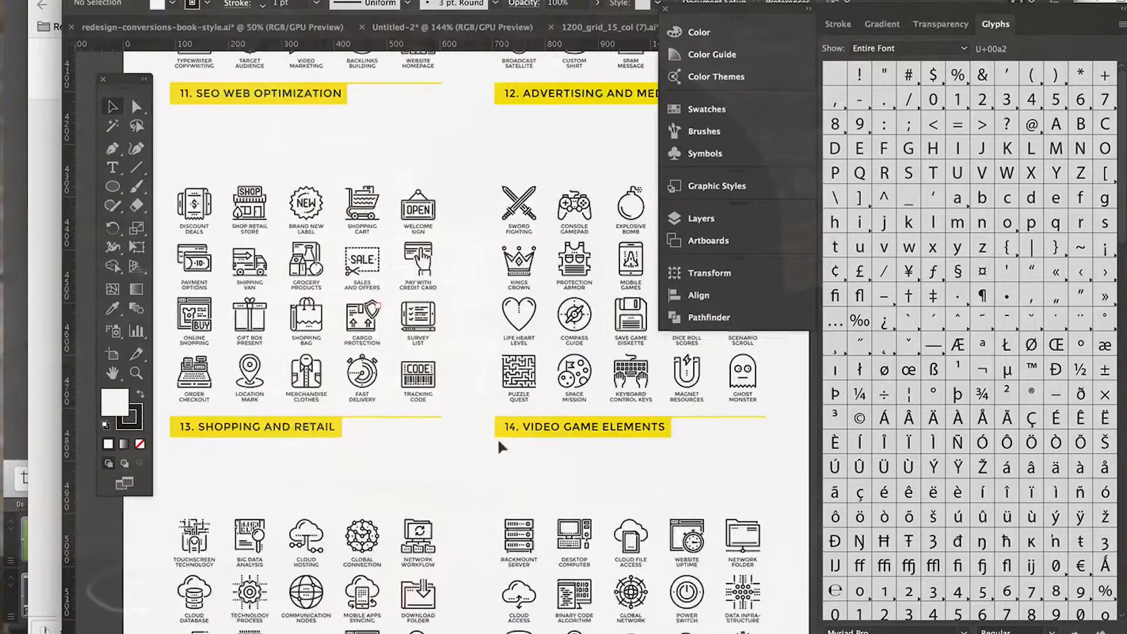
{"action": "scroll", "coordinate": [498, 441], "scroll_direction": "up", "scroll_amount": 6}
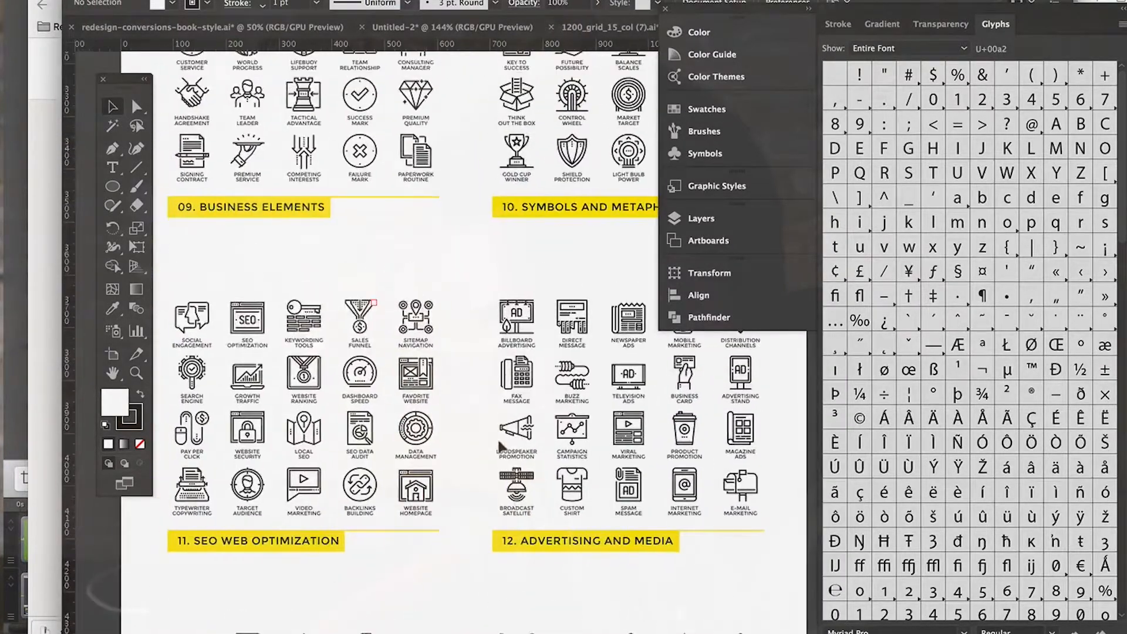
{"action": "scroll", "coordinate": [498, 438], "scroll_direction": "up", "scroll_amount": 10}
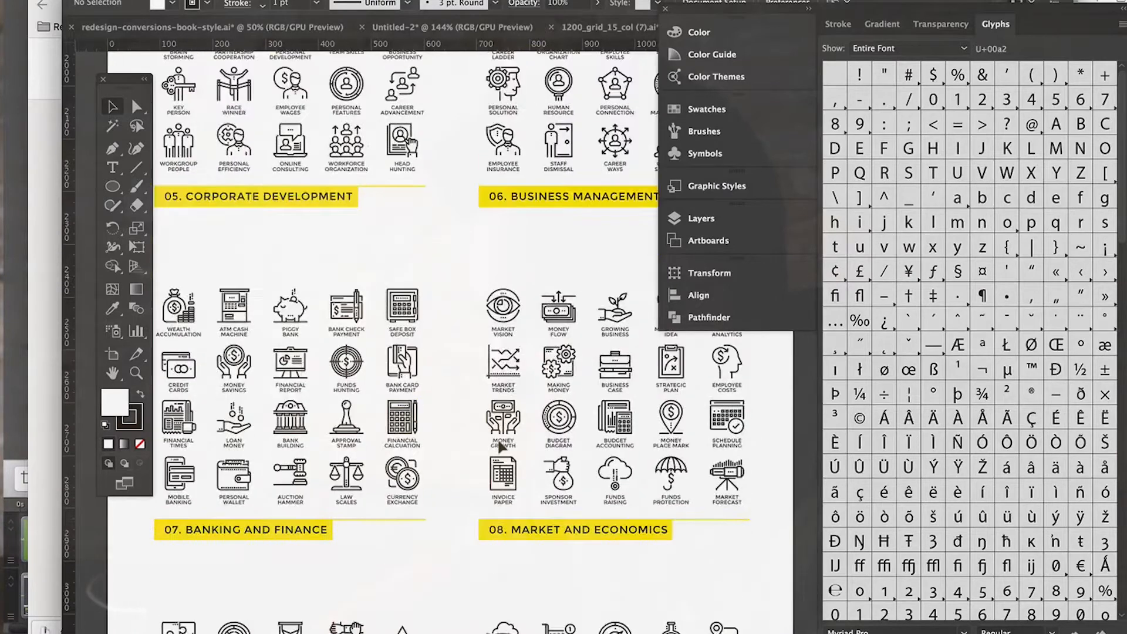
{"action": "scroll", "coordinate": [500, 446], "scroll_direction": "up", "scroll_amount": 4}
{"action": "scroll", "coordinate": [499, 442], "scroll_direction": "up", "scroll_amount": 10}
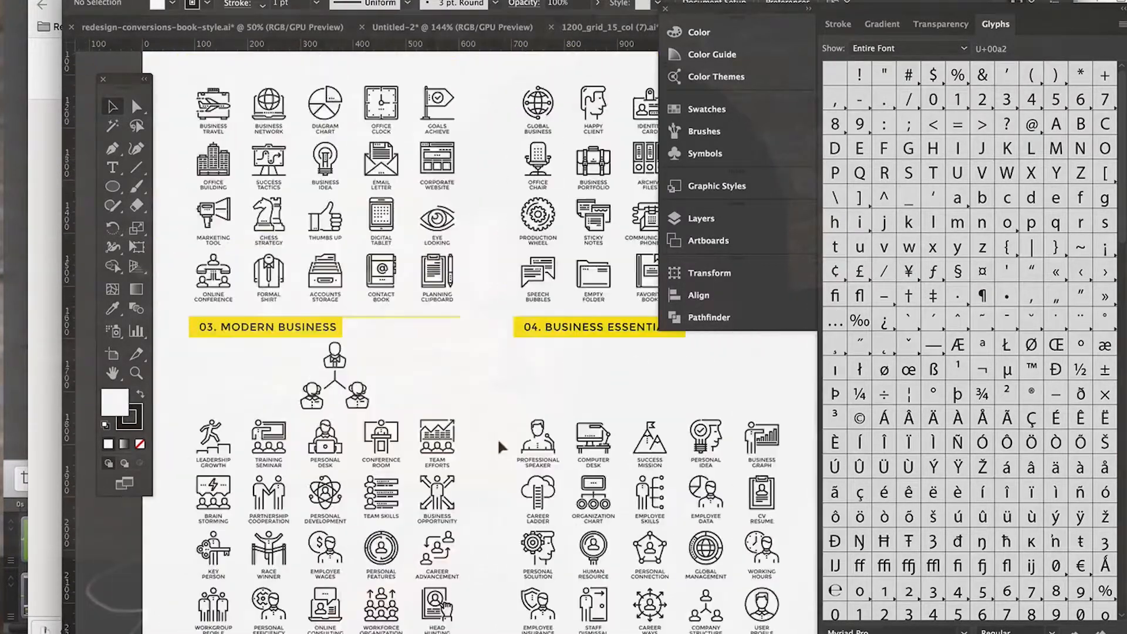
{"action": "scroll", "coordinate": [498, 438], "scroll_direction": "down", "scroll_amount": 20}
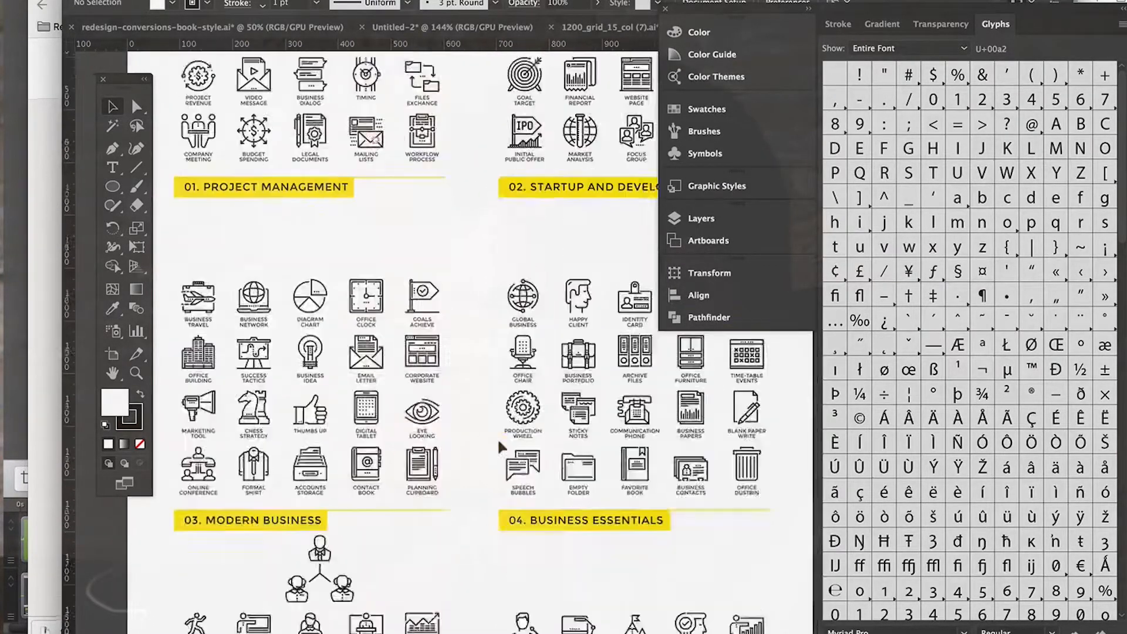
{"action": "scroll", "coordinate": [500, 459], "scroll_direction": "down", "scroll_amount": 10}
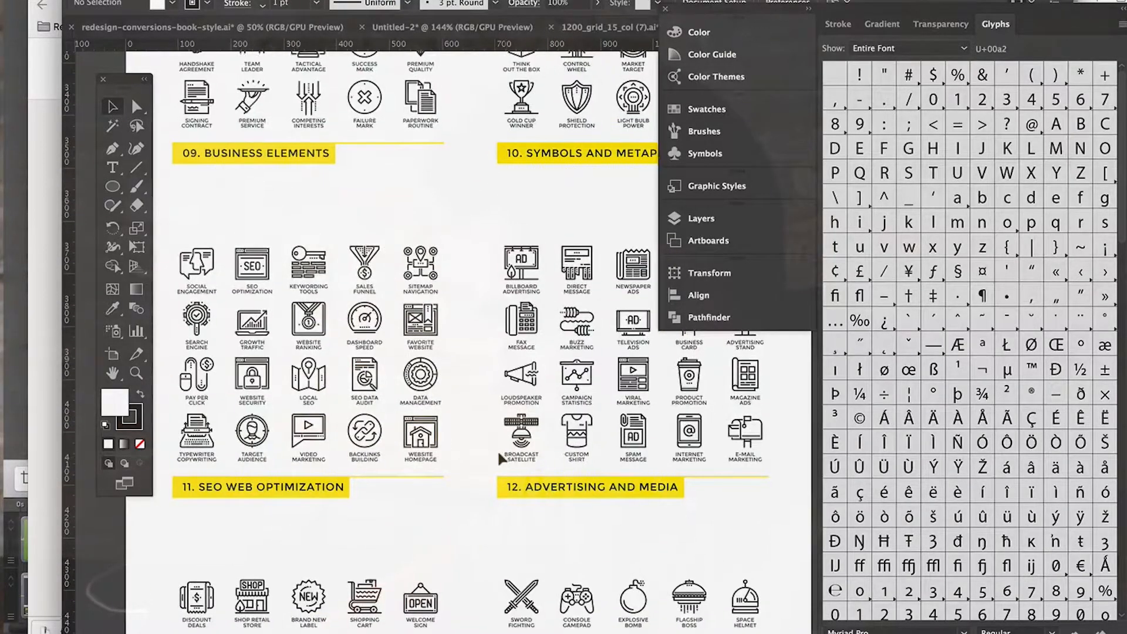
{"action": "scroll", "coordinate": [499, 458], "scroll_direction": "up", "scroll_amount": 5}
{"action": "scroll", "coordinate": [500, 458], "scroll_direction": "up", "scroll_amount": 4}
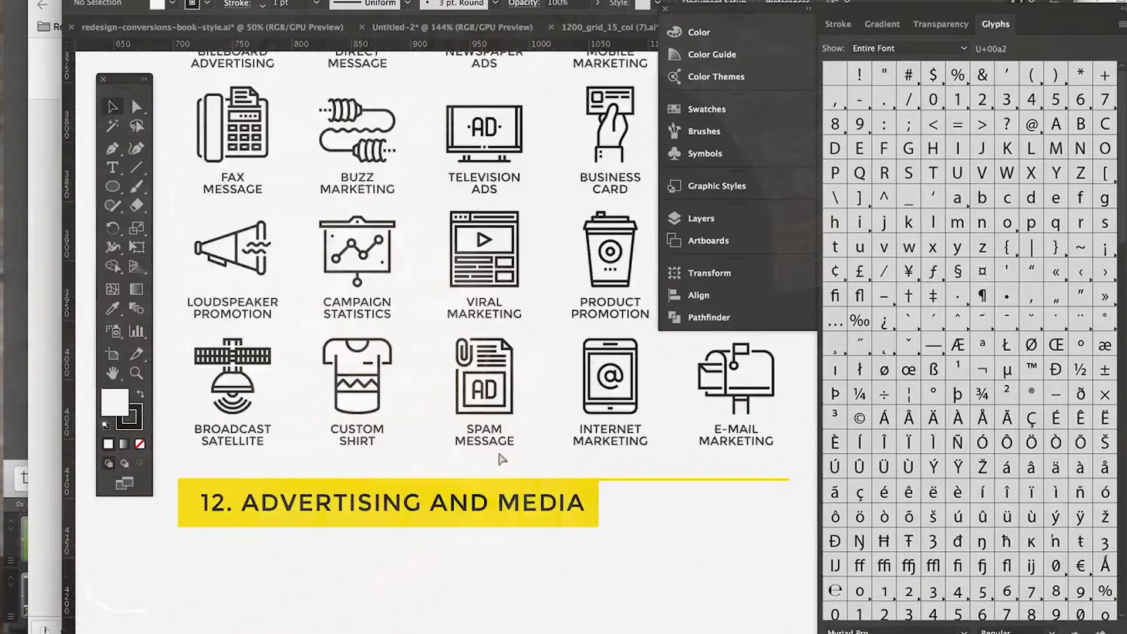
Step: Copy the "Distribution Channels" icon into the 1200_grid_15_col (7).ai landing page, above the "Social Media Photography" heading on the first carousel card
{"action": "scroll", "coordinate": [498, 449], "scroll_direction": "up", "scroll_amount": 3}
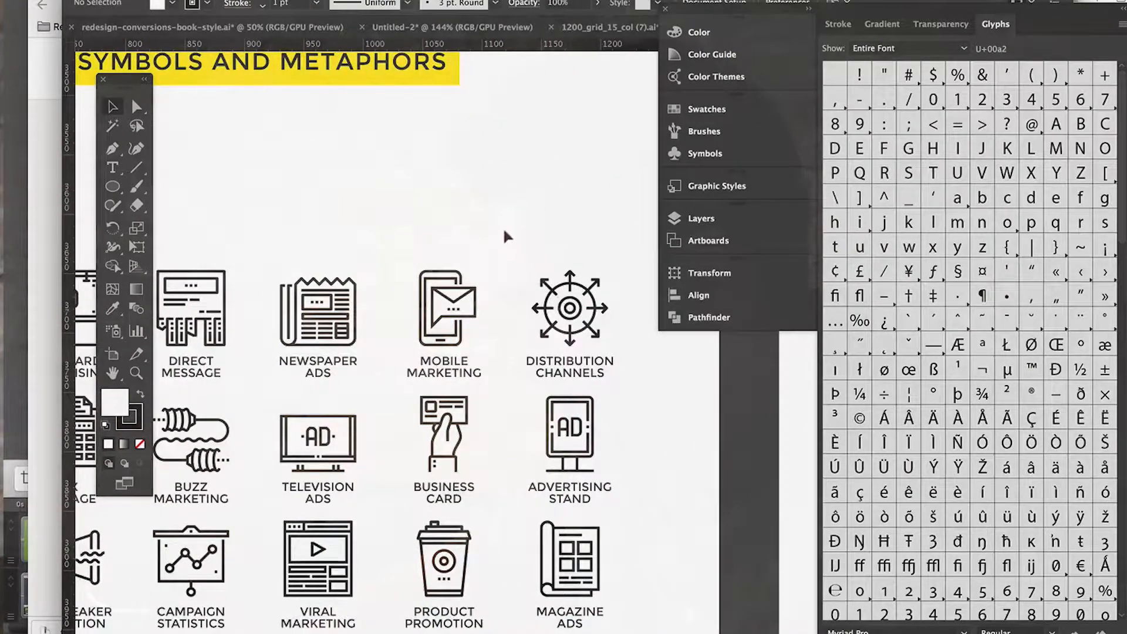
{"action": "left_click", "coordinate": [615, 340]}
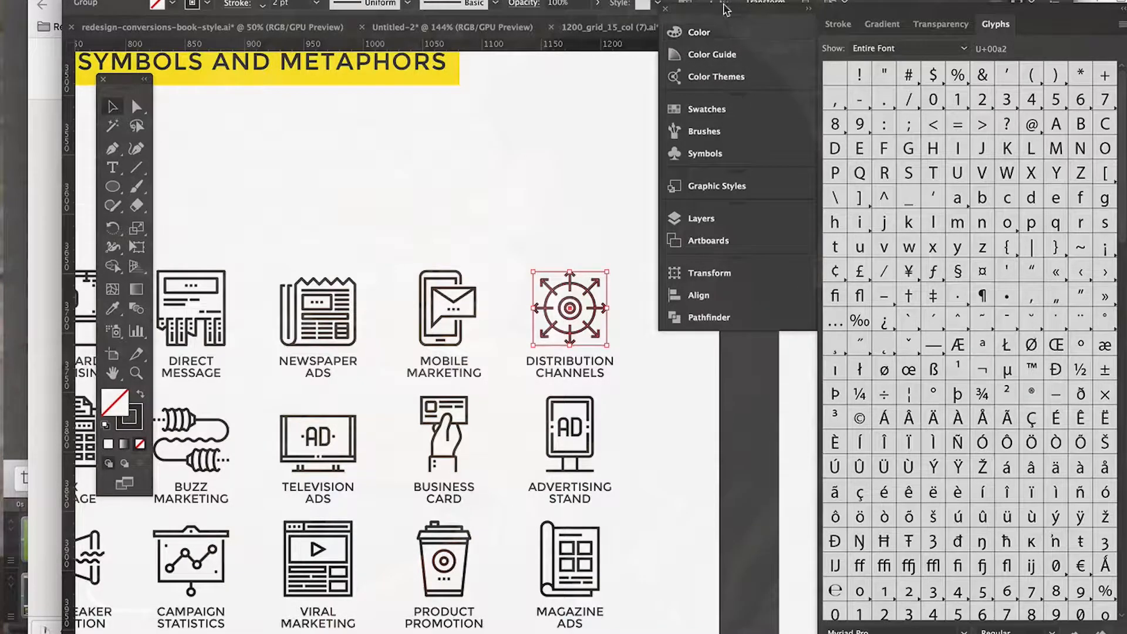
{"action": "left_click_drag", "start_coordinate": [726, 9], "coordinate": [797, 135]}
{"action": "left_click_drag", "start_coordinate": [716, 36], "coordinate": [395, 344]}
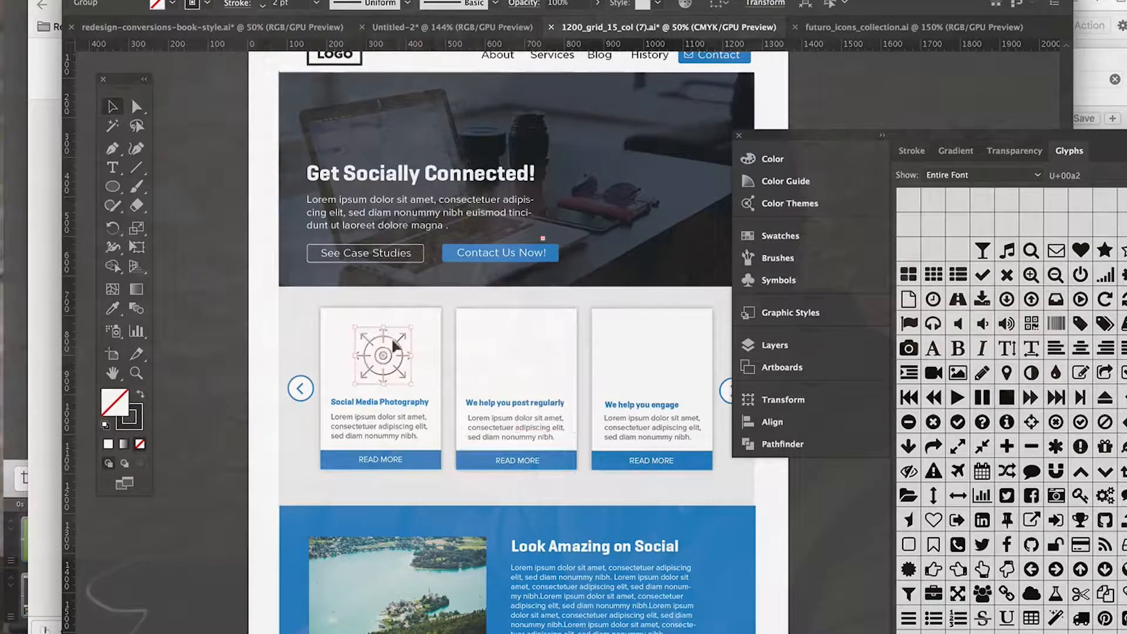
Step: Set the first card icon's stroke colour to teal 007484 and deselect it
{"action": "double_click", "coordinate": [137, 418]}
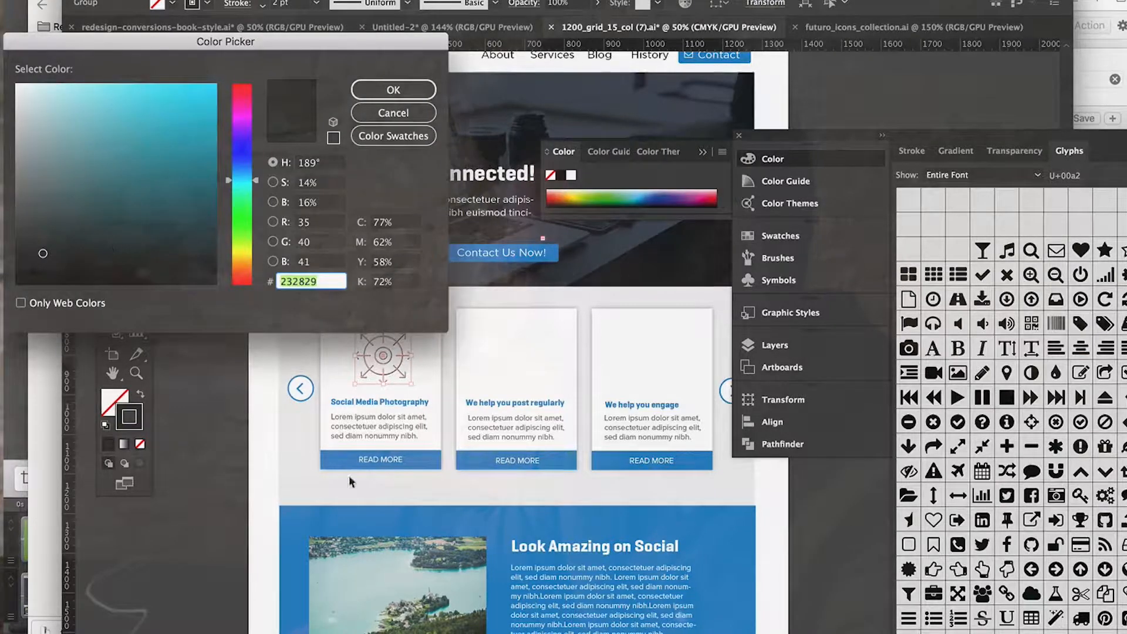
{"action": "left_click_drag", "start_coordinate": [118, 176], "coordinate": [207, 179]}
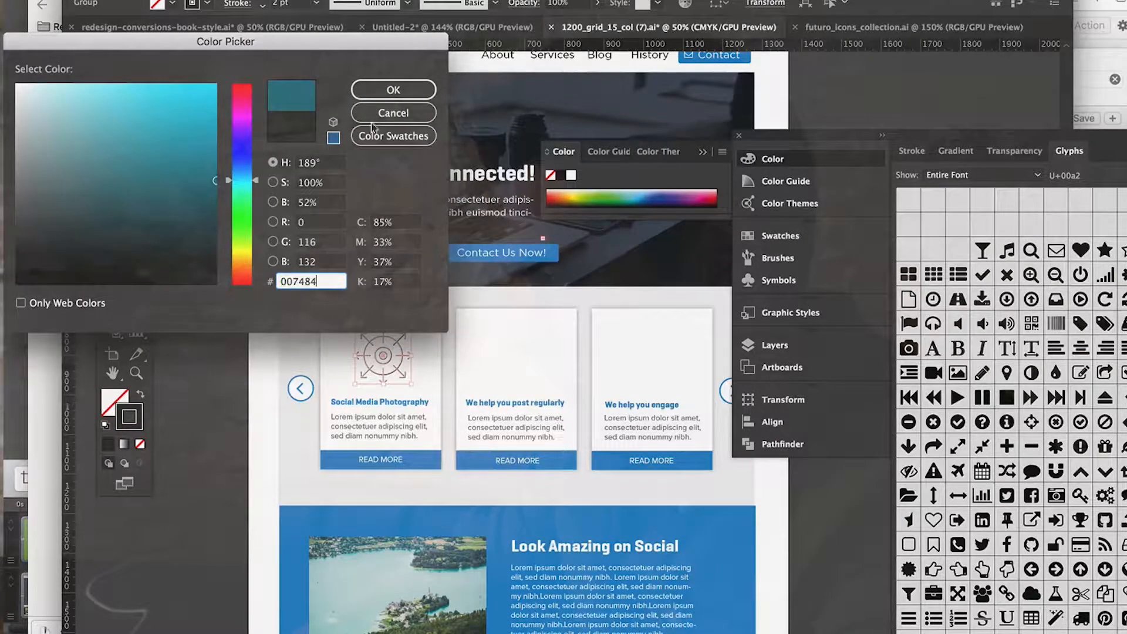
{"action": "left_click", "coordinate": [395, 90]}
{"action": "left_click", "coordinate": [205, 380]}
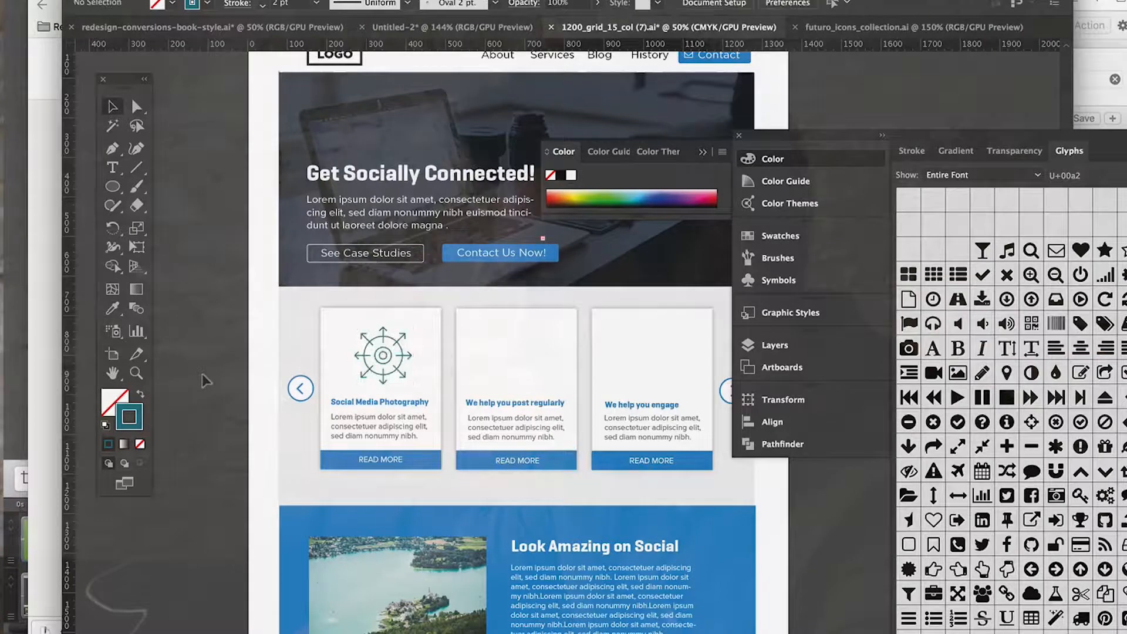
Step: Copy the blue fill's hex code 208acb from the first card's "READ MORE" bar
{"action": "key", "text": "super+equal"}
{"action": "scroll", "coordinate": [320, 540], "scroll_direction": "down", "scroll_amount": 4}
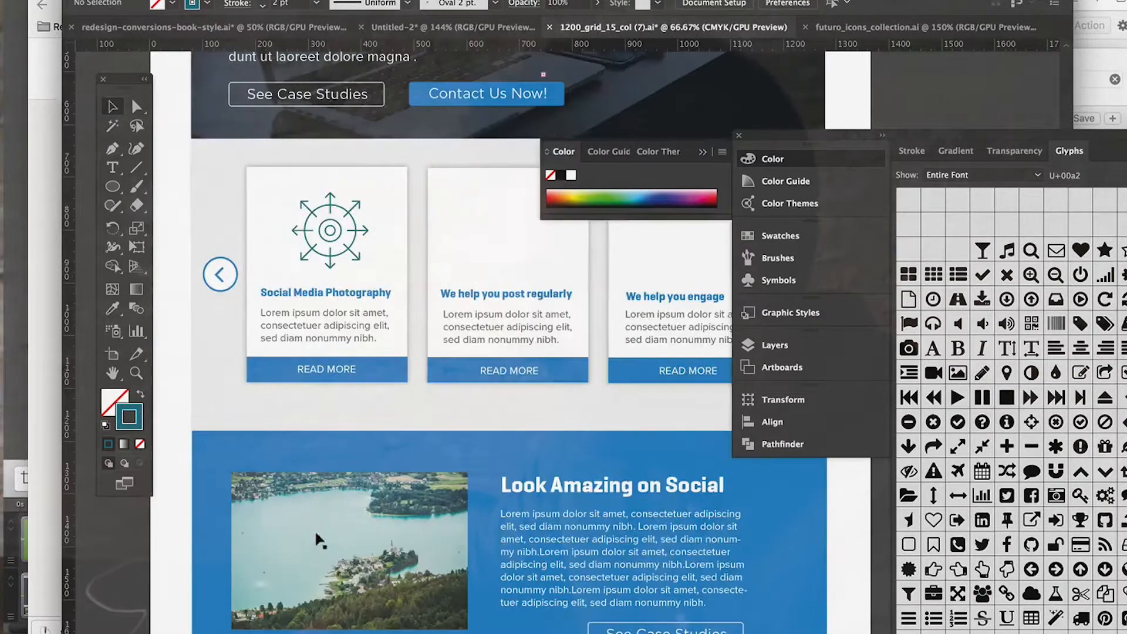
{"action": "left_click", "coordinate": [261, 373]}
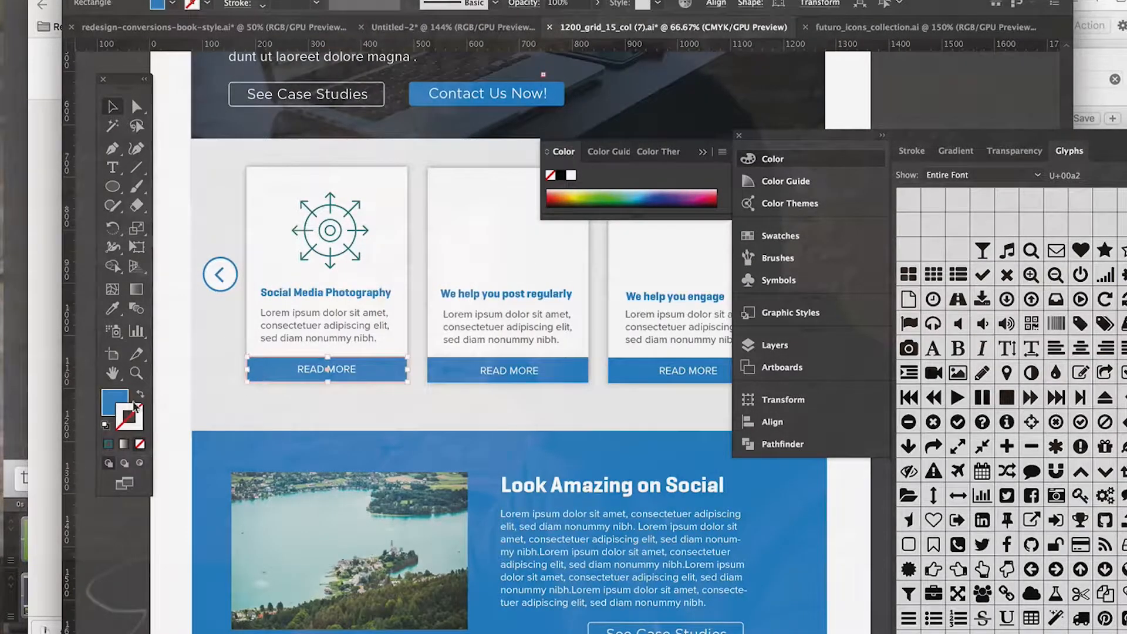
{"action": "double_click", "coordinate": [114, 402]}
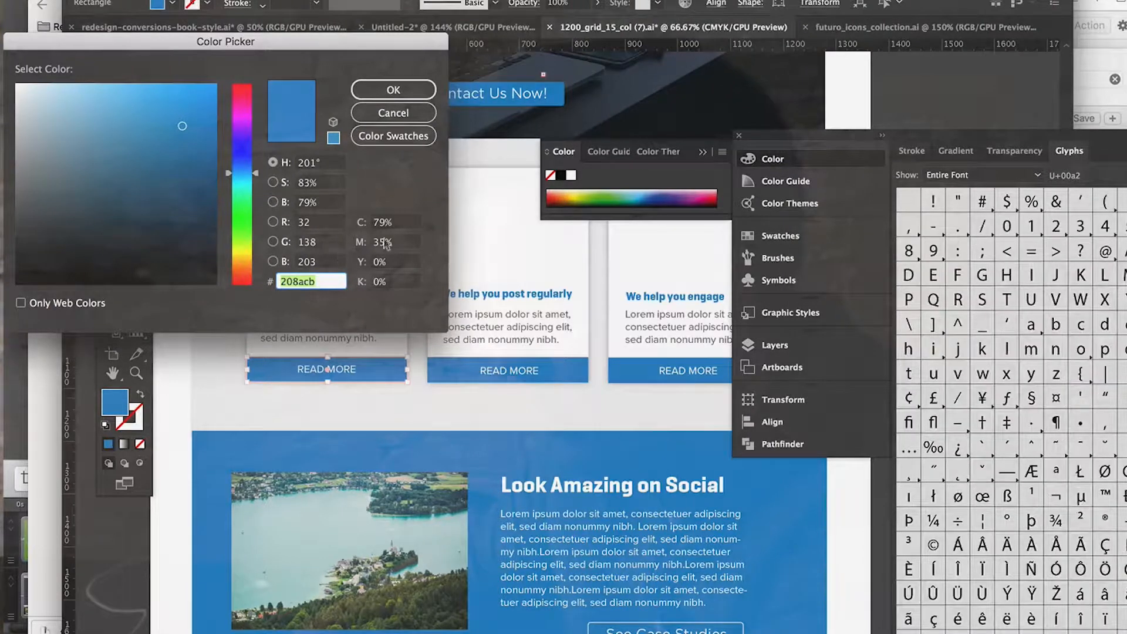
{"action": "left_click", "coordinate": [392, 113]}
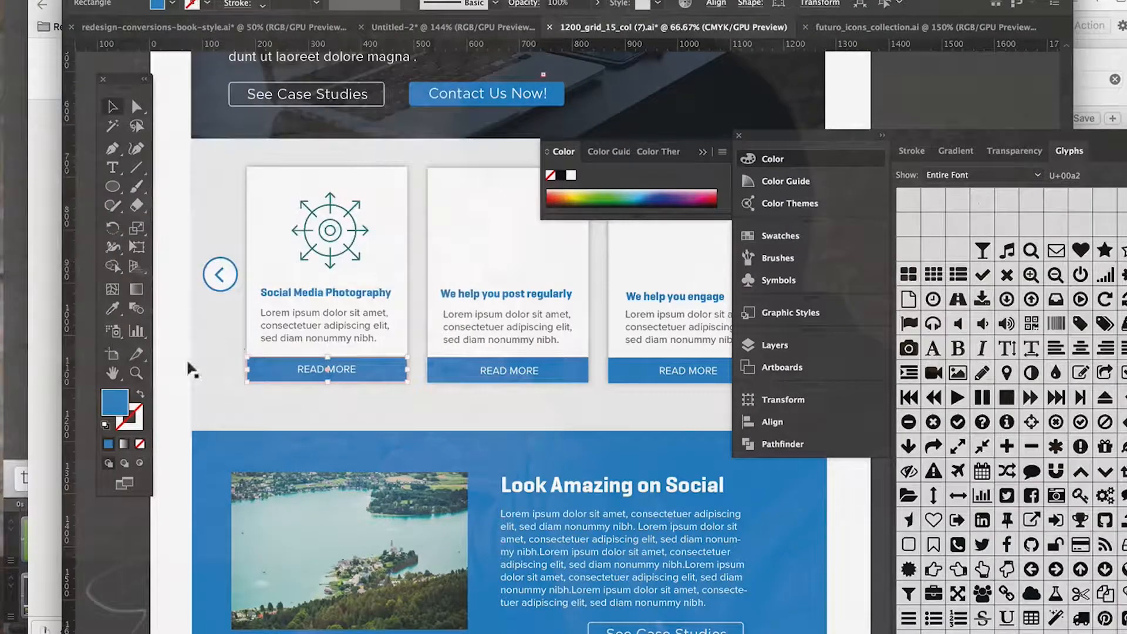
{"action": "double_click", "coordinate": [110, 404]}
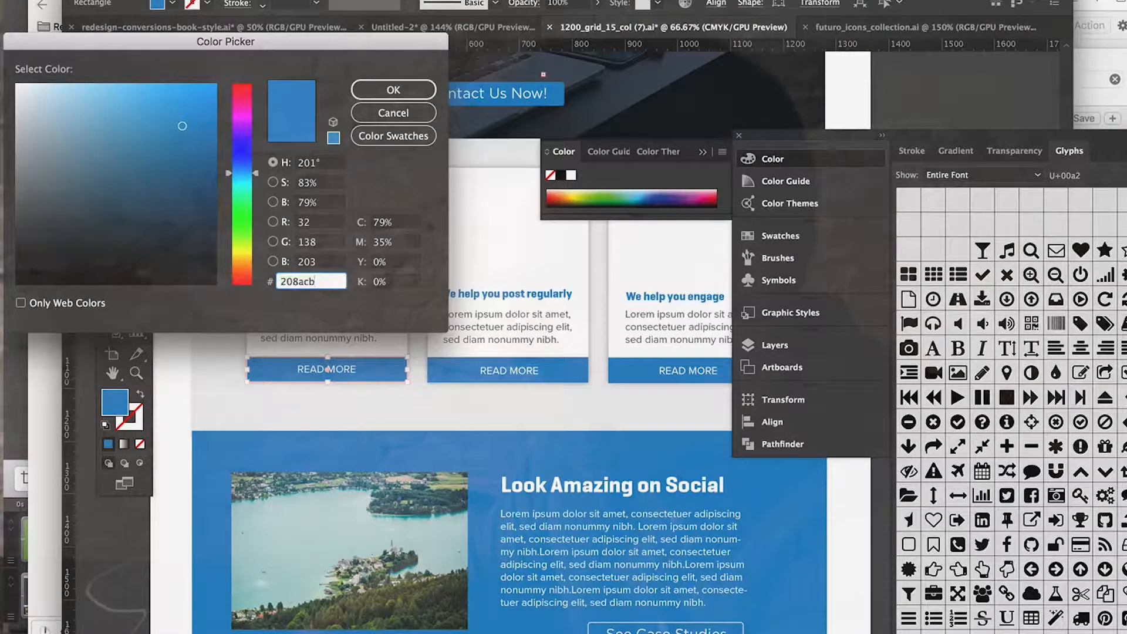
{"action": "left_click", "coordinate": [392, 90]}
Step: Set the stroke colour of the first card's arrow wheel icon to 208acb and deselect it
{"action": "left_click", "coordinate": [323, 195]}
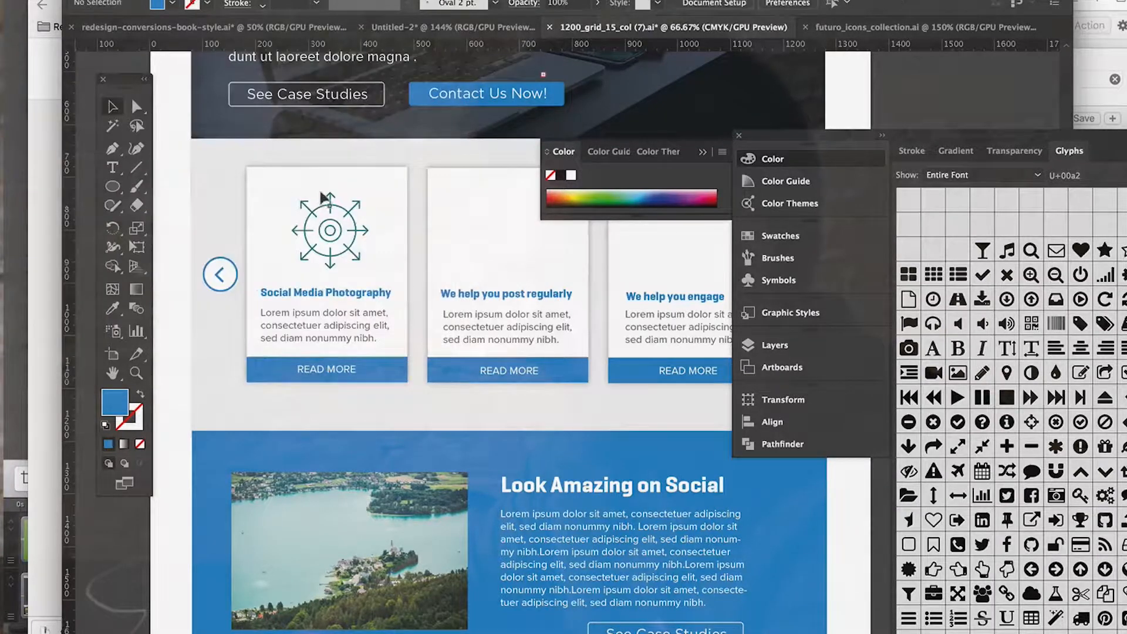
{"action": "left_click", "coordinate": [324, 206]}
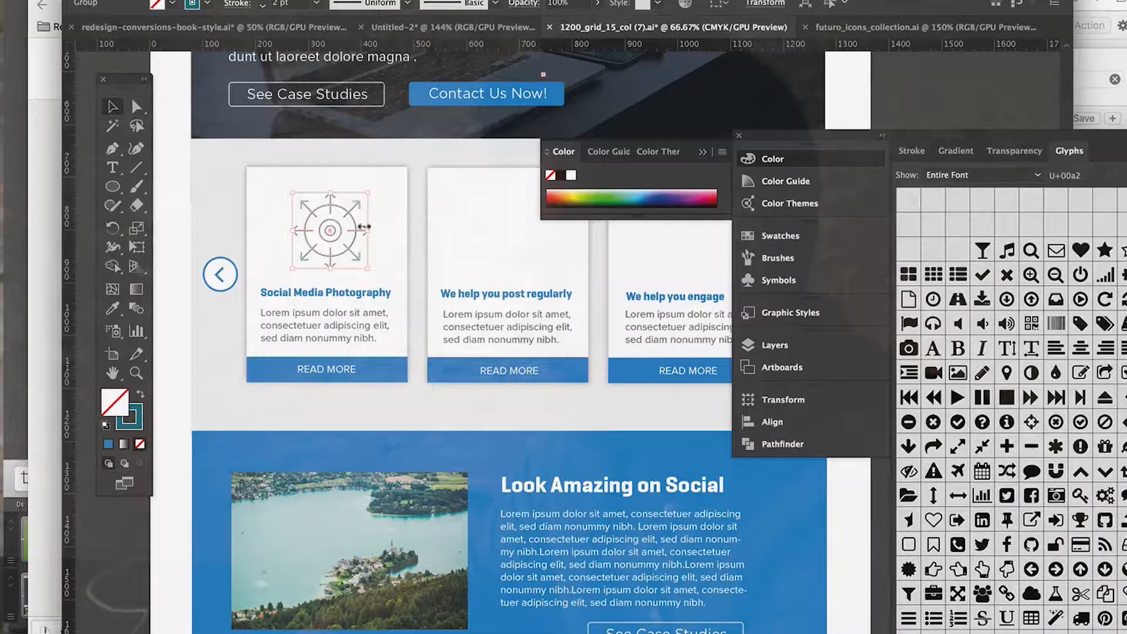
{"action": "double_click", "coordinate": [129, 425]}
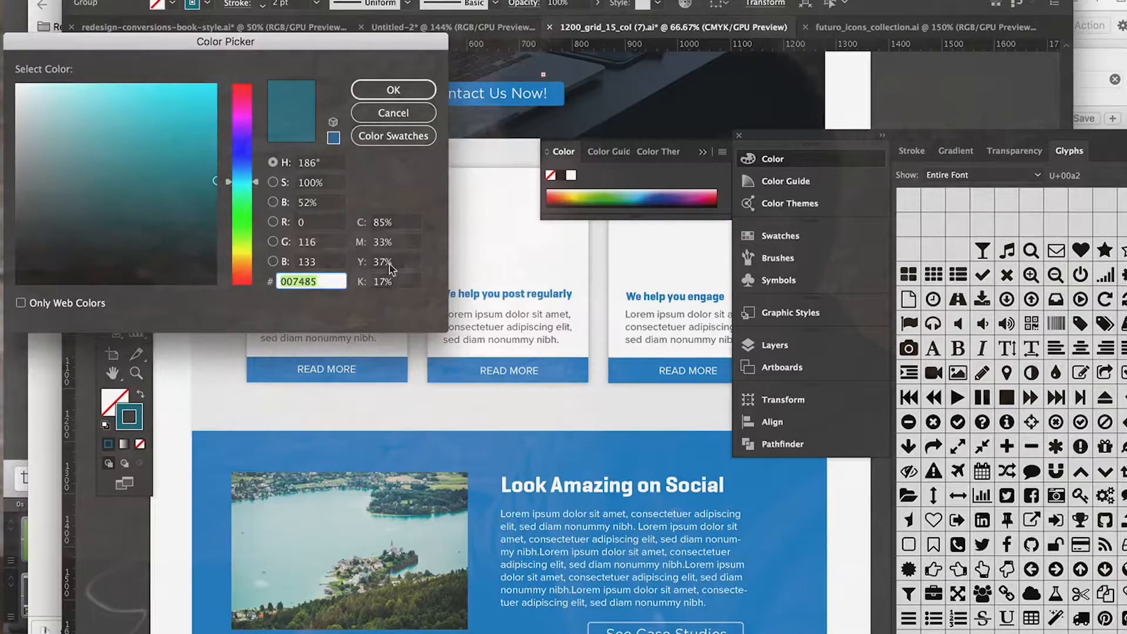
{"action": "left_click", "coordinate": [379, 90]}
{"action": "scroll", "coordinate": [179, 279], "scroll_direction": "left", "scroll_amount": 3}
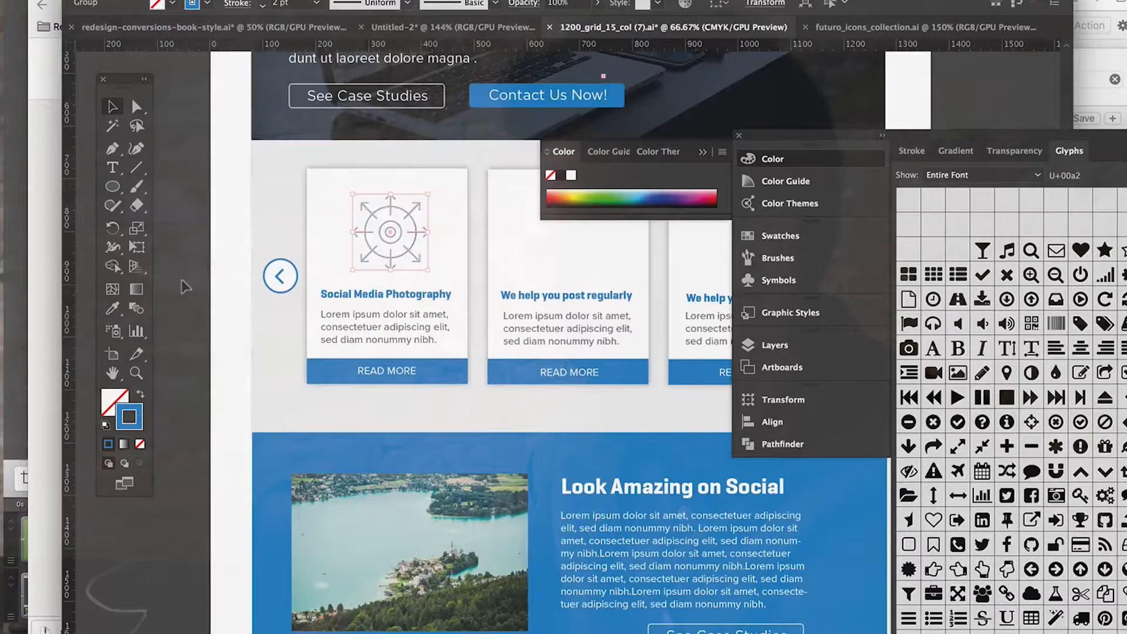
{"action": "left_click", "coordinate": [181, 281]}
{"action": "key", "text": "super+equal"}
{"action": "scroll", "coordinate": [294, 294], "scroll_direction": "up", "scroll_amount": 5}
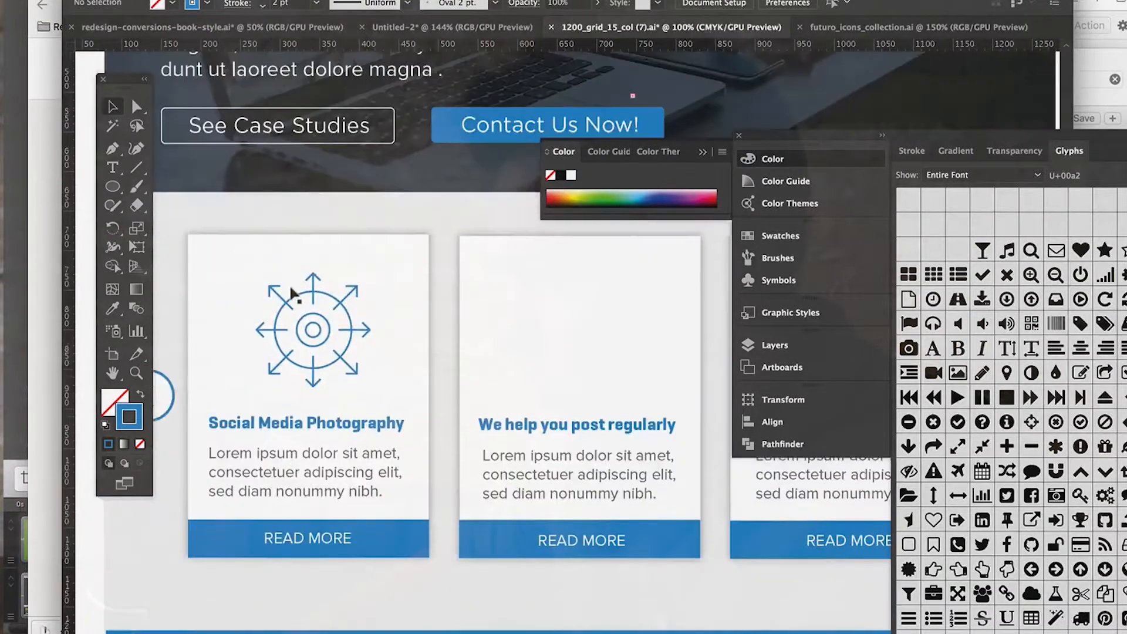
{"action": "scroll", "coordinate": [294, 295], "scroll_direction": "left", "scroll_amount": 3}
{"action": "scroll", "coordinate": [294, 295], "scroll_direction": "up", "scroll_amount": 4}
{"action": "scroll", "coordinate": [293, 296], "scroll_direction": "down", "scroll_amount": 4}
{"action": "scroll", "coordinate": [294, 296], "scroll_direction": "right", "scroll_amount": 2}
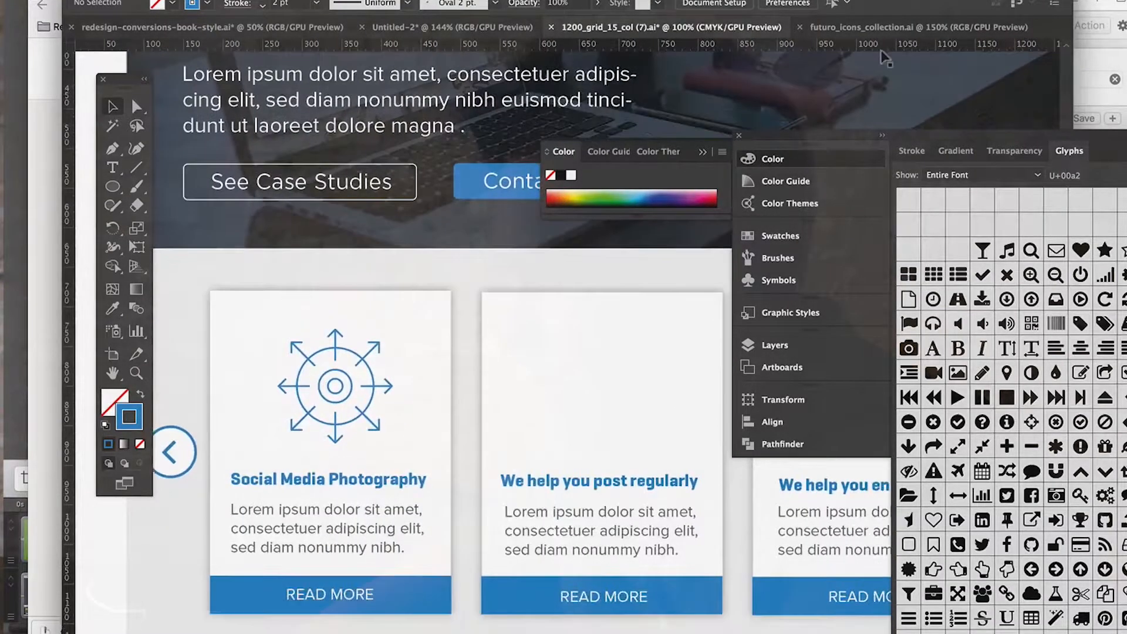
Step: Look through the Advertising and Media and SEO Web Optimization sets in futuro_icons_collection.ai for the second card's icon
{"action": "left_click", "coordinate": [836, 27]}
{"action": "scroll", "coordinate": [541, 310], "scroll_direction": "down", "scroll_amount": 4}
{"action": "scroll", "coordinate": [542, 309], "scroll_direction": "left", "scroll_amount": 2}
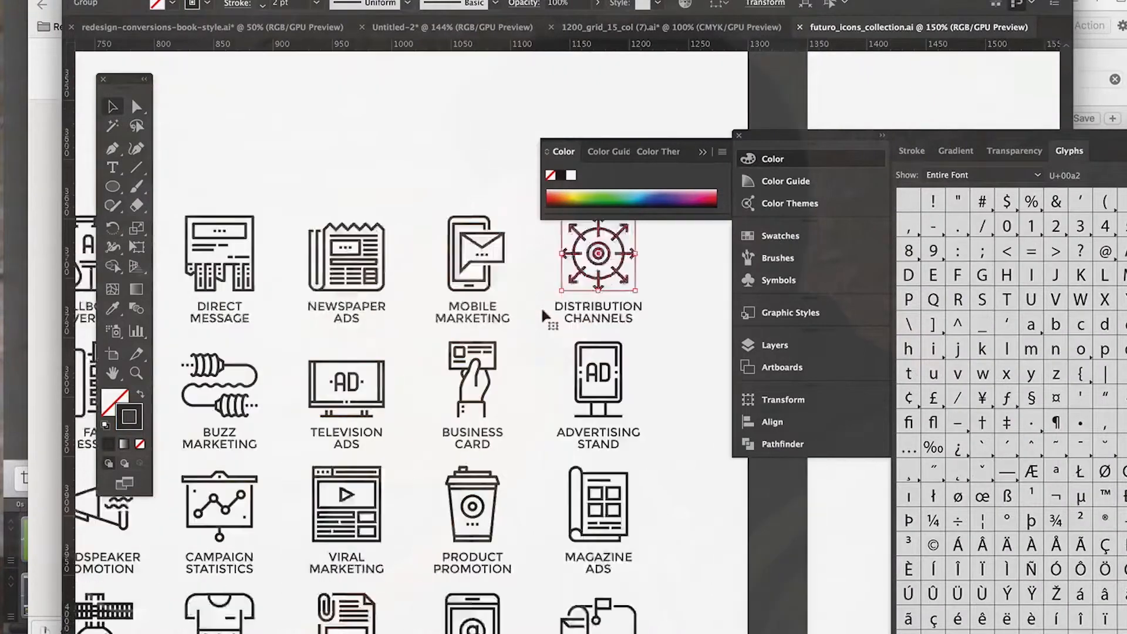
{"action": "key", "text": "super+minus"}
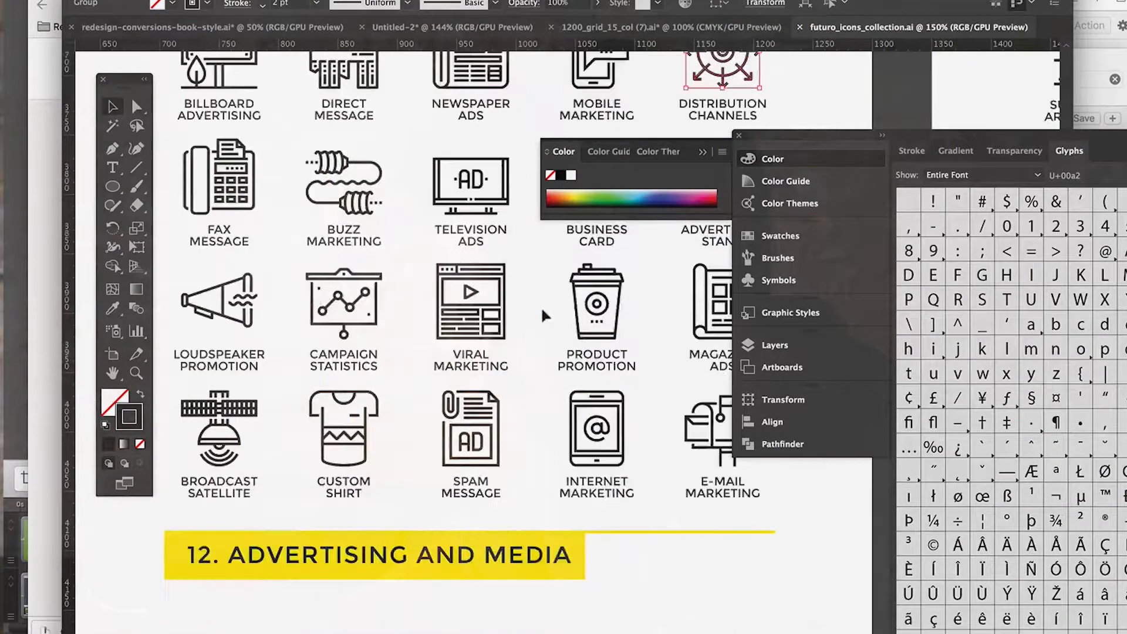
{"action": "scroll", "coordinate": [541, 316], "scroll_direction": "up", "scroll_amount": 8}
{"action": "scroll", "coordinate": [544, 314], "scroll_direction": "down", "scroll_amount": 8}
{"action": "scroll", "coordinate": [544, 314], "scroll_direction": "left", "scroll_amount": 5}
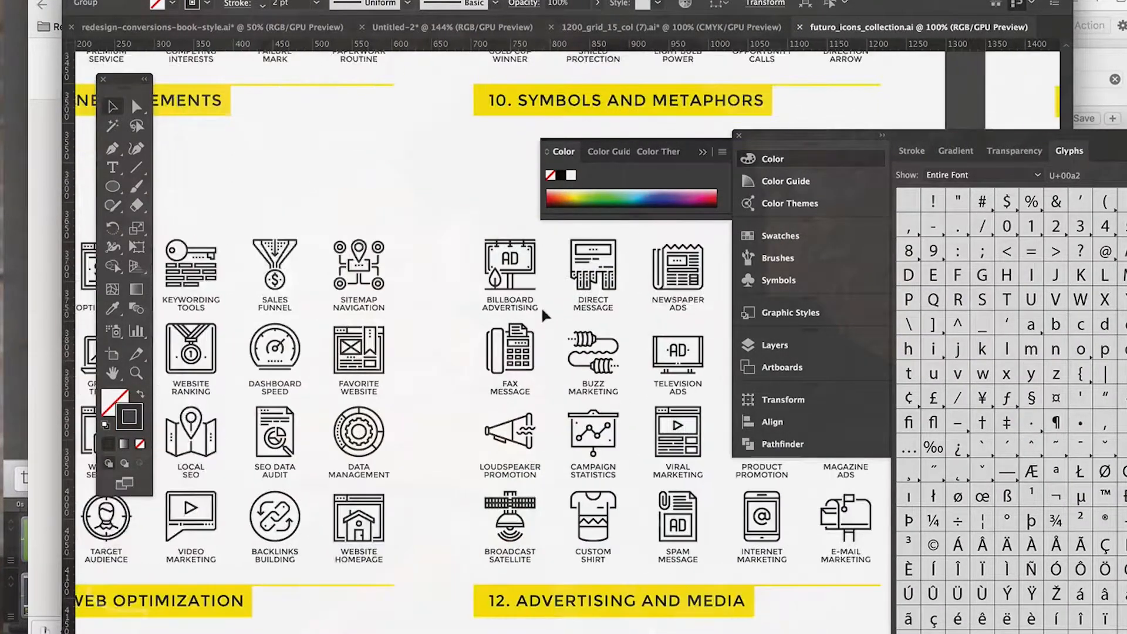
{"action": "scroll", "coordinate": [544, 314], "scroll_direction": "right", "scroll_amount": 4}
{"action": "scroll", "coordinate": [545, 315], "scroll_direction": "right", "scroll_amount": 6}
{"action": "scroll", "coordinate": [545, 315], "scroll_direction": "down", "scroll_amount": 1}
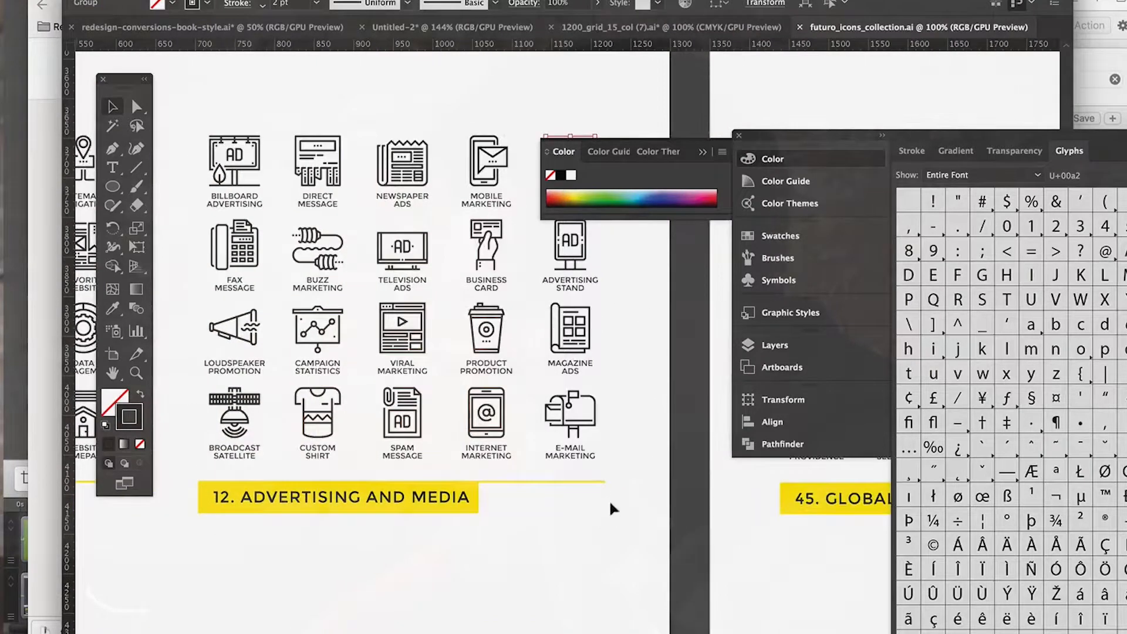
{"action": "left_click", "coordinate": [654, 476]}
{"action": "scroll", "coordinate": [653, 477], "scroll_direction": "up", "scroll_amount": 4}
{"action": "scroll", "coordinate": [653, 476], "scroll_direction": "left", "scroll_amount": 5}
{"action": "scroll", "coordinate": [653, 476], "scroll_direction": "up", "scroll_amount": 1}
{"action": "scroll", "coordinate": [653, 477], "scroll_direction": "right", "scroll_amount": 1}
{"action": "scroll", "coordinate": [652, 474], "scroll_direction": "left", "scroll_amount": 14}
{"action": "scroll", "coordinate": [653, 473], "scroll_direction": "up", "scroll_amount": 1}
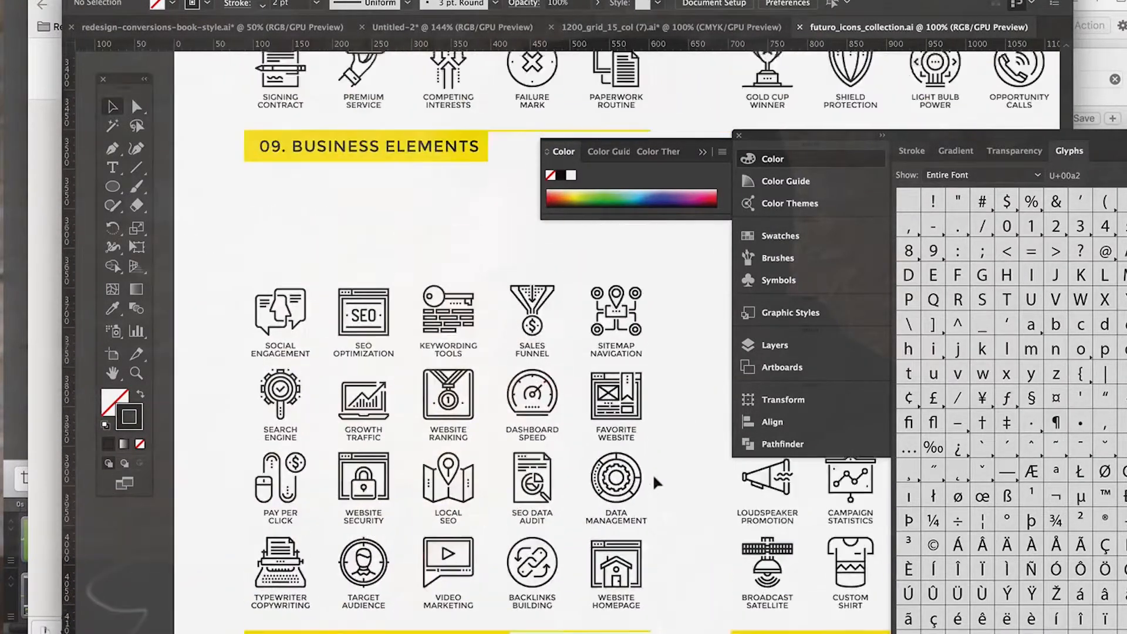
{"action": "scroll", "coordinate": [653, 476], "scroll_direction": "up", "scroll_amount": 2}
{"action": "scroll", "coordinate": [654, 477], "scroll_direction": "down", "scroll_amount": 4}
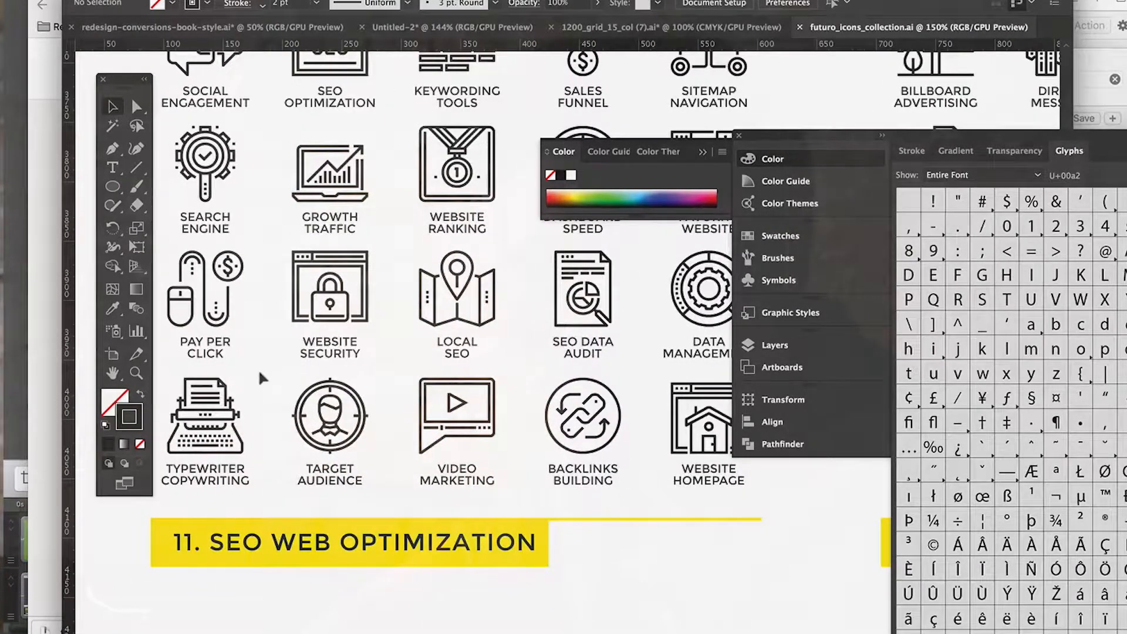
Step: Copy the "Target Audience" icon from the SEO Web Optimization set into the 1200_grid_15_col (7).ai landing page
{"action": "left_click_drag", "start_coordinate": [385, 445], "coordinate": [386, 451]}
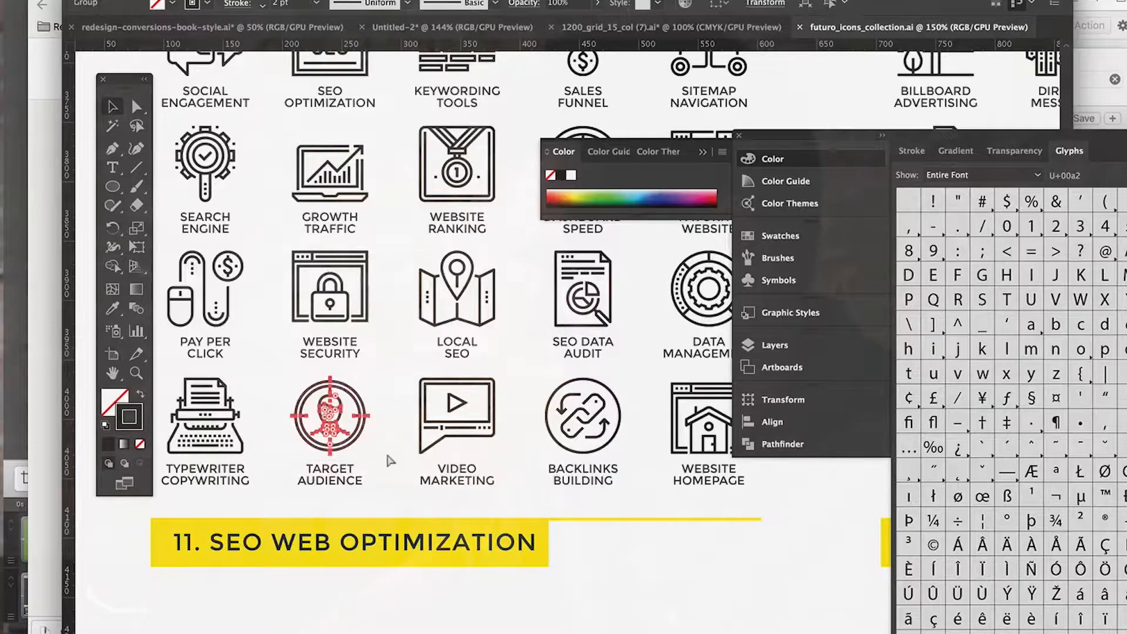
{"action": "left_click", "coordinate": [589, 27]}
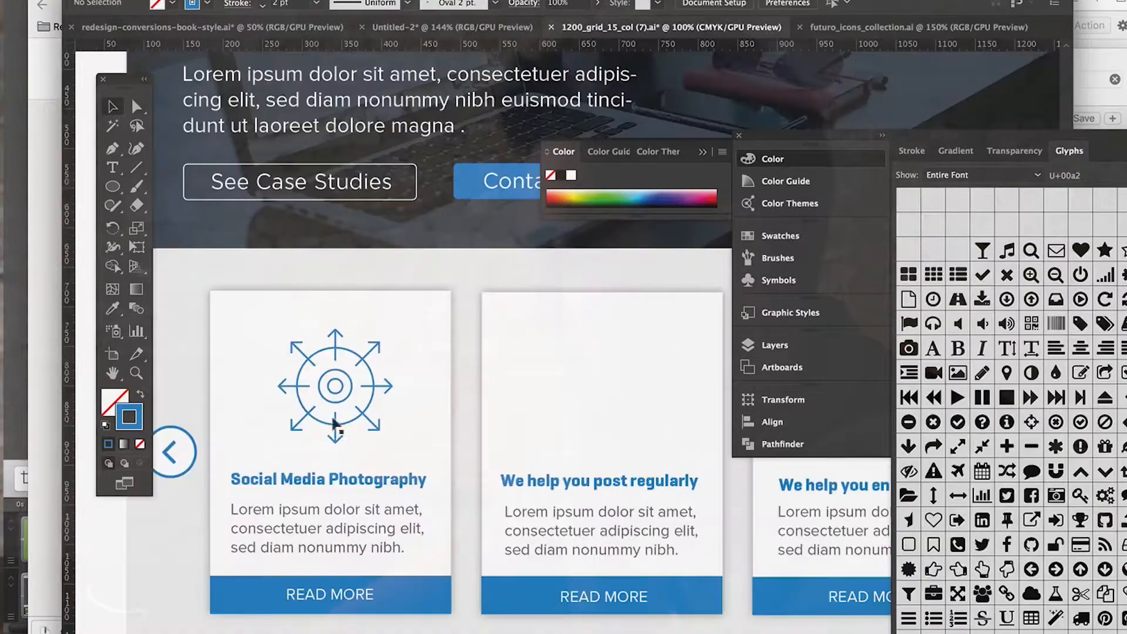
{"action": "scroll", "coordinate": [336, 440], "scroll_direction": "right", "scroll_amount": 3}
{"action": "key", "text": "ctrl+v"}
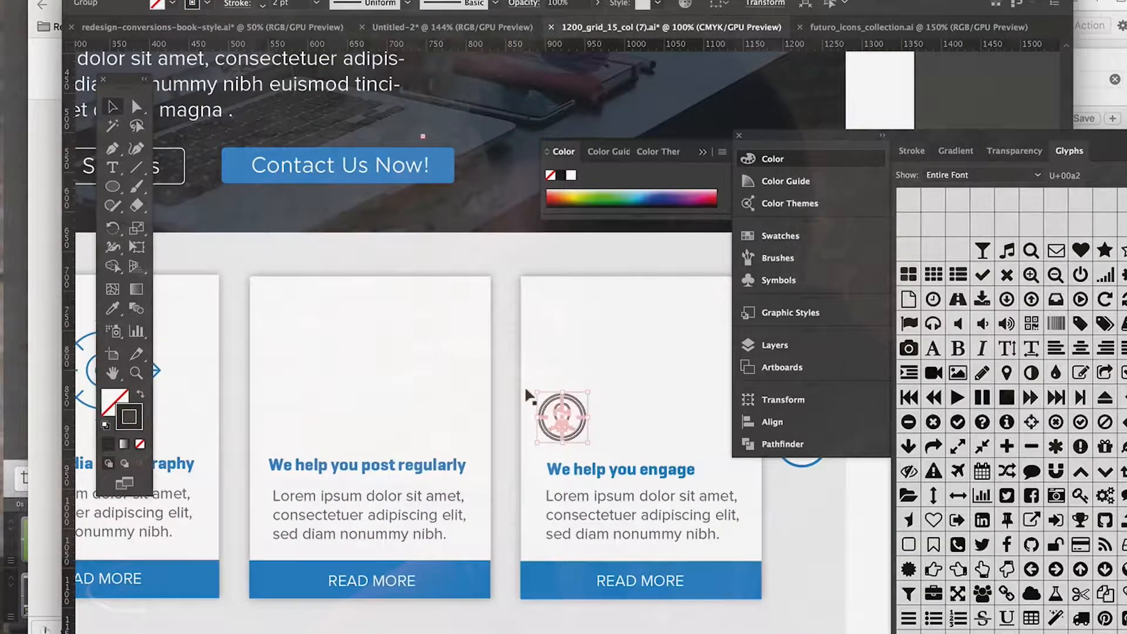
Step: Enlarge the target audience icon and place it above the "We help you post regularly" heading on the second card
{"action": "left_click_drag", "start_coordinate": [534, 392], "coordinate": [489, 345]}
{"action": "left_click_drag", "start_coordinate": [545, 392], "coordinate": [371, 368]}
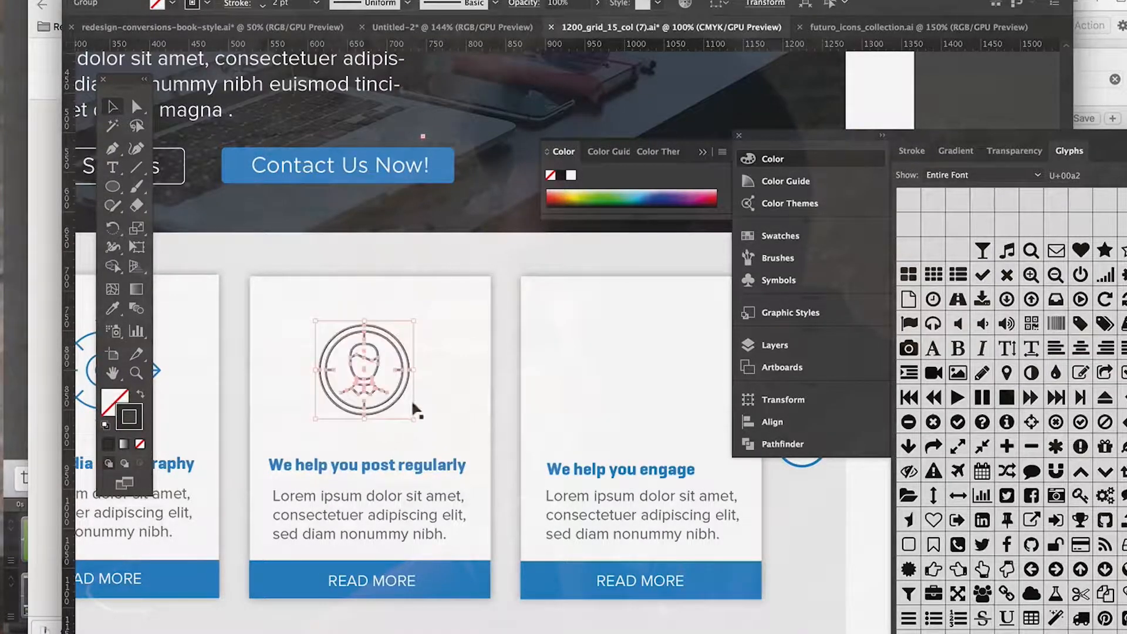
{"action": "left_click_drag", "start_coordinate": [413, 416], "coordinate": [435, 439]}
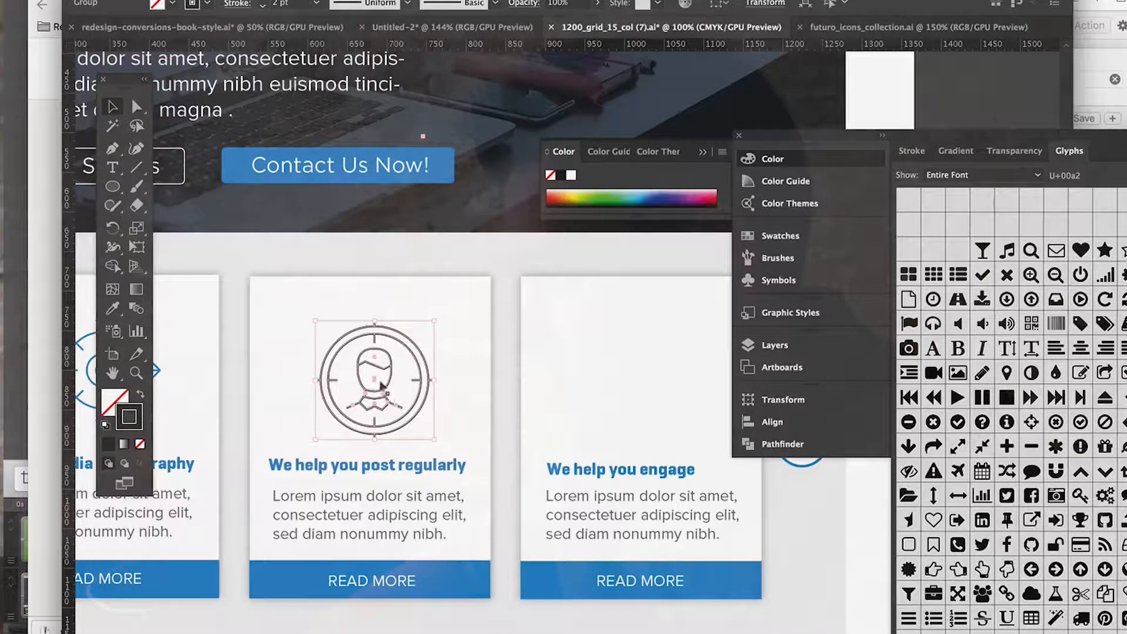
{"action": "left_click_drag", "start_coordinate": [380, 383], "coordinate": [375, 373]}
Step: Match the target audience icon's stroke to the first card icon's blue with the Eyedropper and deselect the icon
{"action": "scroll", "coordinate": [375, 374], "scroll_direction": "left", "scroll_amount": 5}
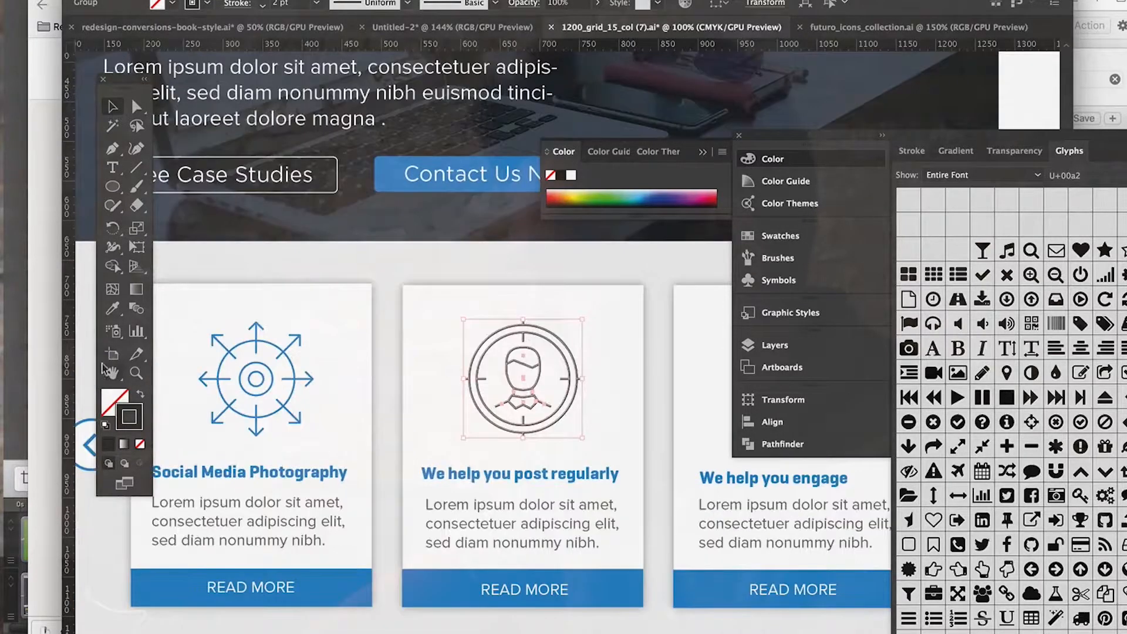
{"action": "left_click", "coordinate": [111, 311]}
{"action": "left_click", "coordinate": [292, 365]}
{"action": "left_click", "coordinate": [112, 108]}
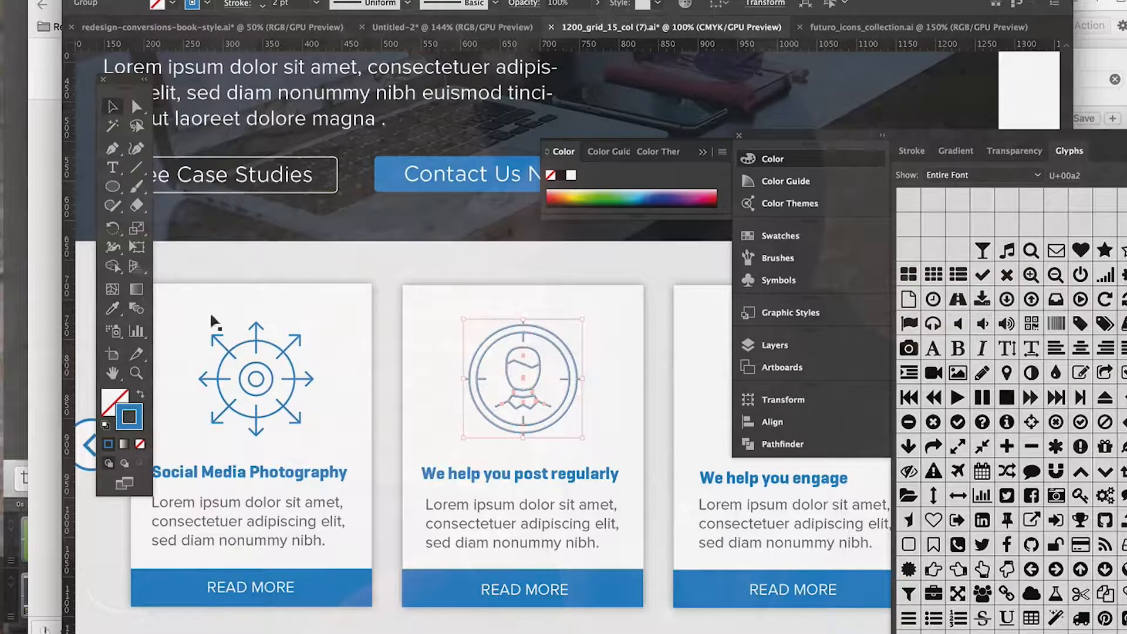
{"action": "left_click", "coordinate": [381, 416]}
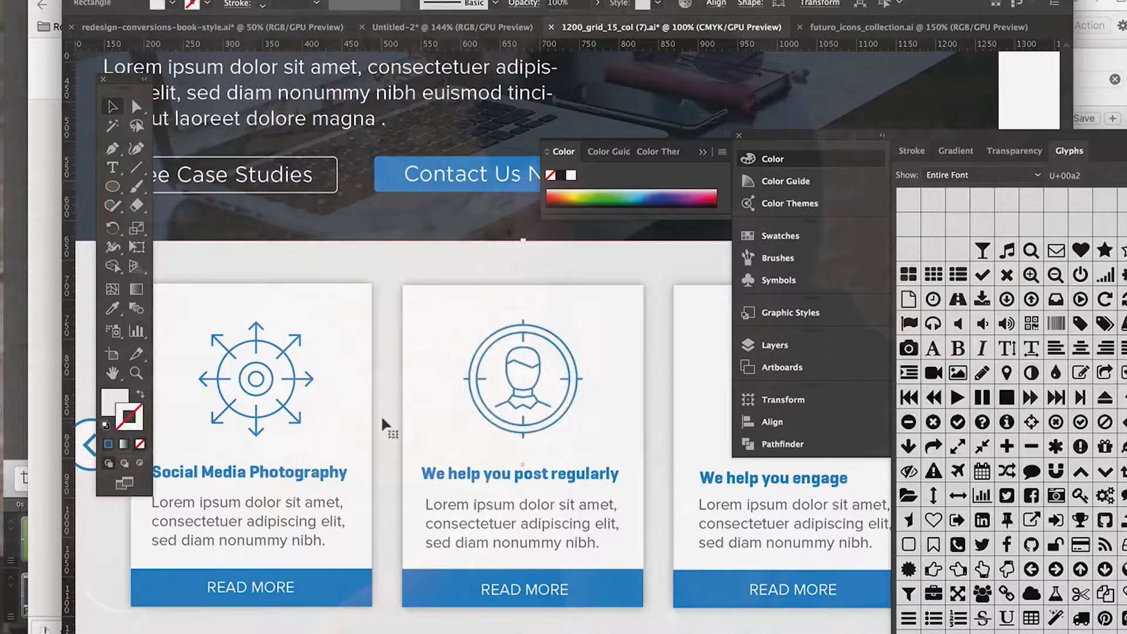
Step: Adjust the target audience icon's horizontal position so it sits centred on the second card, and deselect it
{"action": "scroll", "coordinate": [382, 416], "scroll_direction": "right", "scroll_amount": 3}
{"action": "scroll", "coordinate": [382, 415], "scroll_direction": "down", "scroll_amount": 2}
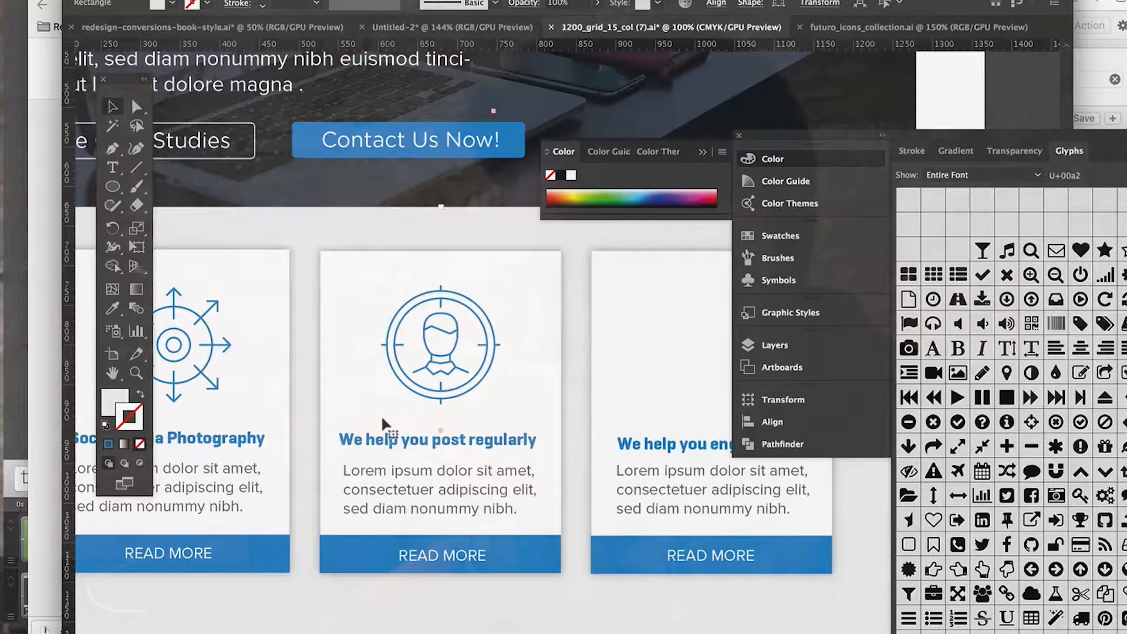
{"action": "scroll", "coordinate": [453, 385], "scroll_direction": "right", "scroll_amount": 1}
{"action": "left_click", "coordinate": [452, 376]}
{"action": "left_click_drag", "start_coordinate": [439, 371], "coordinate": [449, 371]}
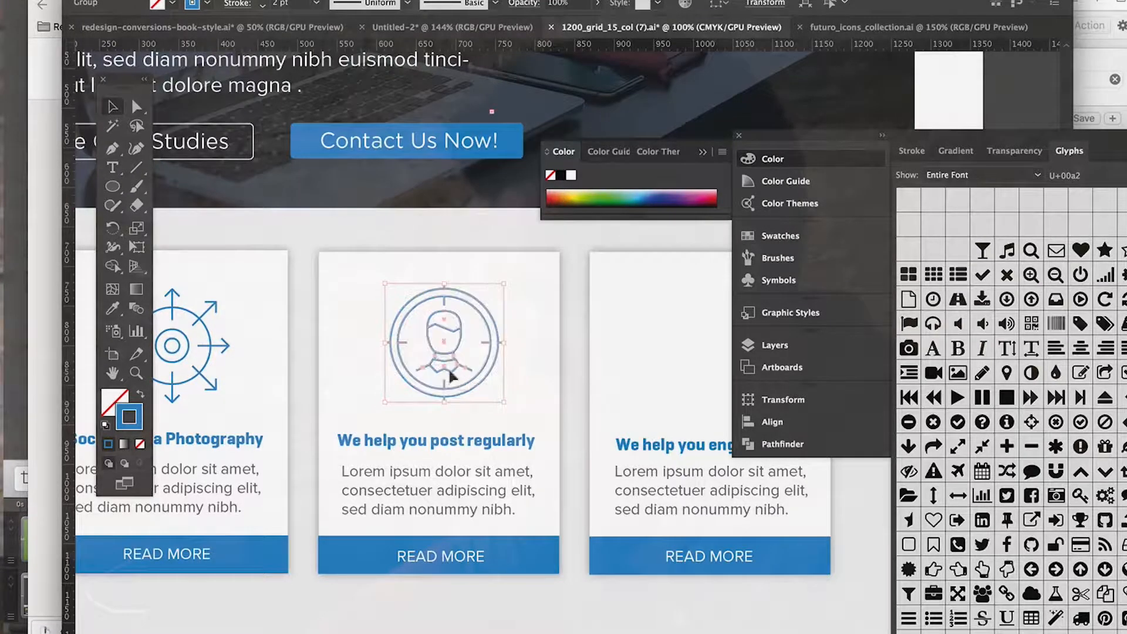
{"action": "key", "text": "Left"}
{"action": "key", "text": "Left"}
{"action": "key", "text": "Left"}
{"action": "key", "text": "Left"}
{"action": "key", "text": "Left"}
{"action": "key", "text": "Left"}
{"action": "key", "text": "Left"}
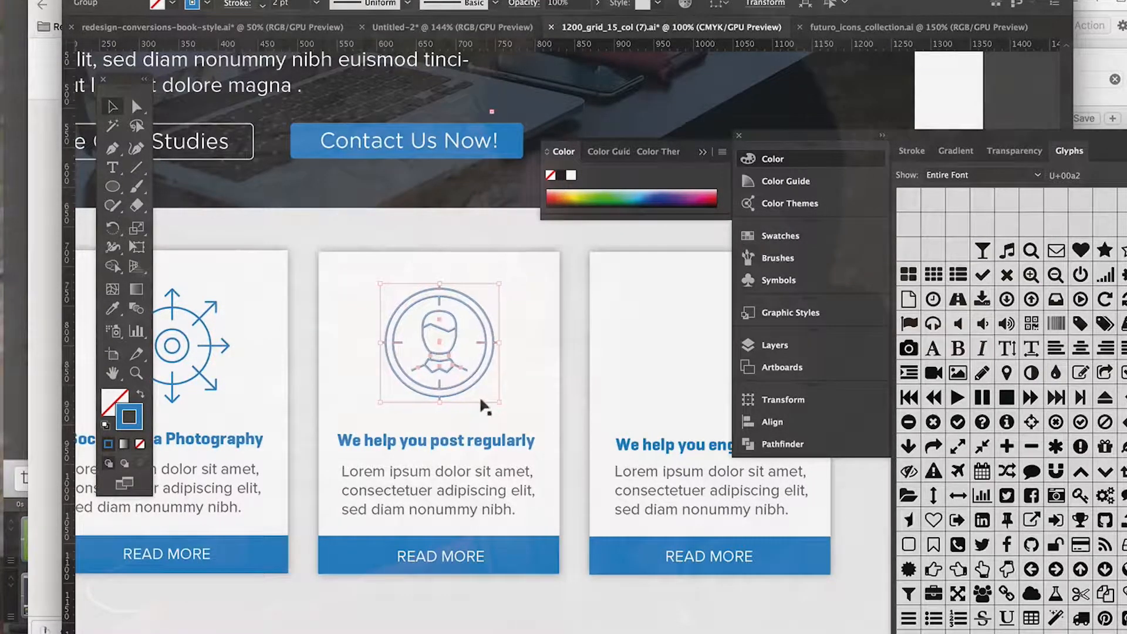
{"action": "scroll", "coordinate": [671, 515], "scroll_direction": "right", "scroll_amount": 10}
{"action": "left_click", "coordinate": [672, 516]}
Step: Copy the "Social Engagement" icon from the SEO Web Optimization set in futuro_icons_collection.ai
{"action": "left_click", "coordinate": [905, 27]}
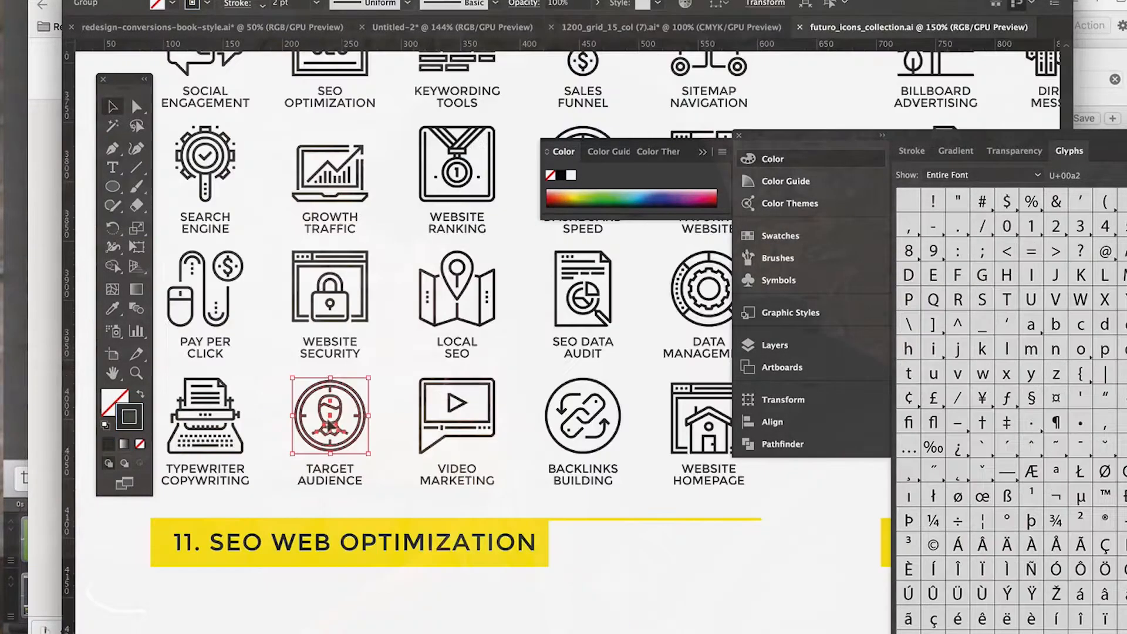
{"action": "scroll", "coordinate": [331, 425], "scroll_direction": "up", "scroll_amount": 4}
{"action": "scroll", "coordinate": [330, 425], "scroll_direction": "up", "scroll_amount": 4}
{"action": "scroll", "coordinate": [289, 446], "scroll_direction": "left", "scroll_amount": 3}
{"action": "scroll", "coordinate": [289, 446], "scroll_direction": "down", "scroll_amount": 2}
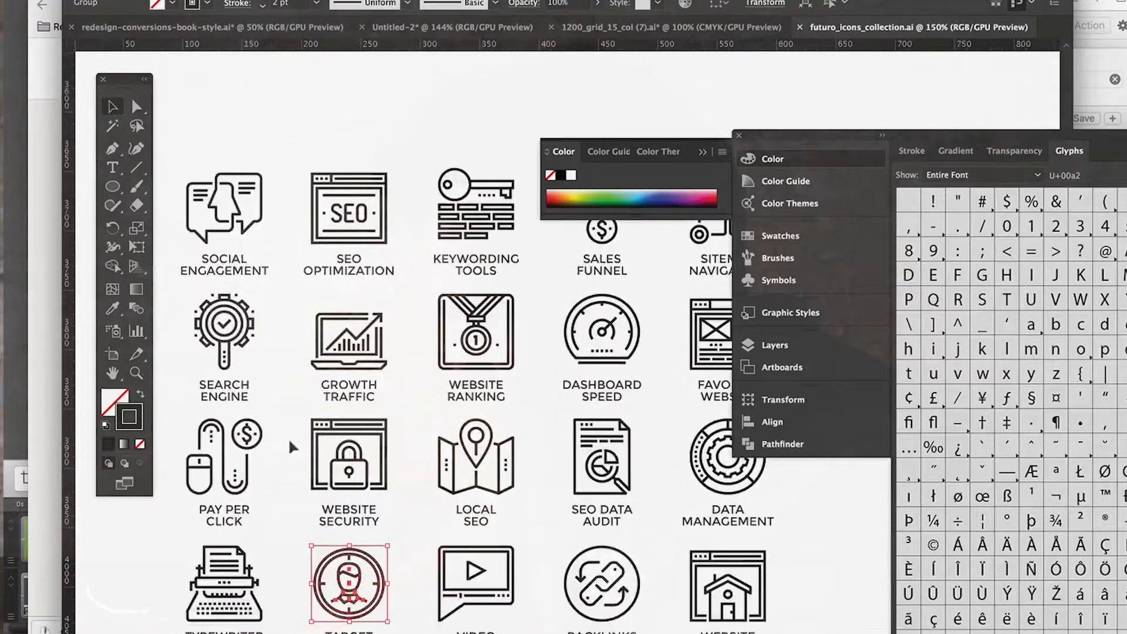
{"action": "left_click_drag", "start_coordinate": [262, 210], "coordinate": [277, 230]}
Step: Paste the social engagement icon into the landing page, enlarged and placed above the "We help you engage" heading on the third card
{"action": "left_click", "coordinate": [616, 29]}
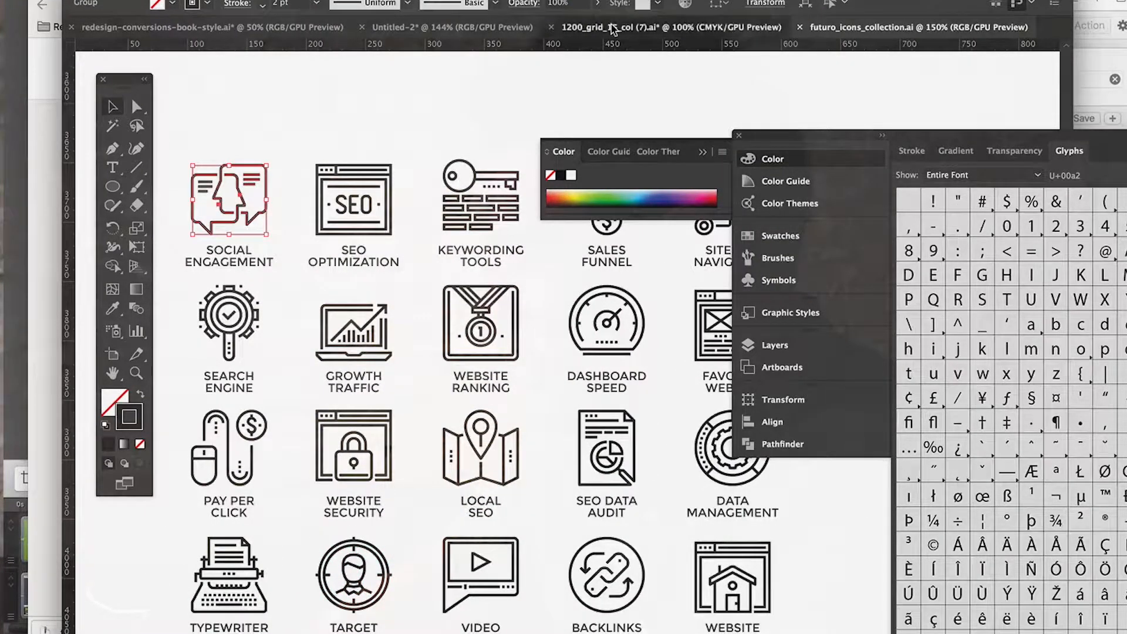
{"action": "key", "text": "super+v"}
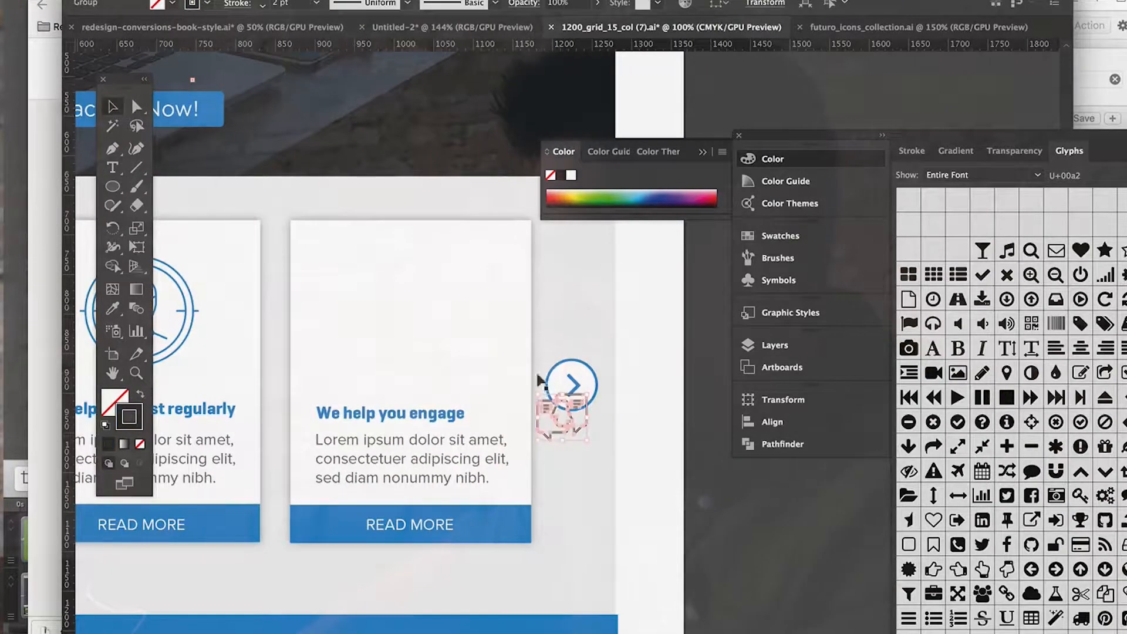
{"action": "left_click_drag", "start_coordinate": [536, 394], "coordinate": [432, 326]}
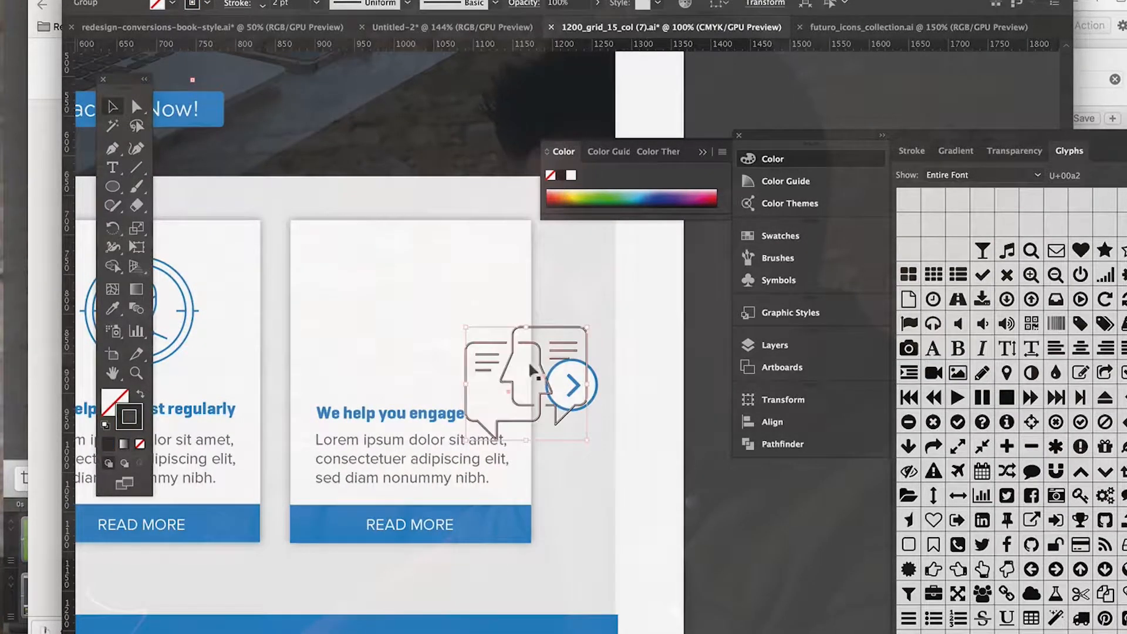
{"action": "left_click_drag", "start_coordinate": [540, 372], "coordinate": [422, 306]}
Step: Match the social engagement icon's stroke to the second card icon's blue with the Eyedropper
{"action": "left_click", "coordinate": [115, 309]}
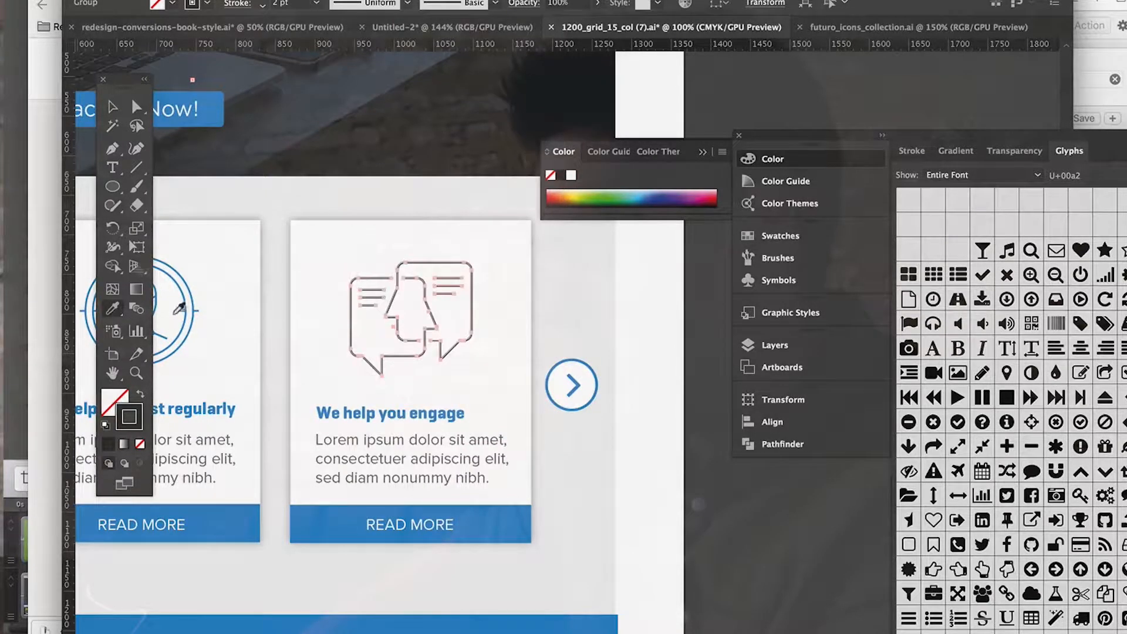
{"action": "left_click", "coordinate": [179, 309]}
{"action": "left_click", "coordinate": [110, 110]}
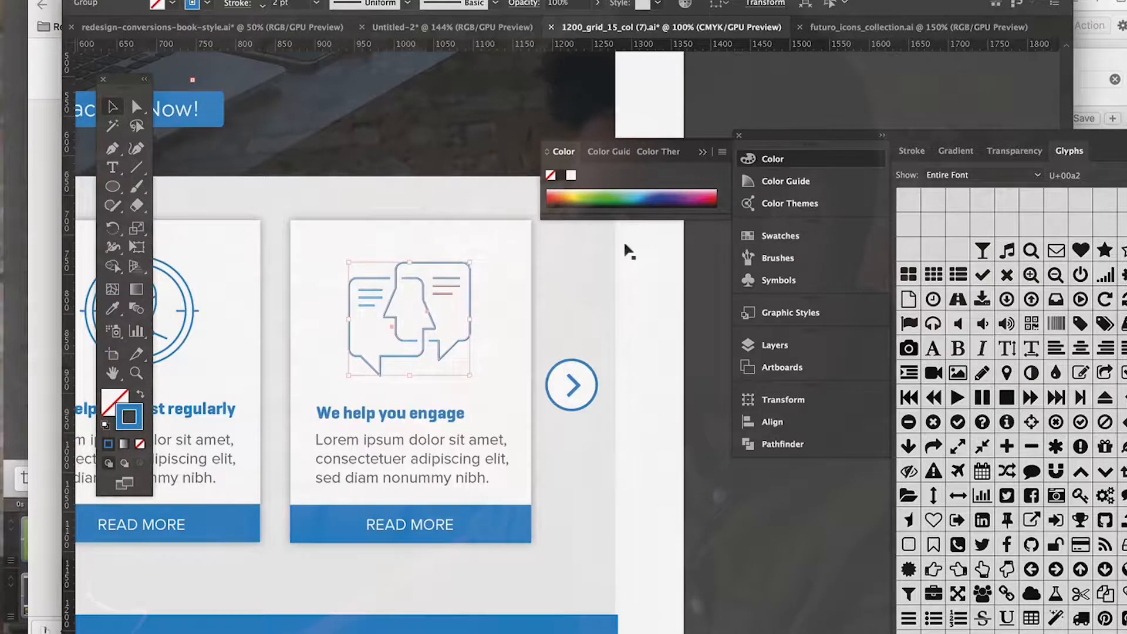
Step: Deselect the social engagement icon and compare the line icons on the three cards
{"action": "left_click", "coordinate": [702, 368]}
{"action": "scroll", "coordinate": [698, 370], "scroll_direction": "left", "scroll_amount": 10}
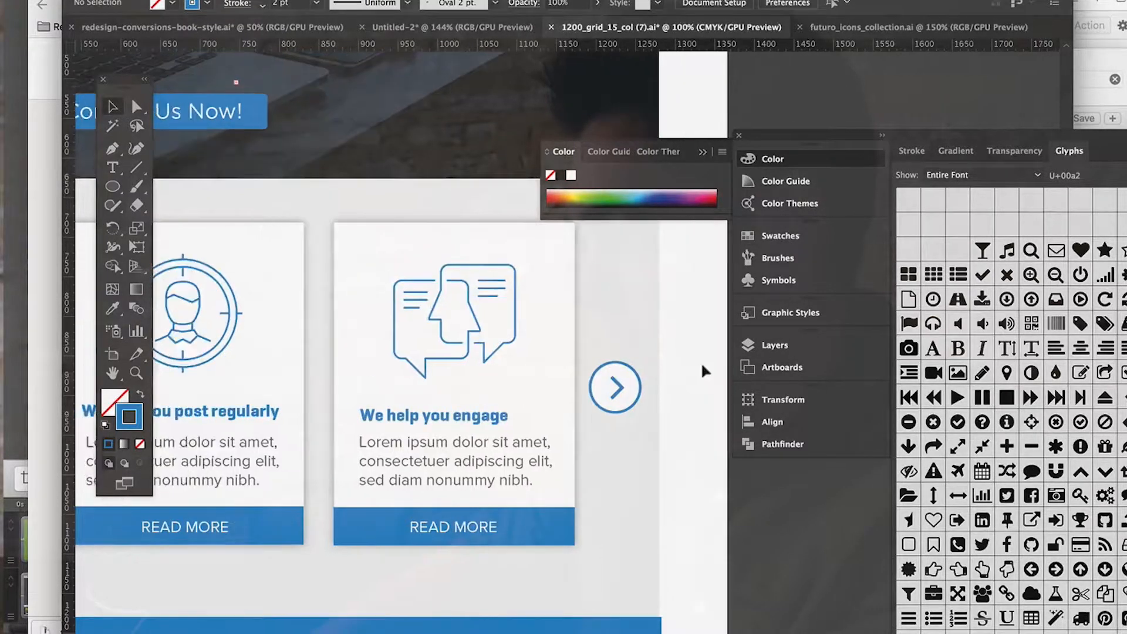
{"action": "scroll", "coordinate": [701, 362], "scroll_direction": "left", "scroll_amount": 15}
{"action": "scroll", "coordinate": [701, 362], "scroll_direction": "up", "scroll_amount": 4}
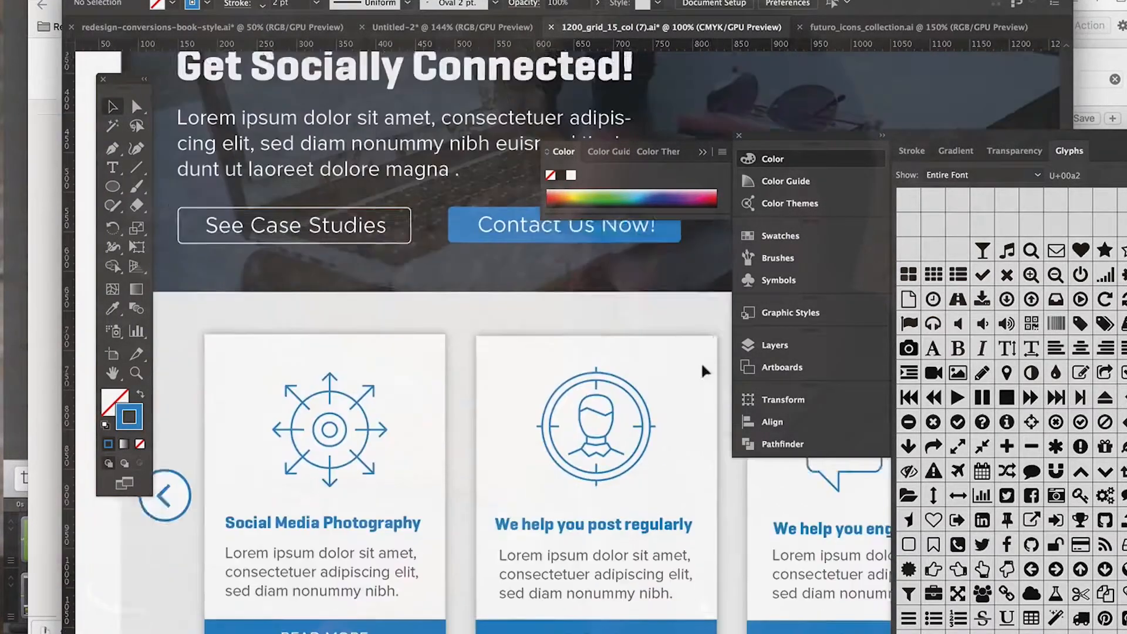
{"action": "scroll", "coordinate": [701, 362], "scroll_direction": "down", "scroll_amount": 4}
{"action": "scroll", "coordinate": [700, 361], "scroll_direction": "right", "scroll_amount": 15}
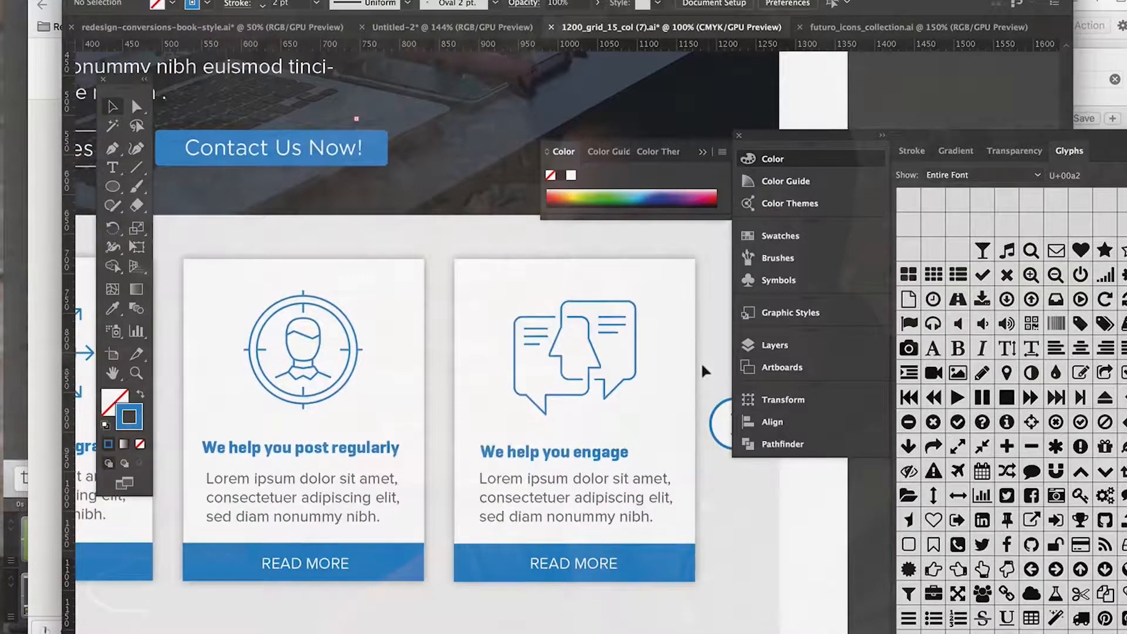
Step: Set the stroke weight of all three card icons to 3 pt at once, and deselect them
{"action": "left_click", "coordinate": [594, 365]}
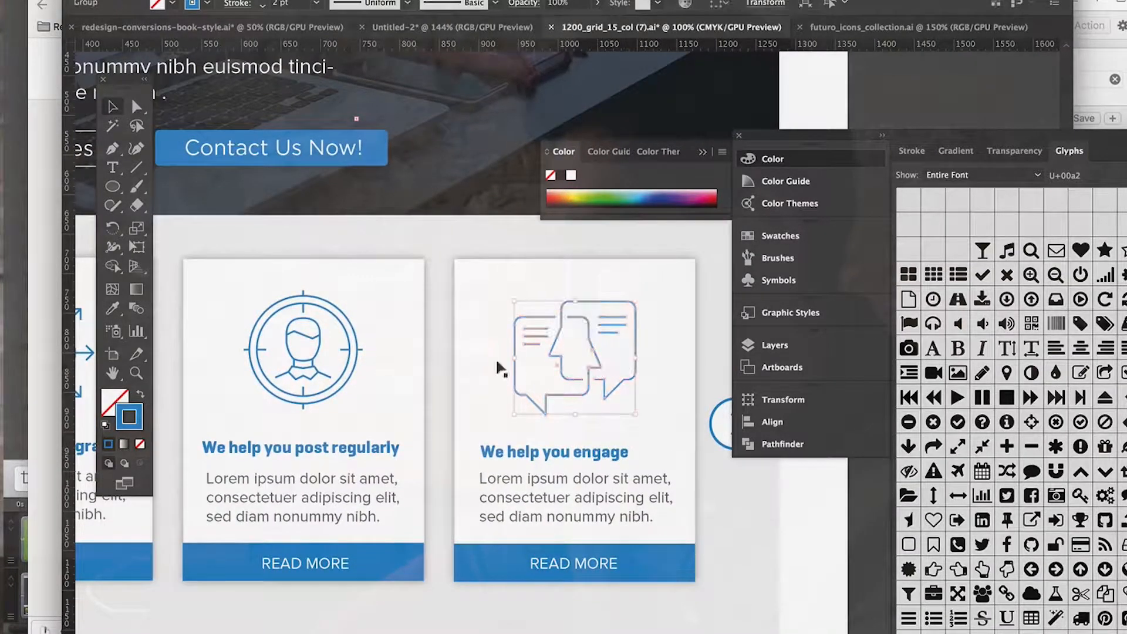
{"action": "left_click", "coordinate": [344, 356], "text": "shift"}
{"action": "scroll", "coordinate": [352, 364], "scroll_direction": "left", "scroll_amount": 8}
{"action": "scroll", "coordinate": [352, 364], "scroll_direction": "up", "scroll_amount": 1}
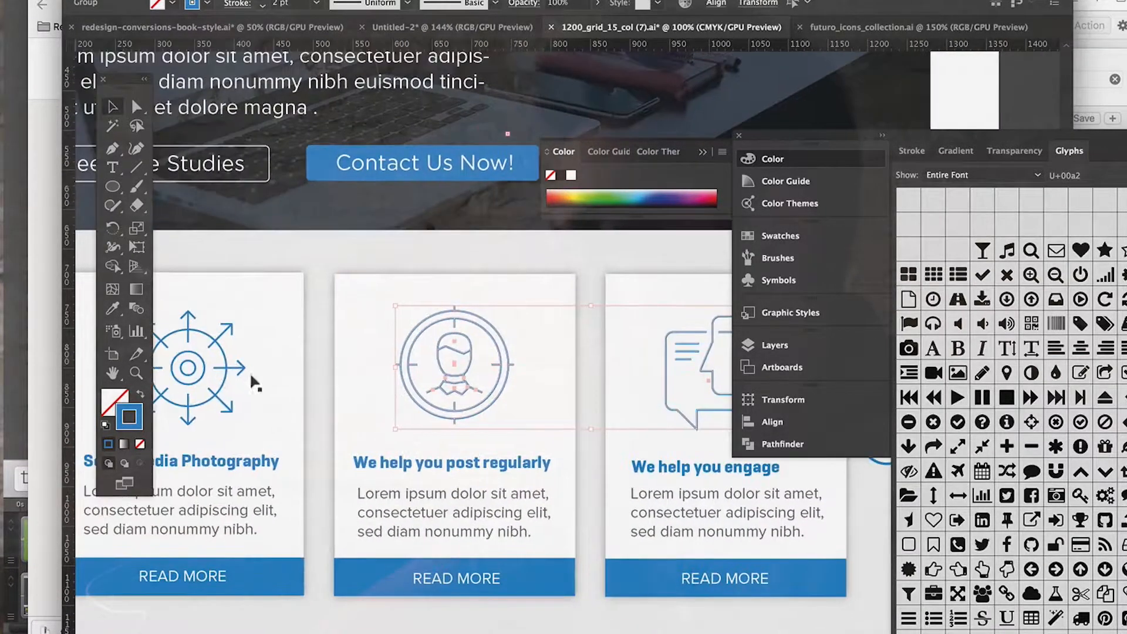
{"action": "left_click", "coordinate": [219, 380], "text": "shift"}
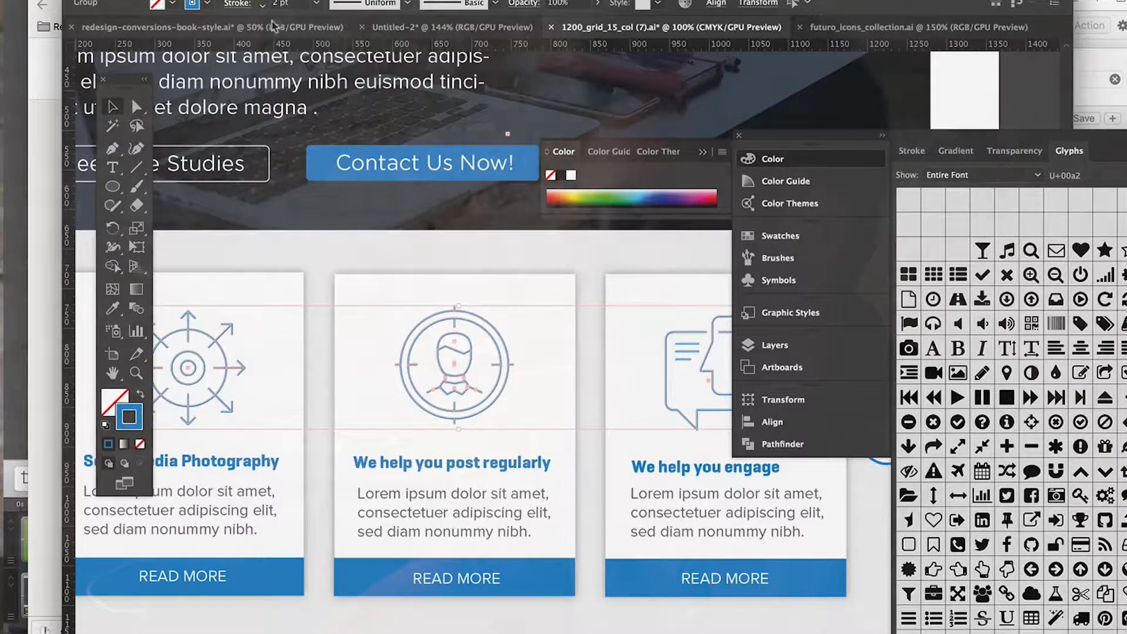
{"action": "left_click", "coordinate": [262, 1]}
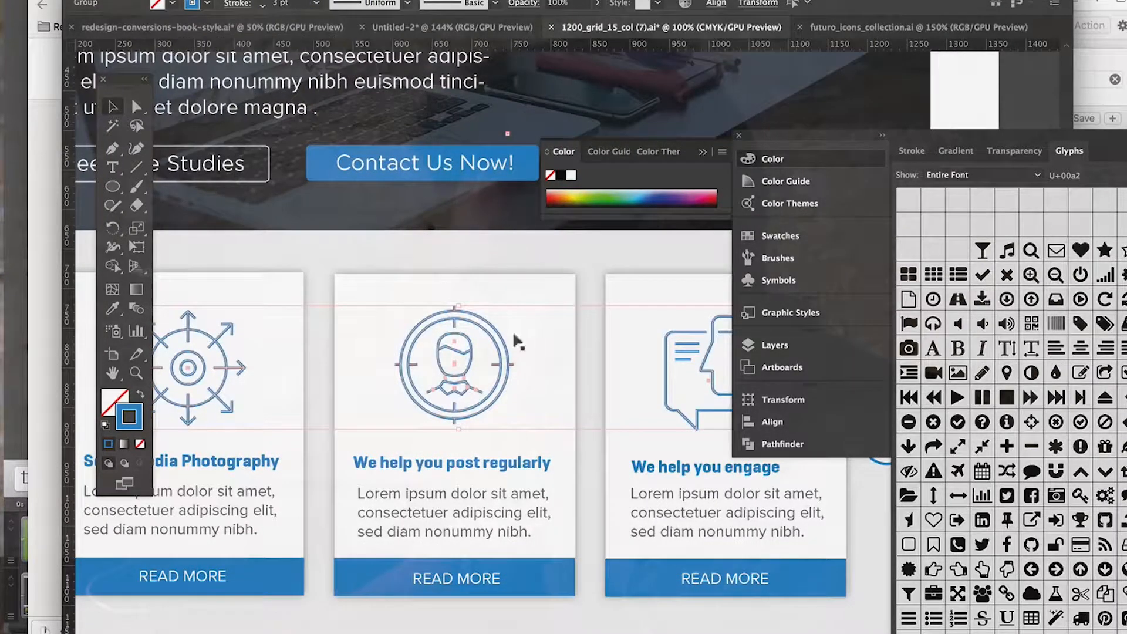
{"action": "scroll", "coordinate": [563, 400], "scroll_direction": "right", "scroll_amount": 12}
{"action": "scroll", "coordinate": [563, 400], "scroll_direction": "down", "scroll_amount": 1}
{"action": "left_click", "coordinate": [756, 537]}
{"action": "scroll", "coordinate": [755, 535], "scroll_direction": "left", "scroll_amount": 20}
{"action": "scroll", "coordinate": [755, 535], "scroll_direction": "up", "scroll_amount": 1}
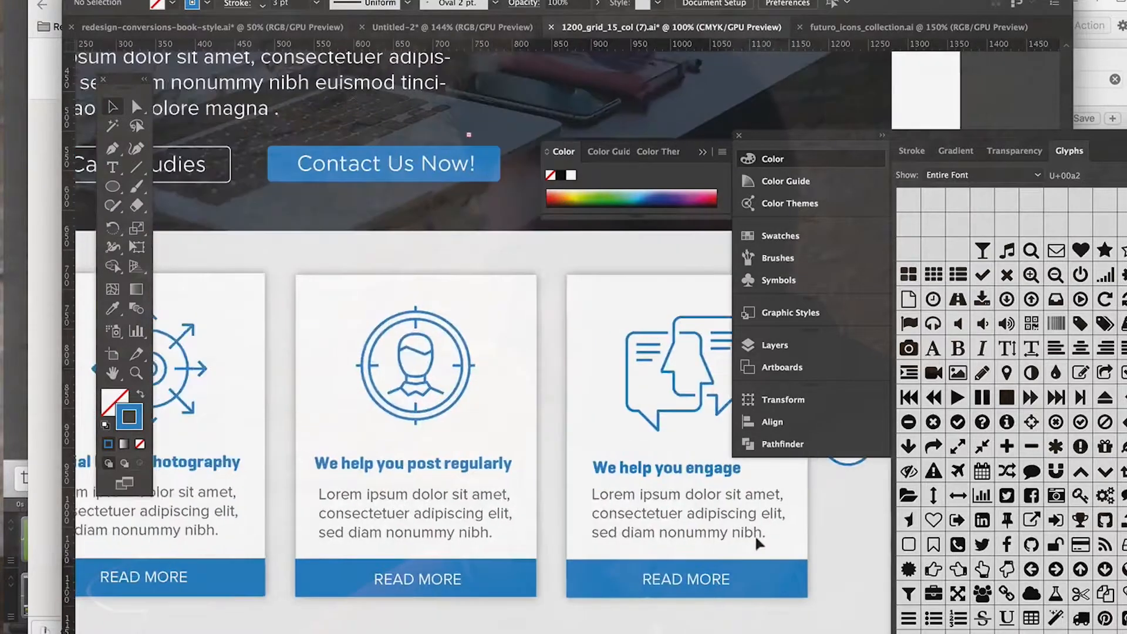
Step: Move the floating panel group away from the artwork so it no longer covers the third card
{"action": "left_click_drag", "start_coordinate": [793, 136], "coordinate": [1110, 158]}
{"action": "scroll", "coordinate": [653, 326], "scroll_direction": "up", "scroll_amount": 12}
{"action": "scroll", "coordinate": [653, 326], "scroll_direction": "left", "scroll_amount": 1}
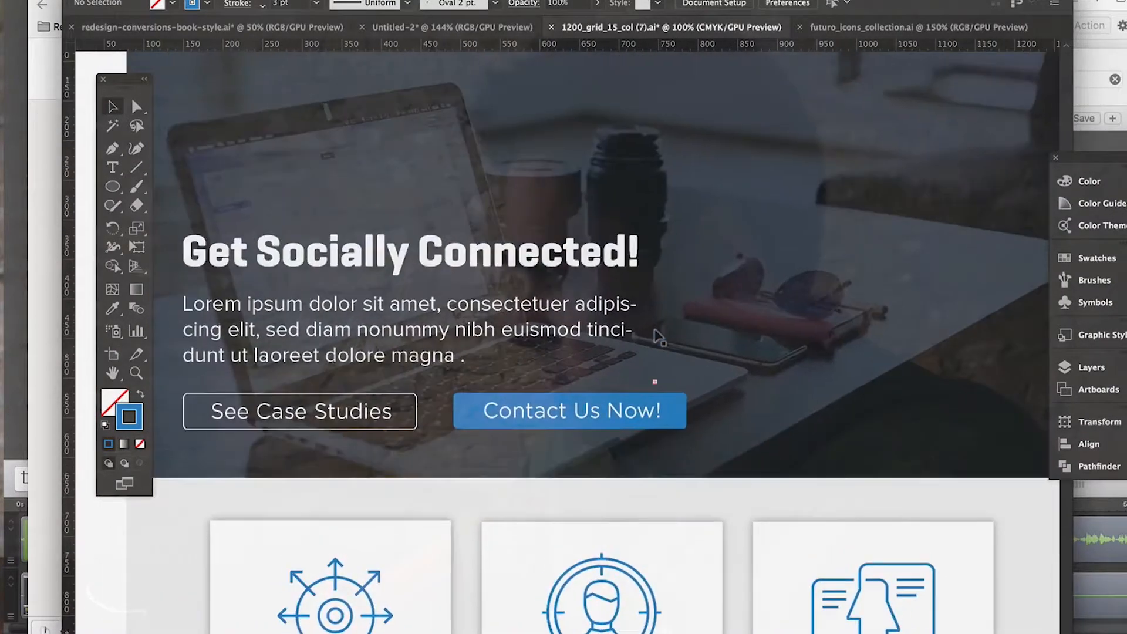
Step: Review the landing page from the header and hero section to the carousel cards
{"action": "scroll", "coordinate": [654, 328], "scroll_direction": "up", "scroll_amount": 7}
{"action": "scroll", "coordinate": [654, 329], "scroll_direction": "left", "scroll_amount": 2}
{"action": "scroll", "coordinate": [654, 329], "scroll_direction": "down", "scroll_amount": 5}
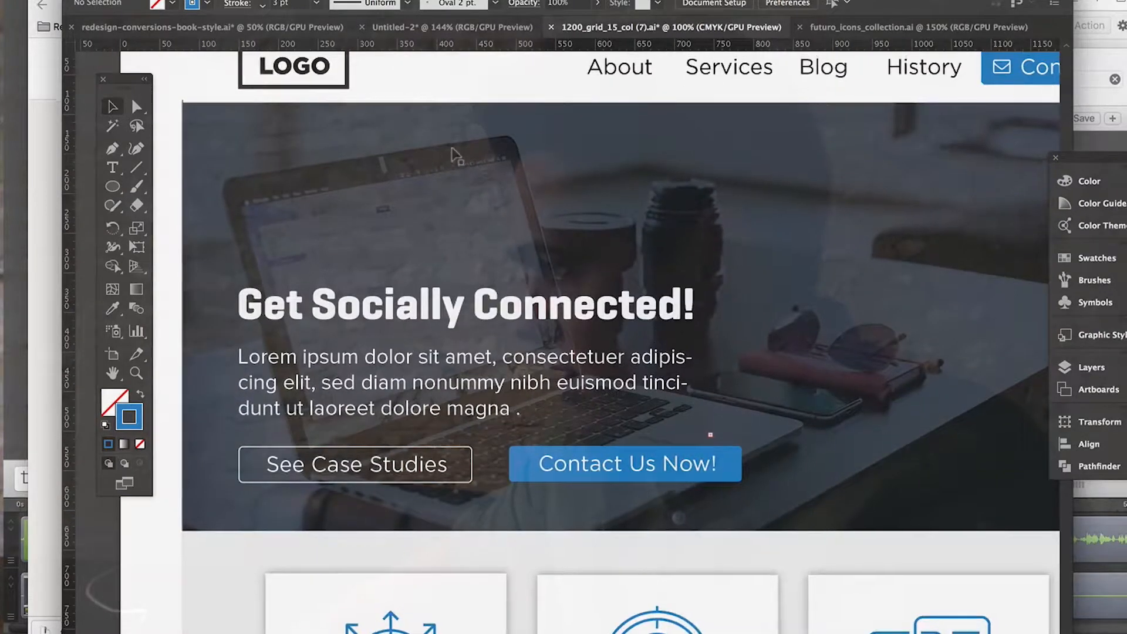
{"action": "scroll", "coordinate": [452, 151], "scroll_direction": "up", "scroll_amount": 3}
{"action": "scroll", "coordinate": [452, 151], "scroll_direction": "right", "scroll_amount": 1}
{"action": "scroll", "coordinate": [825, 176], "scroll_direction": "down", "scroll_amount": 5}
{"action": "scroll", "coordinate": [826, 176], "scroll_direction": "right", "scroll_amount": 8}
{"action": "scroll", "coordinate": [826, 176], "scroll_direction": "up", "scroll_amount": 6}
{"action": "scroll", "coordinate": [767, 322], "scroll_direction": "down", "scroll_amount": 10}
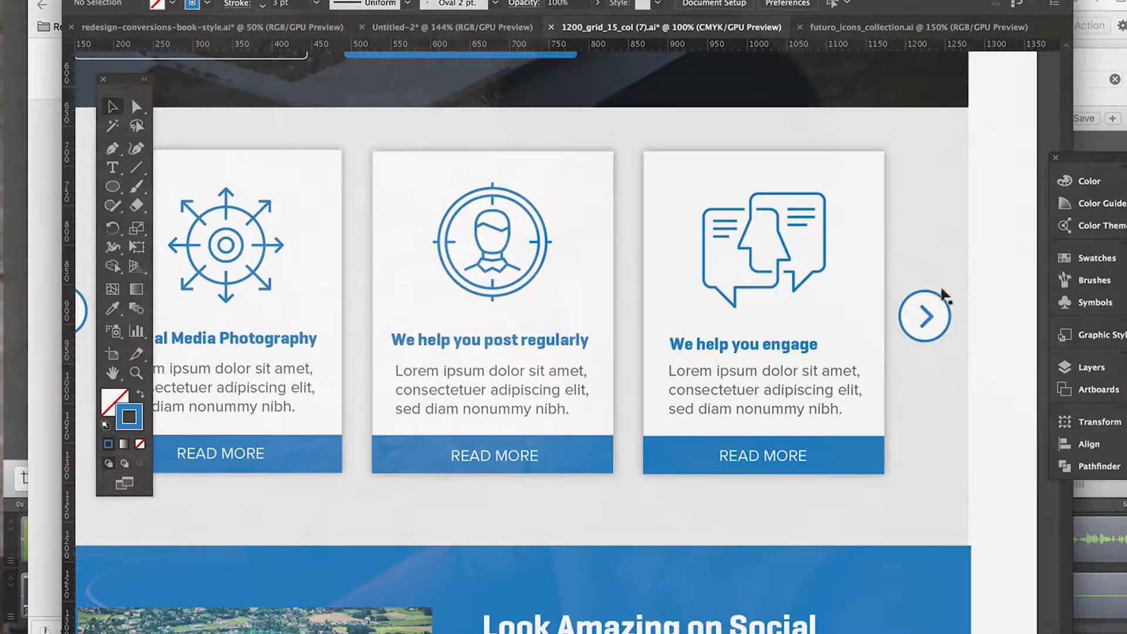
Step: Shift the first card's arrow-wheel icon slightly left to centre it on the card, and deselect it
{"action": "scroll", "coordinate": [822, 373], "scroll_direction": "left", "scroll_amount": 6}
{"action": "scroll", "coordinate": [822, 373], "scroll_direction": "up", "scroll_amount": 1}
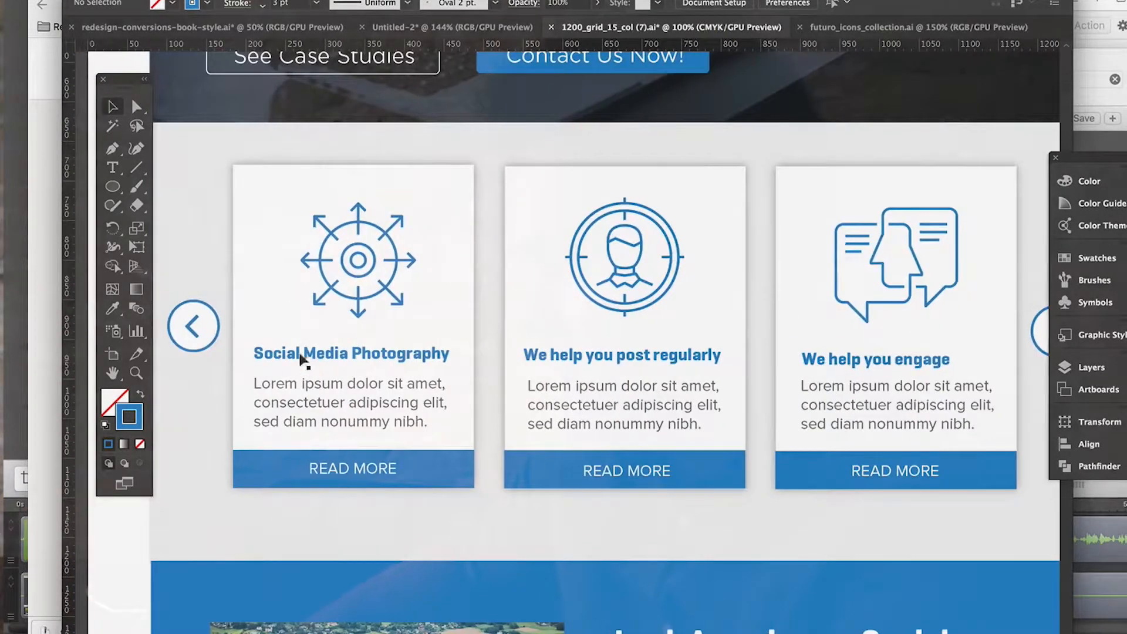
{"action": "left_click_drag", "start_coordinate": [390, 257], "coordinate": [386, 256]}
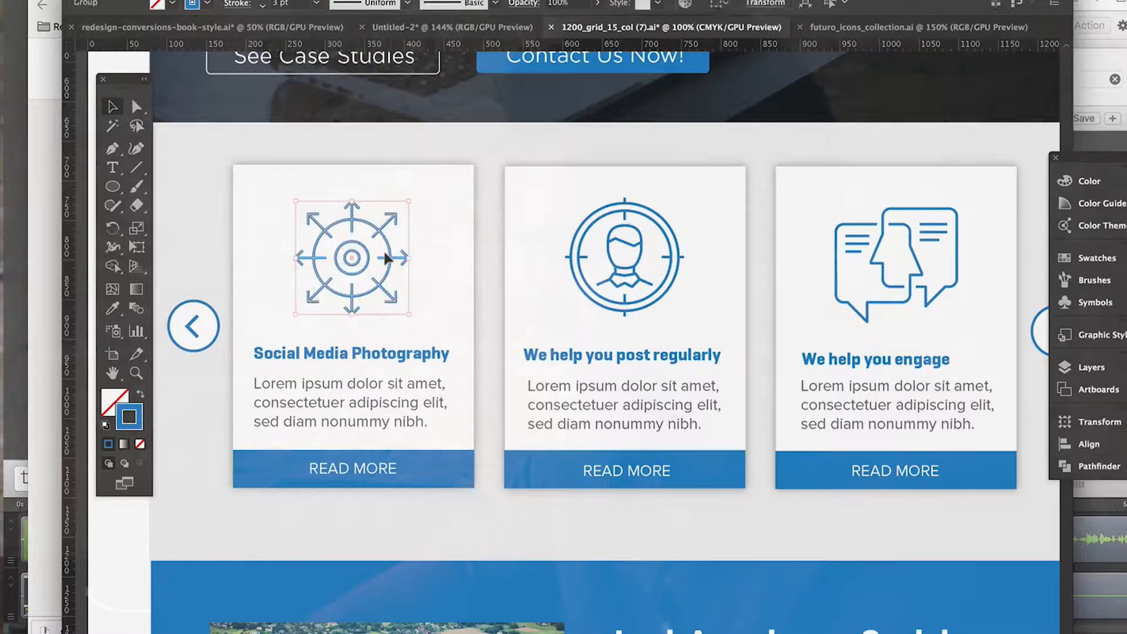
{"action": "scroll", "coordinate": [521, 357], "scroll_direction": "right", "scroll_amount": 8}
{"action": "scroll", "coordinate": [587, 364], "scroll_direction": "up", "scroll_amount": 1}
{"action": "left_click", "coordinate": [781, 384]}
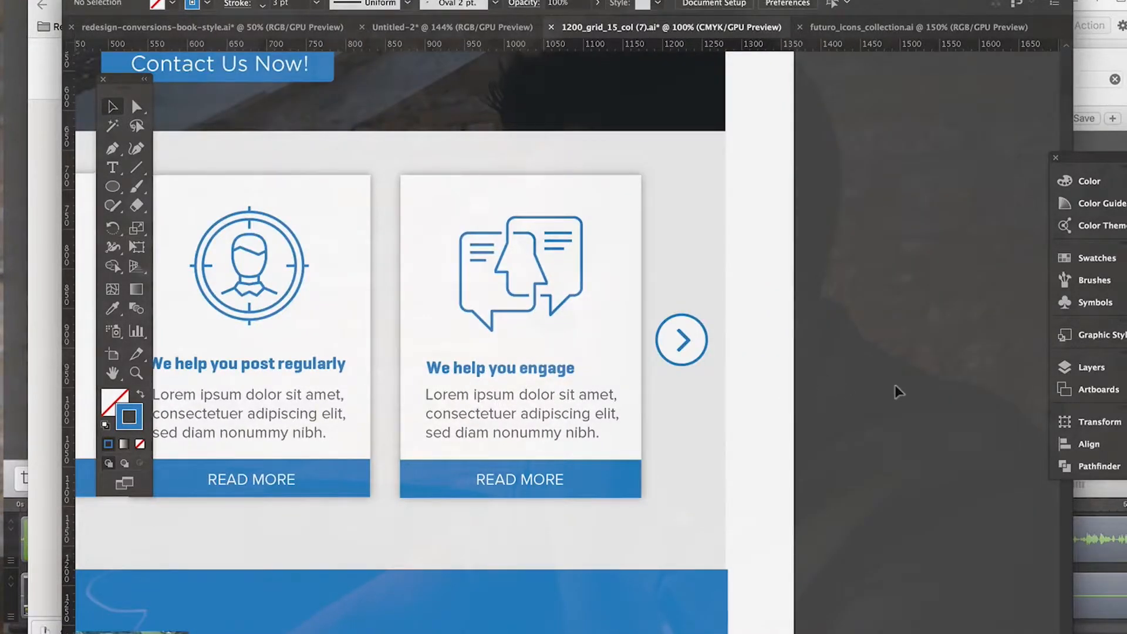
Step: Switch to the browser and look over the Futuro Line Icons product page on Creative Market
{"action": "scroll", "coordinate": [893, 382], "scroll_direction": "left", "scroll_amount": 6}
{"action": "scroll", "coordinate": [584, 359], "scroll_direction": "down", "scroll_amount": 4}
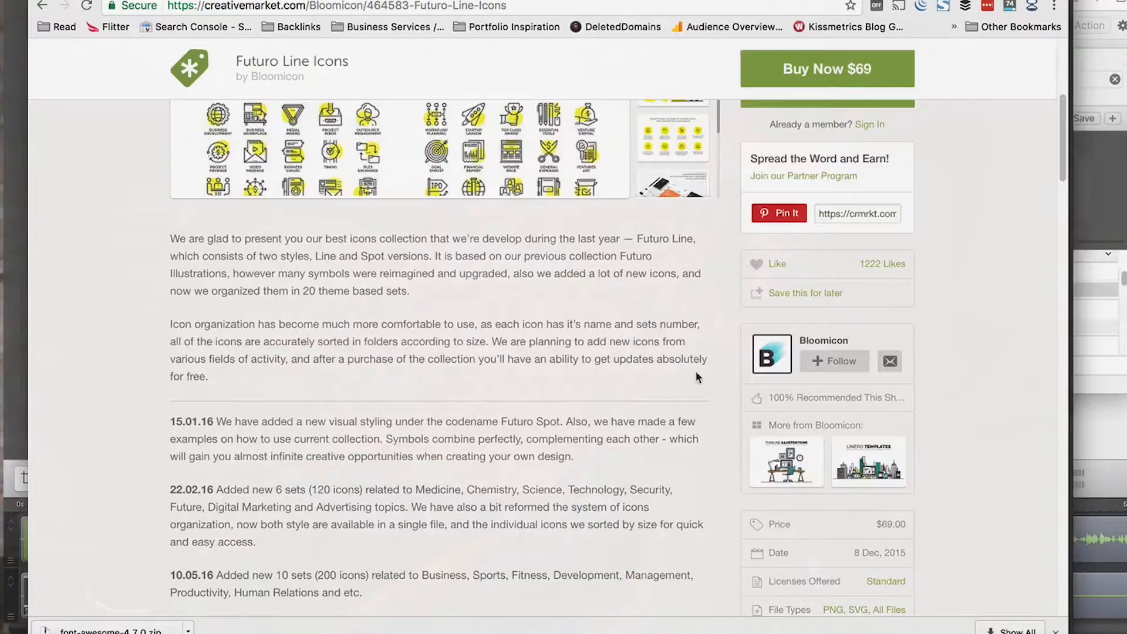
{"action": "scroll", "coordinate": [697, 375], "scroll_direction": "up", "scroll_amount": 10}
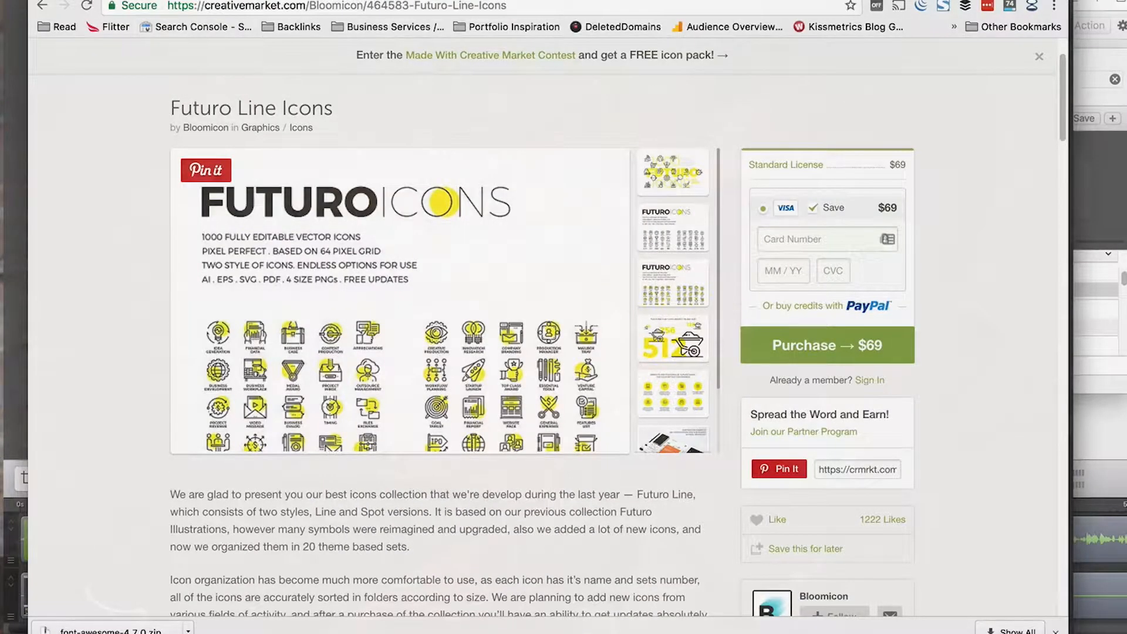
Step: Open the Envato website in a new browser tab and look over its home page
{"action": "key", "text": "super+t"}
{"action": "type", "text": "them"}
{"action": "key", "text": "BackSpace"}
{"action": "key", "text": "BackSpace"}
{"action": "key", "text": "BackSpace"}
{"action": "key", "text": "BackSpace"}
{"action": "key", "text": "BackSpace"}
{"action": "type", "text": "envato"}
{"action": "key", "text": "Return"}
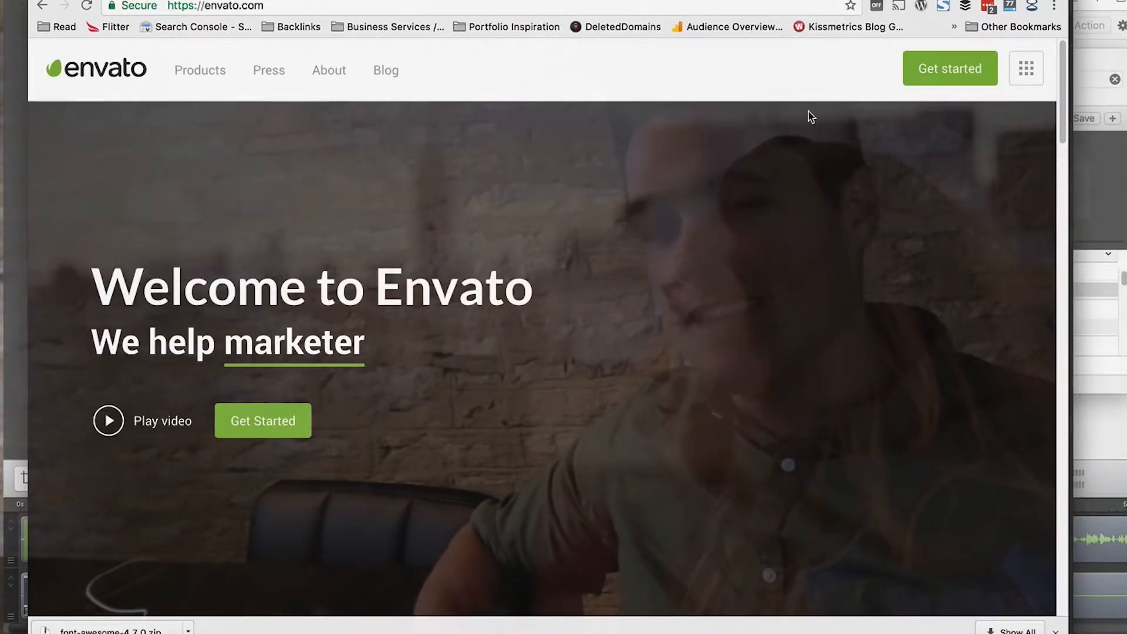
{"action": "scroll", "coordinate": [749, 304], "scroll_direction": "down", "scroll_amount": 3}
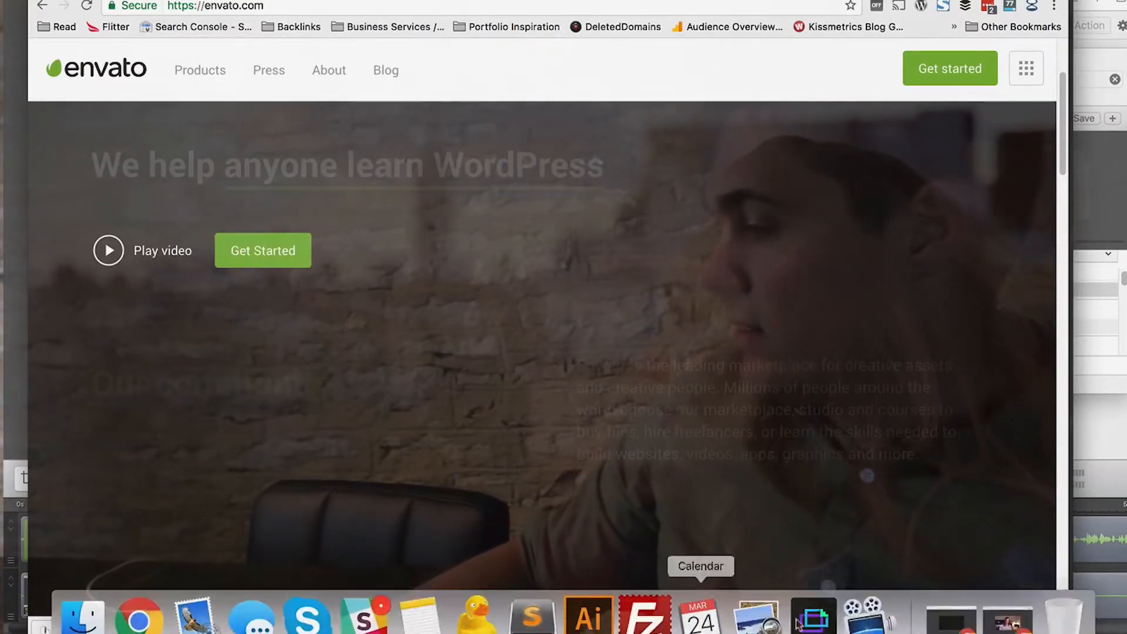
Step: Switch back to Illustrator and examine the envelope icon in the header's Contact button
{"action": "left_click", "coordinate": [584, 612]}
{"action": "scroll", "coordinate": [690, 219], "scroll_direction": "up", "scroll_amount": 10}
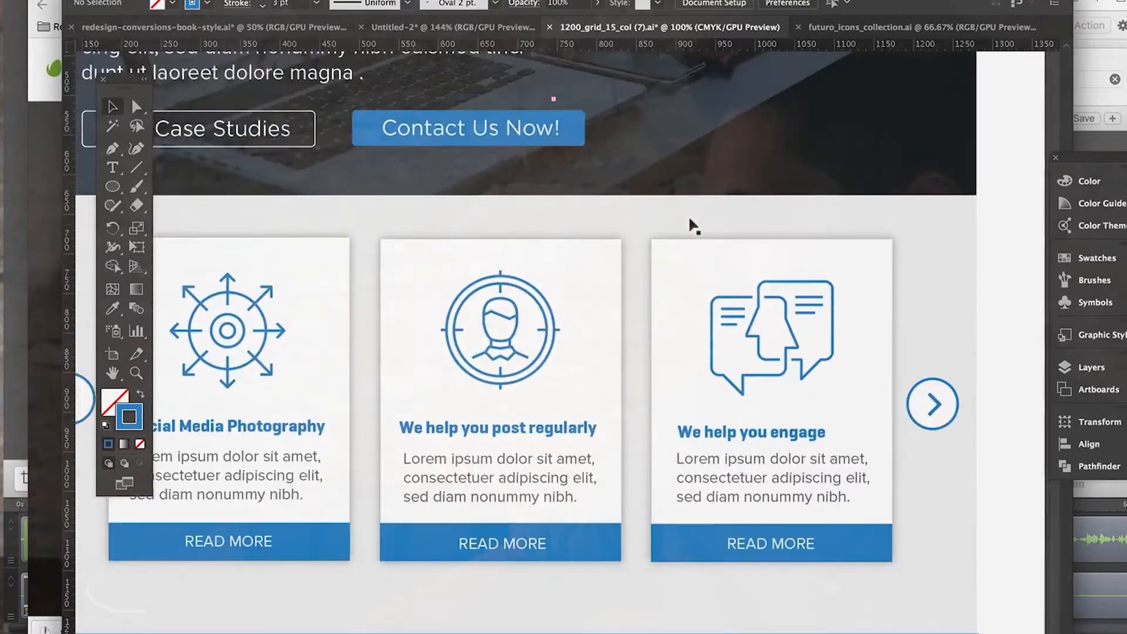
{"action": "scroll", "coordinate": [689, 218], "scroll_direction": "up", "scroll_amount": 2}
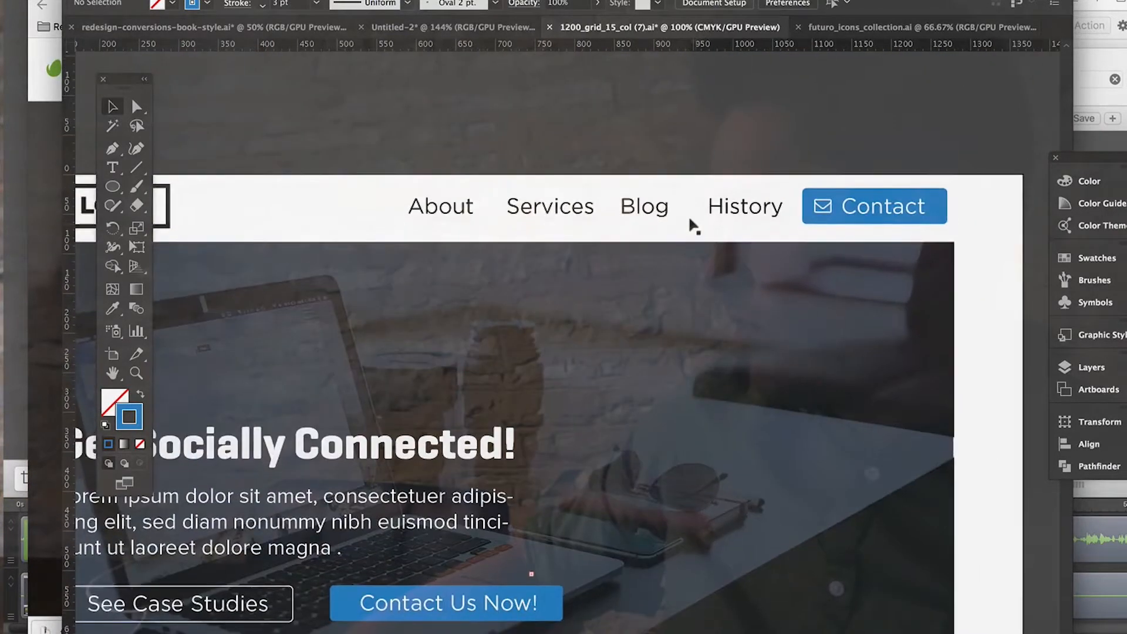
{"action": "scroll", "coordinate": [689, 219], "scroll_direction": "down", "scroll_amount": 4}
{"action": "scroll", "coordinate": [871, 119], "scroll_direction": "up", "scroll_amount": 2}
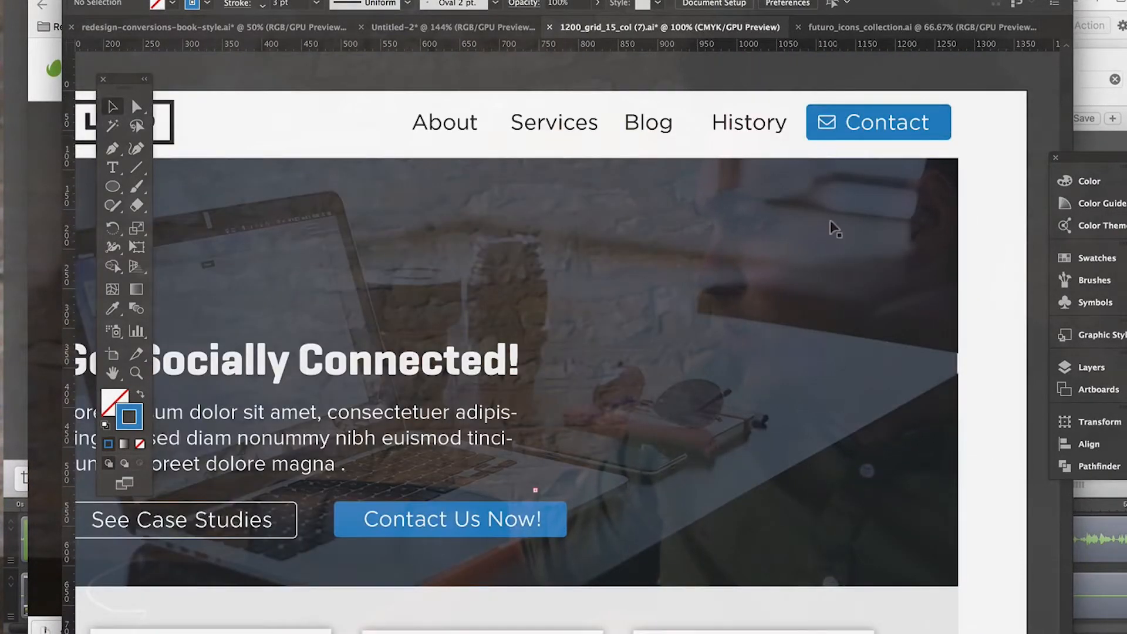
{"action": "left_click", "coordinate": [827, 124]}
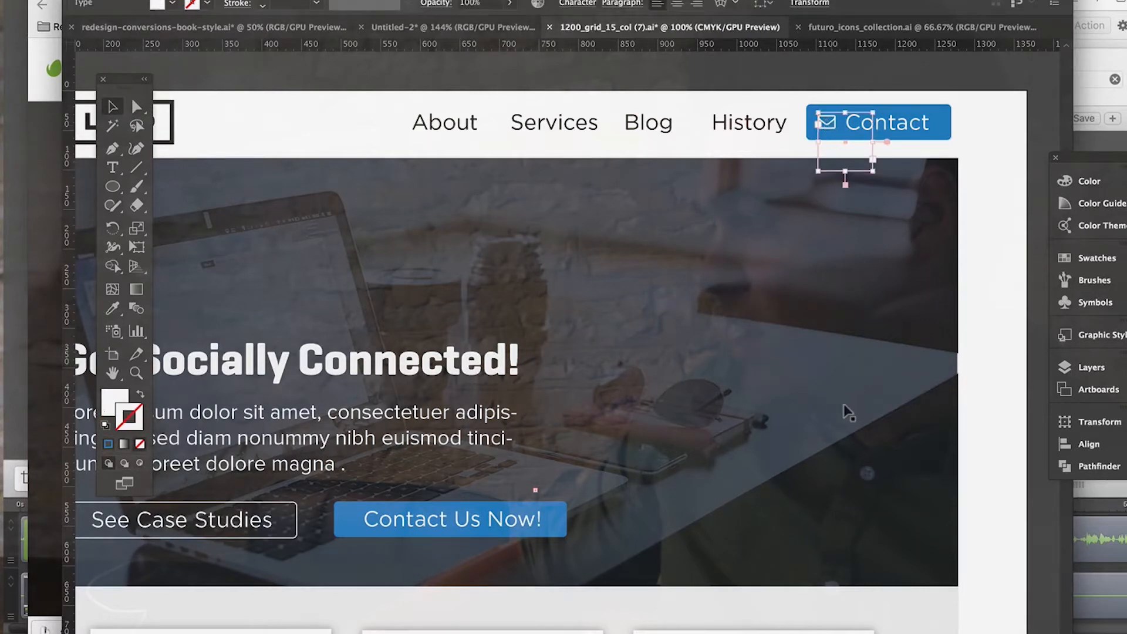
Step: Select the social engagement icon on the third card and examine it alongside the other card icons
{"action": "scroll", "coordinate": [848, 412], "scroll_direction": "down", "scroll_amount": 8}
{"action": "scroll", "coordinate": [848, 412], "scroll_direction": "left", "scroll_amount": 1}
{"action": "left_click", "coordinate": [821, 378]}
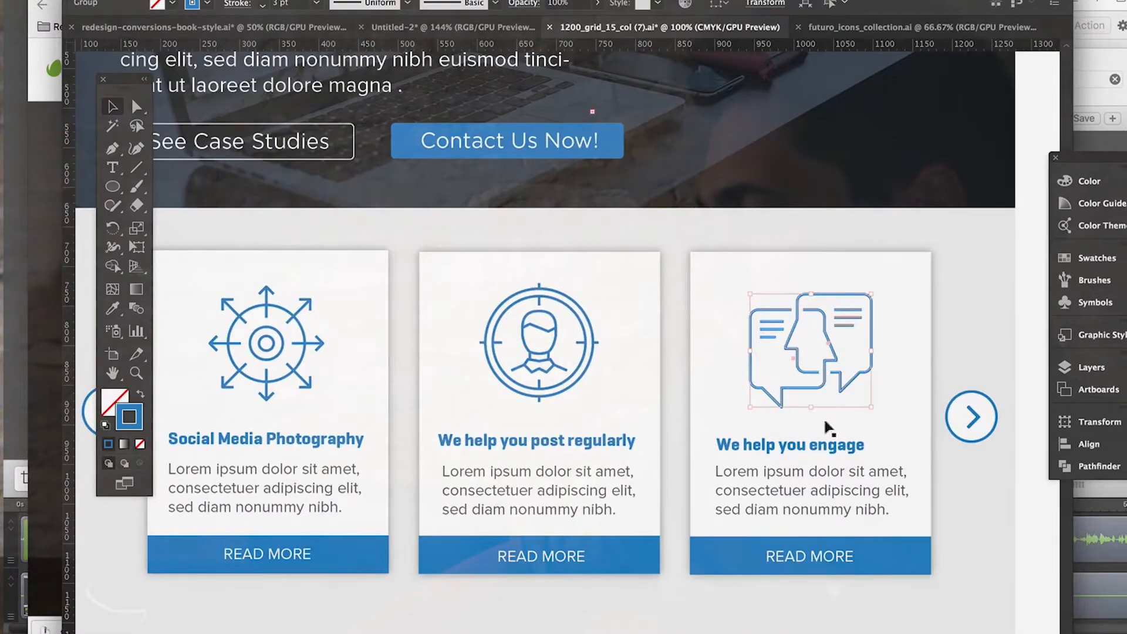
{"action": "scroll", "coordinate": [821, 487], "scroll_direction": "down", "scroll_amount": 1}
{"action": "scroll", "coordinate": [821, 487], "scroll_direction": "right", "scroll_amount": 3}
{"action": "scroll", "coordinate": [822, 487], "scroll_direction": "left", "scroll_amount": 5}
{"action": "scroll", "coordinate": [822, 487], "scroll_direction": "down", "scroll_amount": 1}
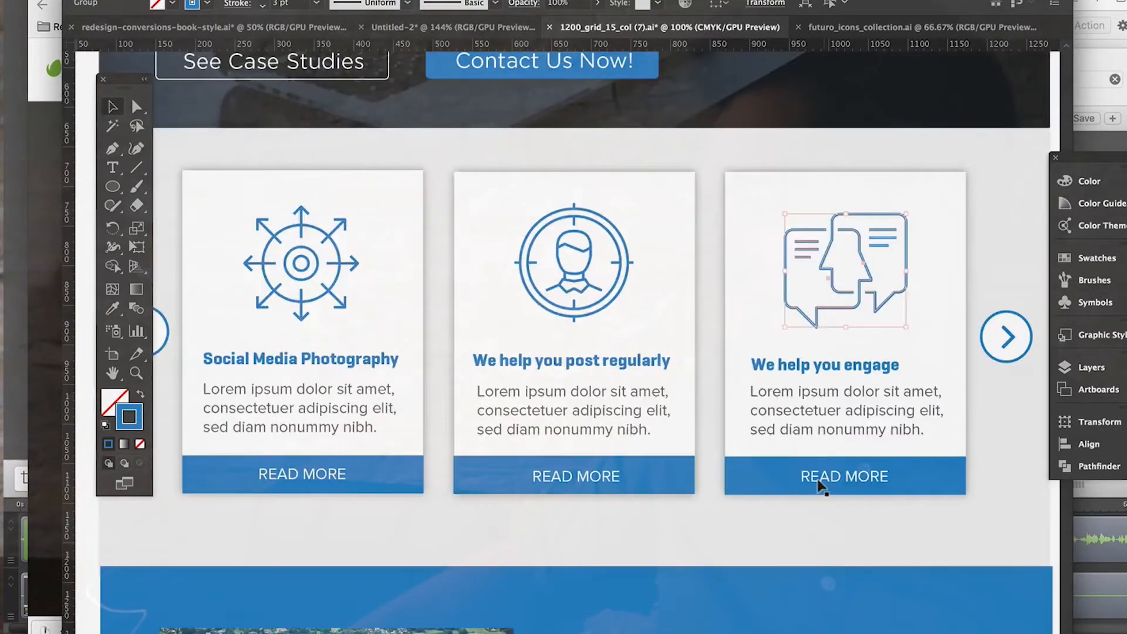